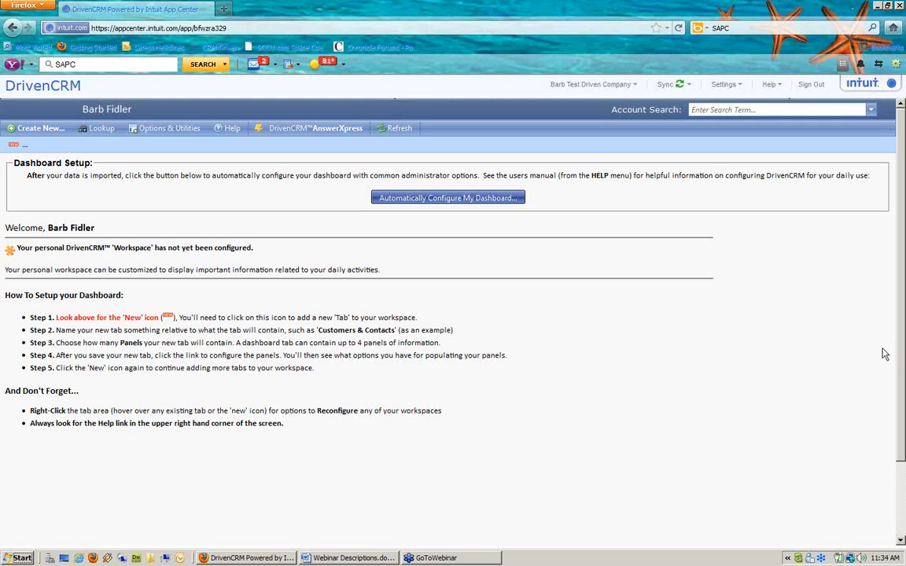
Step: Create a new dashboard workspace named Pipeline with the single-panel layout and save it
{"action": "left_click", "coordinate": [573, 367]}
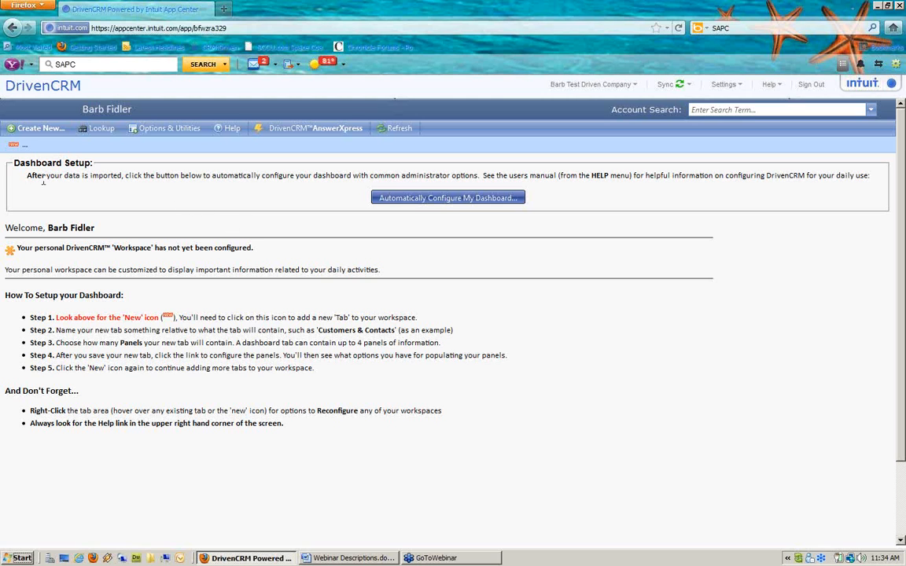
{"action": "left_click", "coordinate": [15, 148]}
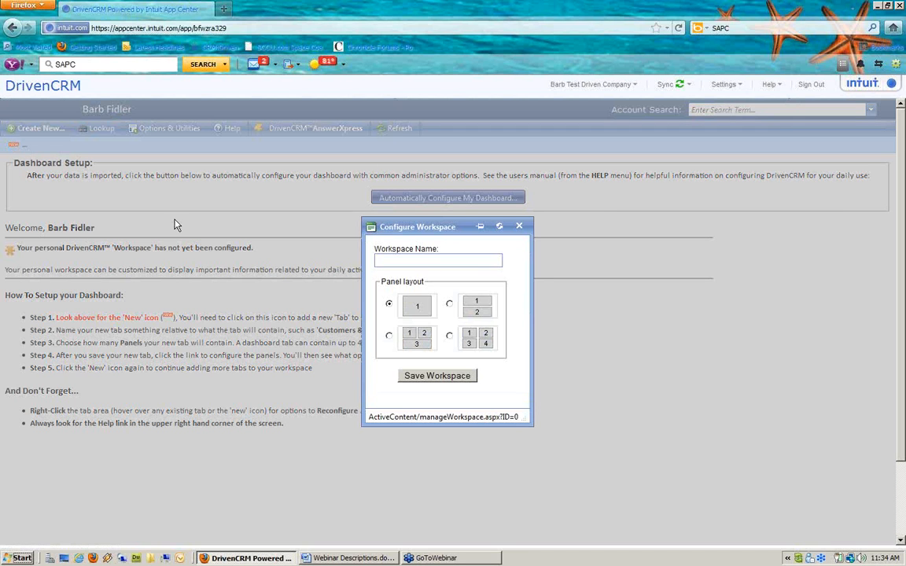
{"action": "left_click", "coordinate": [438, 261]}
{"action": "type", "text": "Pipeline"}
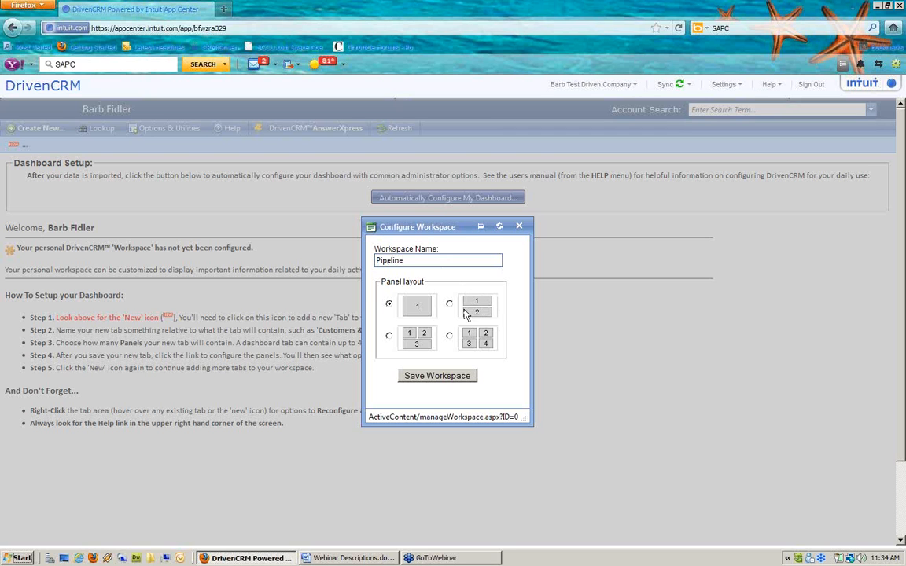
{"action": "left_click", "coordinate": [427, 377]}
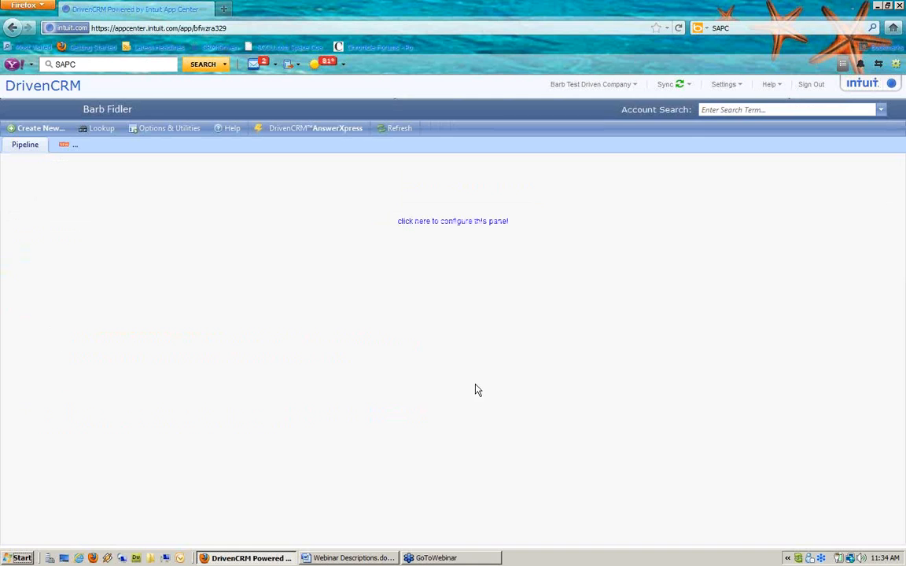
Step: Configure the workspace panel to show the My Items component My Sales Pipeline Graph (by Close Factor)
{"action": "left_click", "coordinate": [469, 222]}
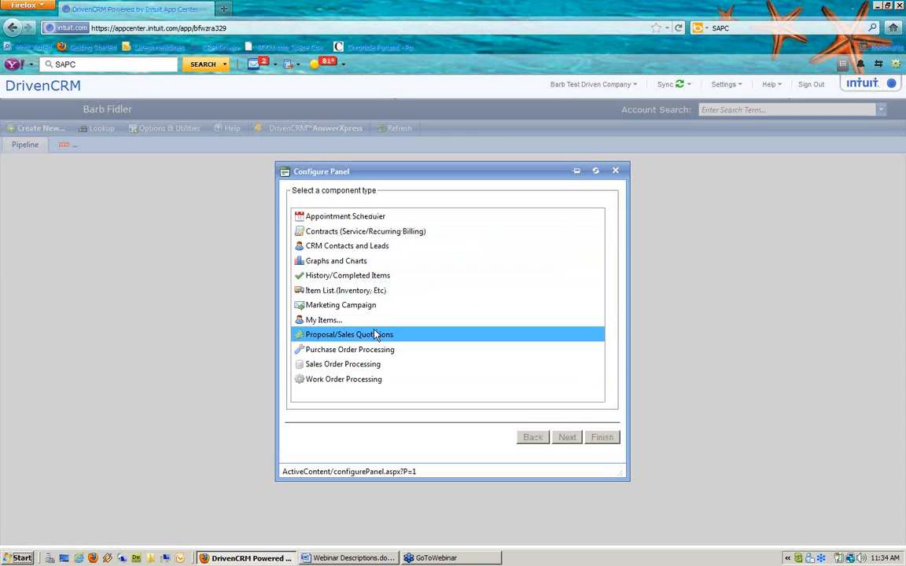
{"action": "left_click", "coordinate": [355, 325]}
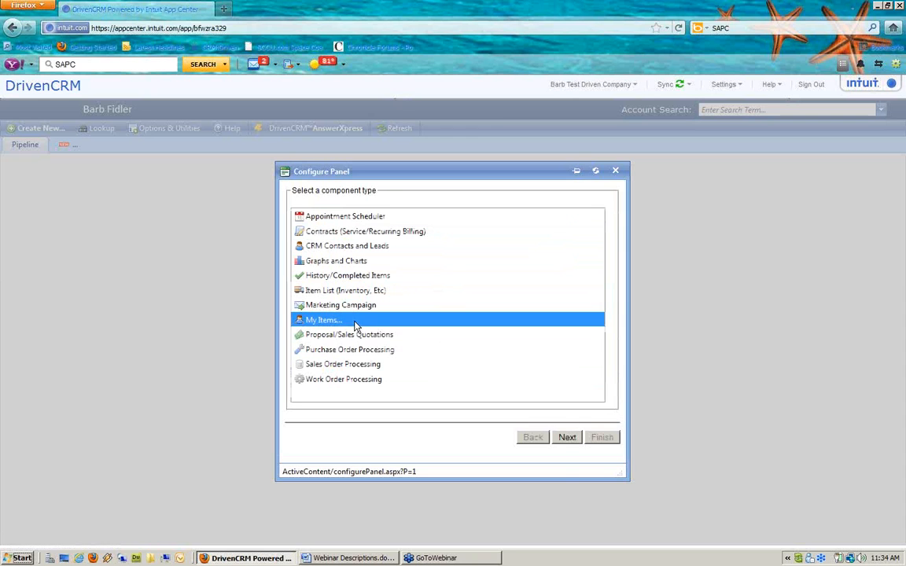
{"action": "left_click", "coordinate": [575, 441]}
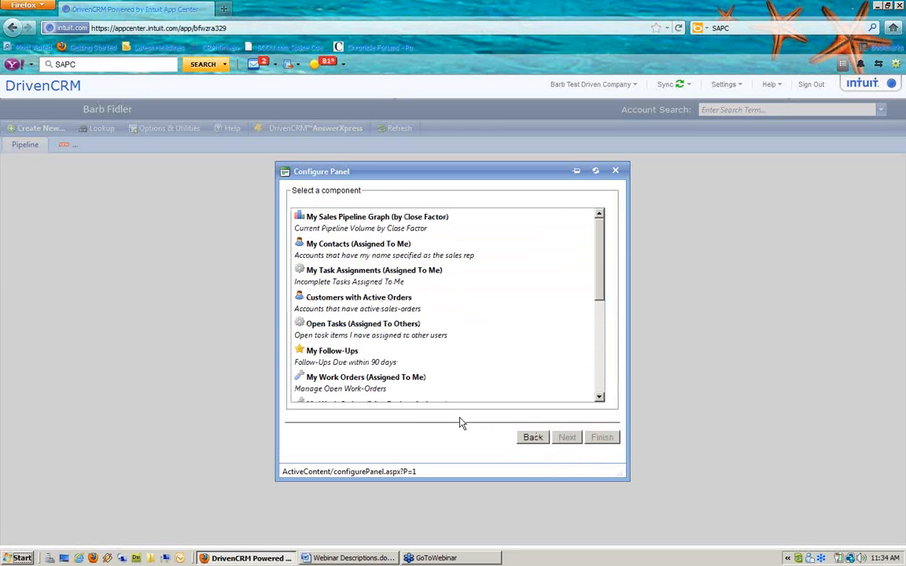
{"action": "left_click", "coordinate": [427, 228]}
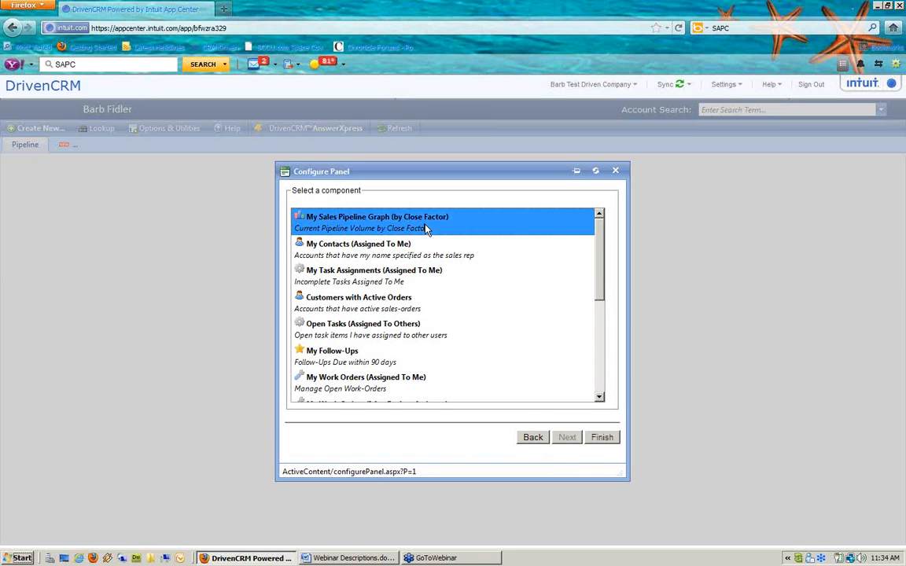
{"action": "left_click", "coordinate": [602, 438]}
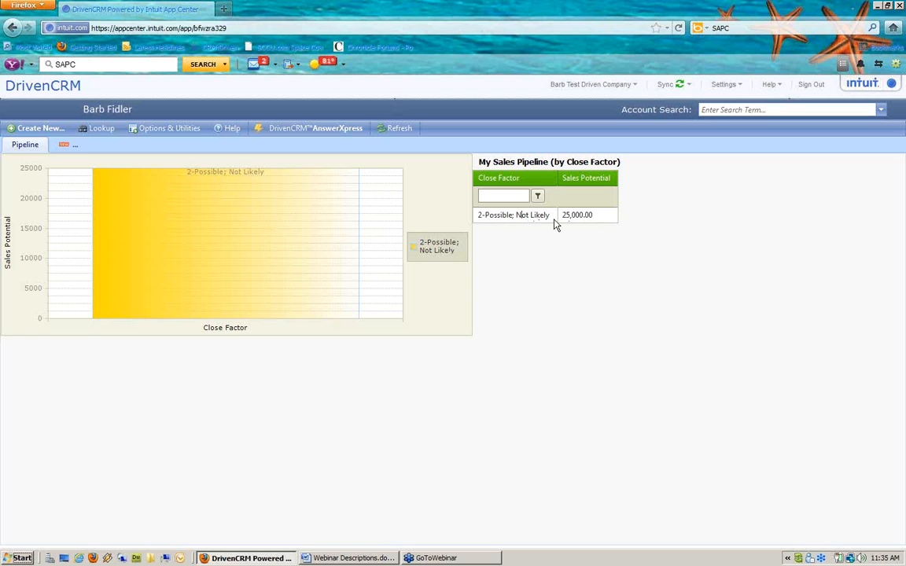
Step: Reconfigure the Pipeline workspace to the layout with two stacked panels and save it
{"action": "left_click", "coordinate": [566, 183]}
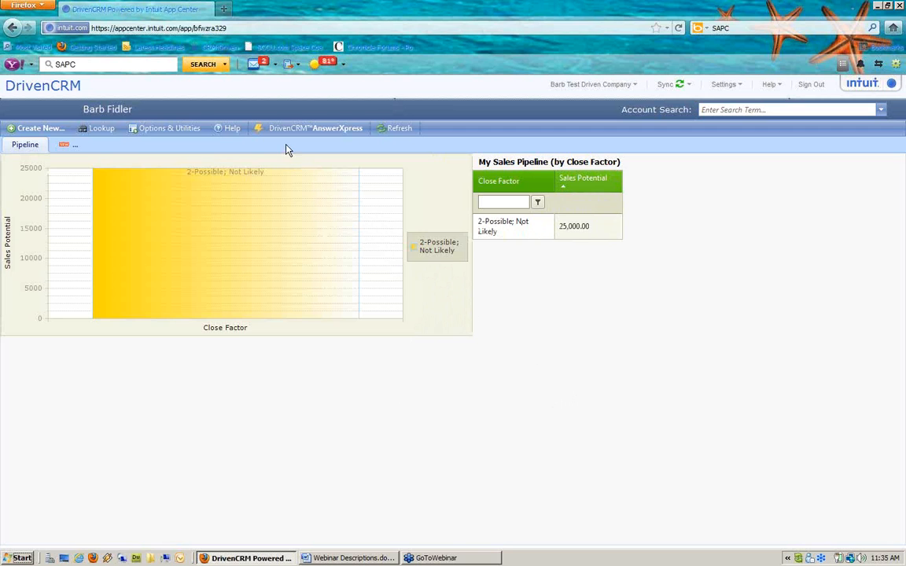
{"action": "right_click", "coordinate": [49, 165]}
{"action": "right_click", "coordinate": [45, 165]}
{"action": "left_click", "coordinate": [79, 197]}
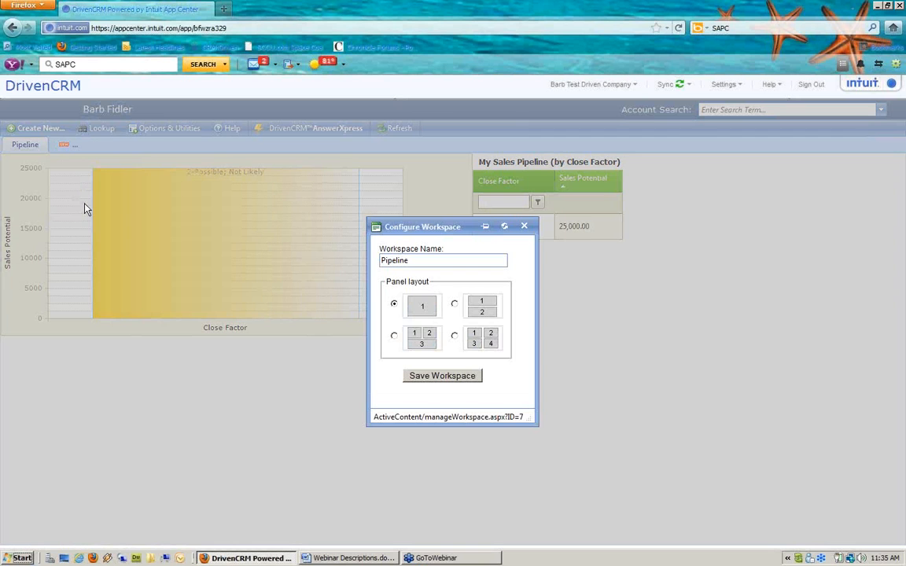
{"action": "left_click", "coordinate": [455, 304]}
{"action": "left_click", "coordinate": [441, 377]}
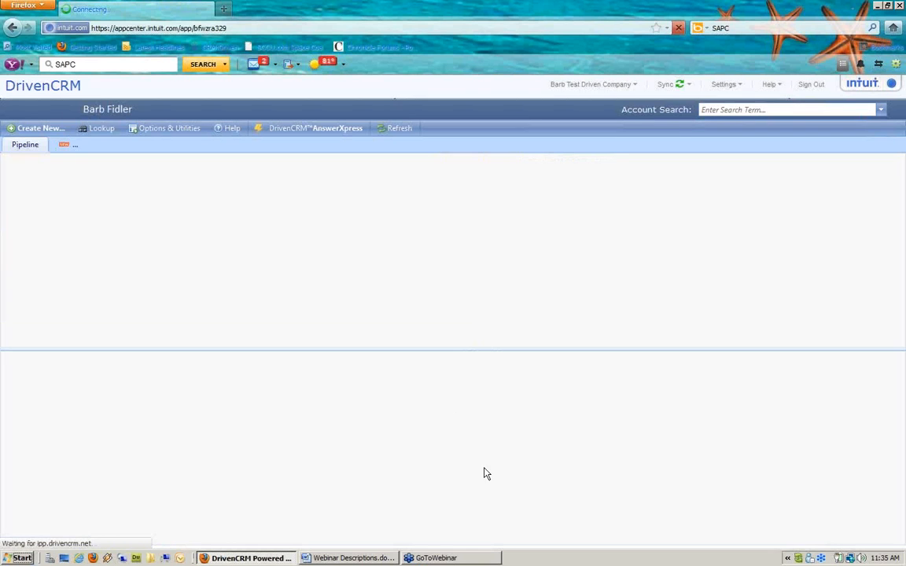
Step: Configure the empty lower panel to show the My Items component My Sales Pipeline (open personal pipeline)
{"action": "left_click", "coordinate": [461, 421]}
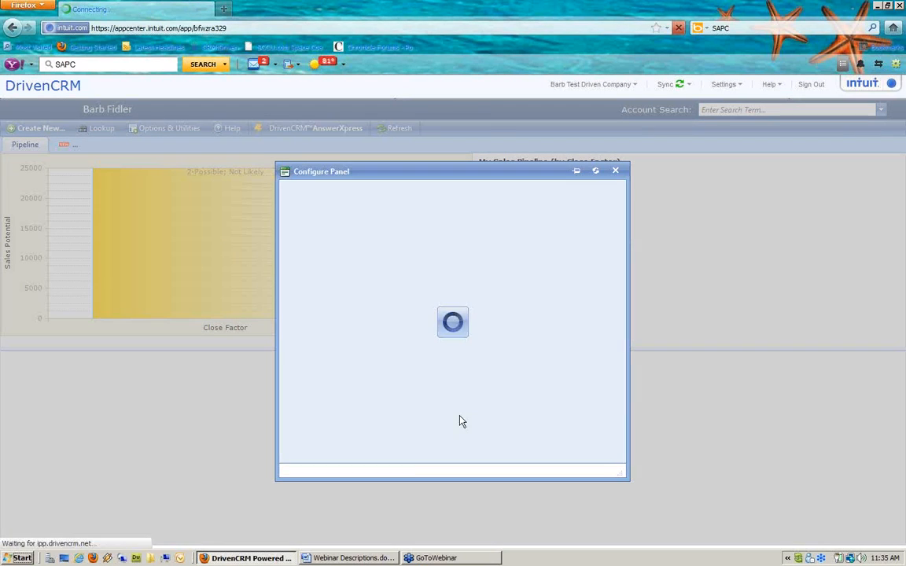
{"action": "left_click", "coordinate": [318, 319]}
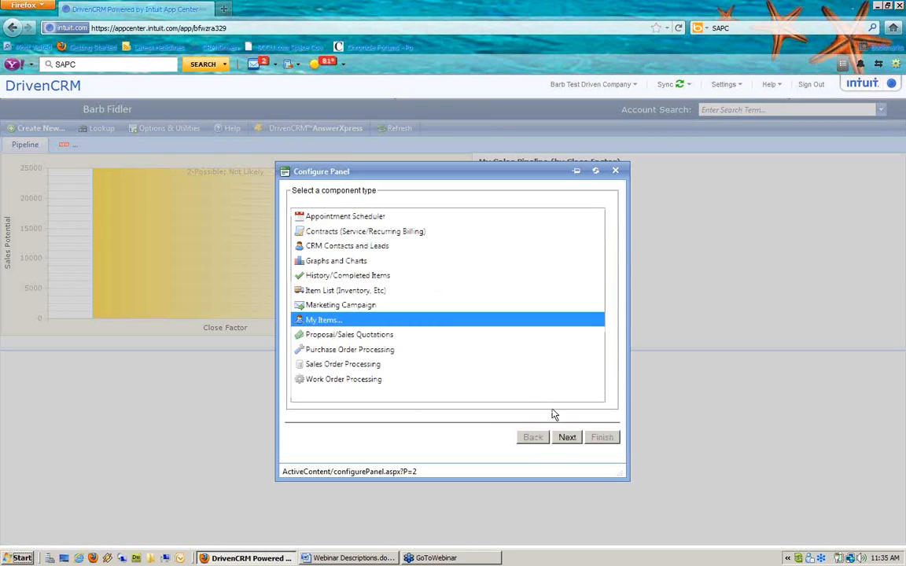
{"action": "left_click", "coordinate": [567, 437]}
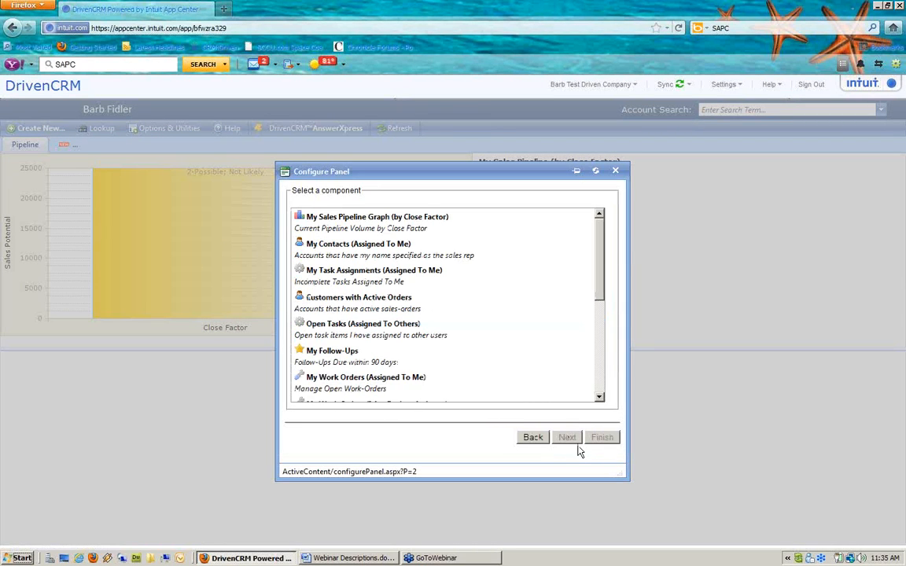
{"action": "left_click", "coordinate": [600, 399]}
{"action": "scroll", "coordinate": [601, 399], "scroll_direction": "down", "scroll_amount": 5}
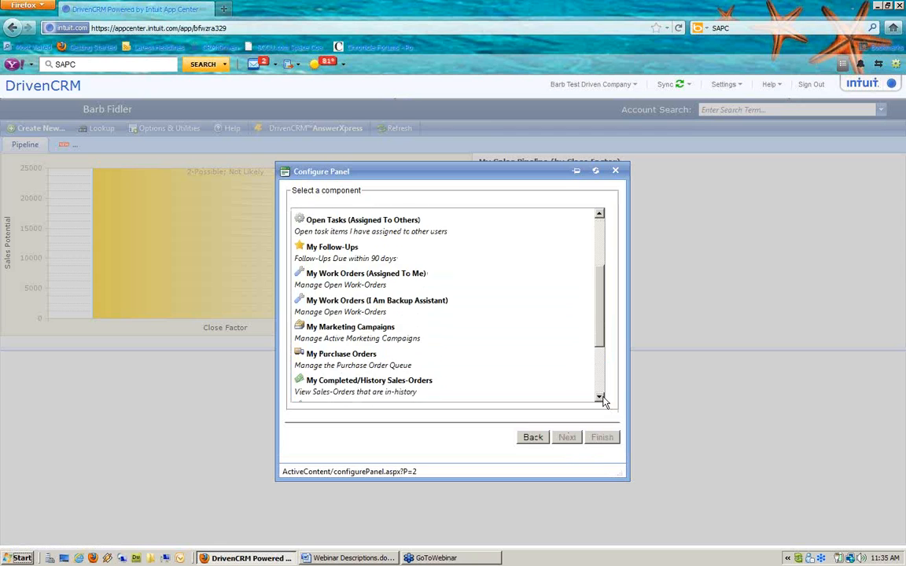
{"action": "scroll", "coordinate": [603, 400], "scroll_direction": "down", "scroll_amount": 3}
{"action": "left_click", "coordinate": [317, 340]}
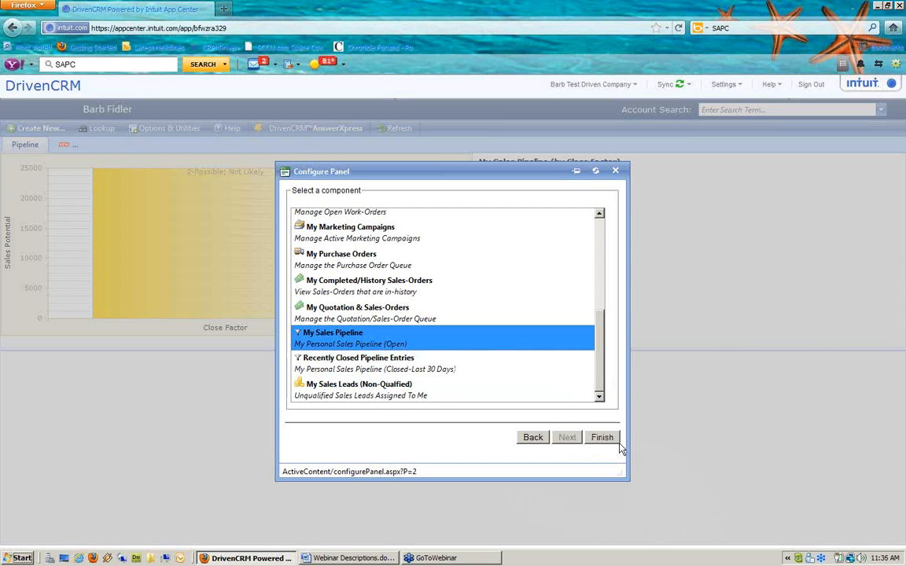
{"action": "left_click", "coordinate": [613, 441]}
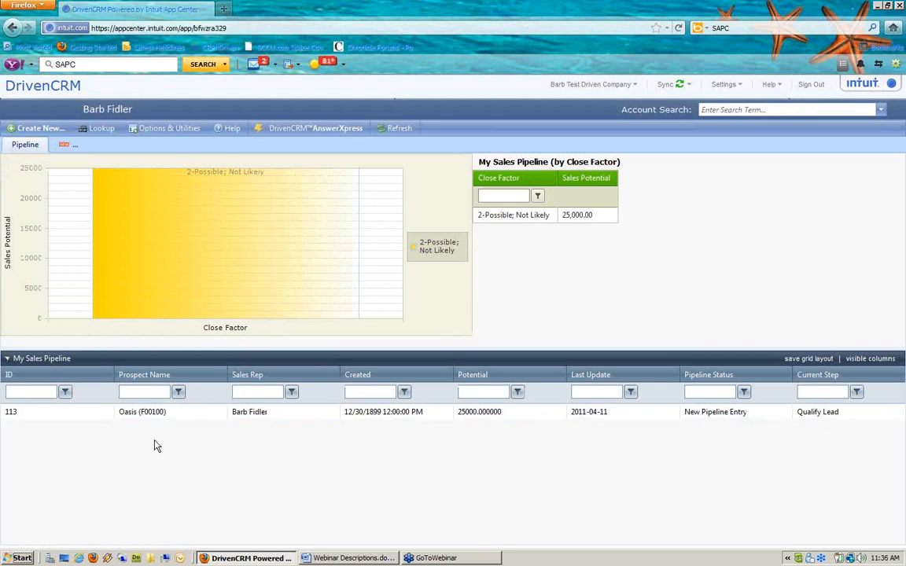
{"action": "left_click", "coordinate": [178, 415]}
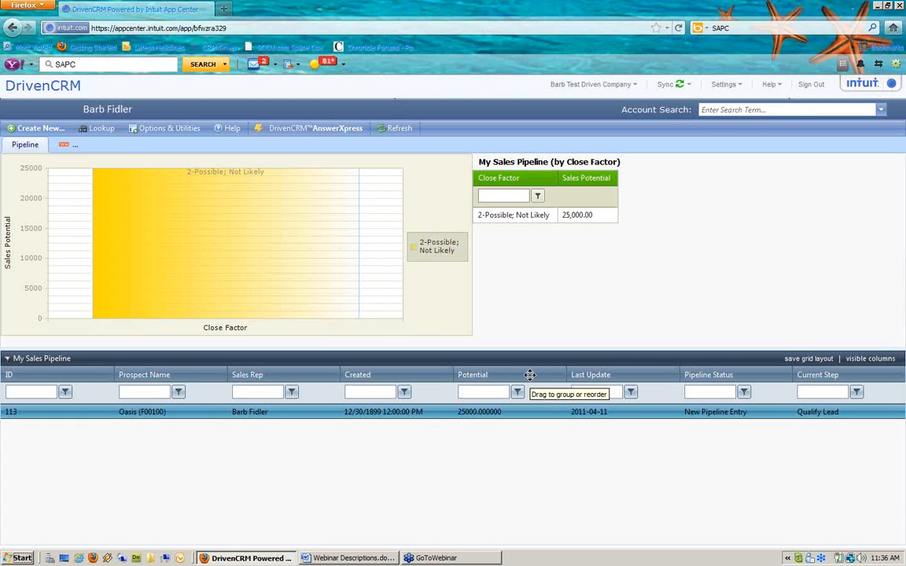
{"action": "left_click", "coordinate": [482, 417]}
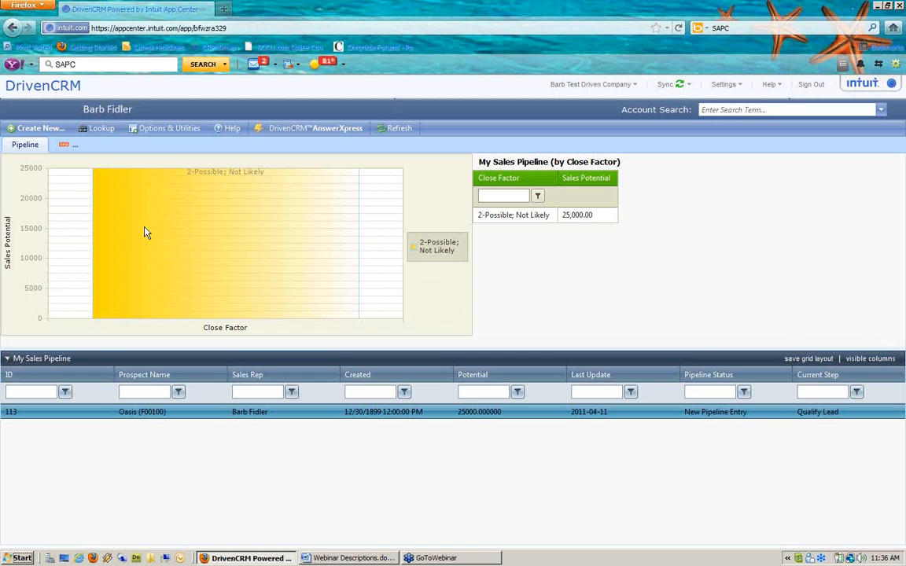
Step: Create a new sales pipeline entry for the second Disney World contact in the prospect list
{"action": "left_click", "coordinate": [36, 129]}
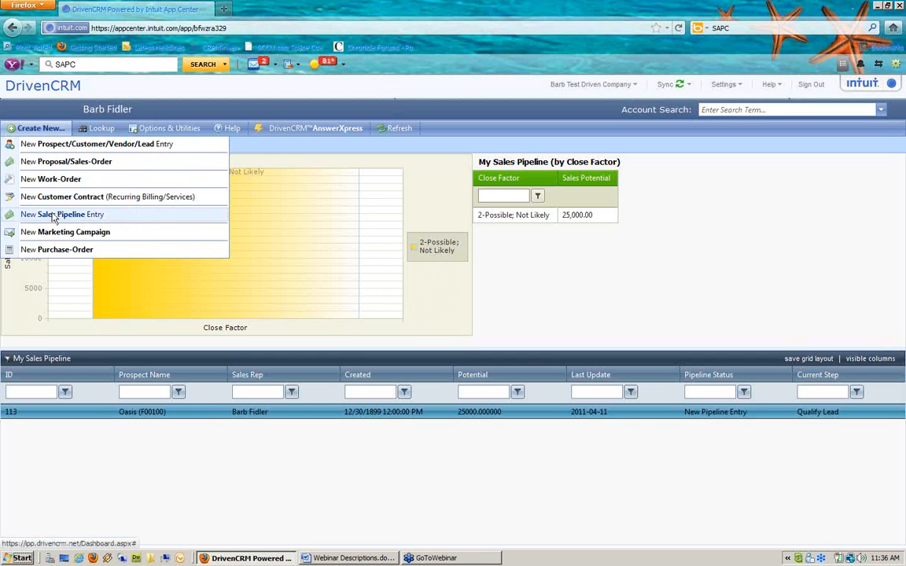
{"action": "left_click", "coordinate": [54, 215]}
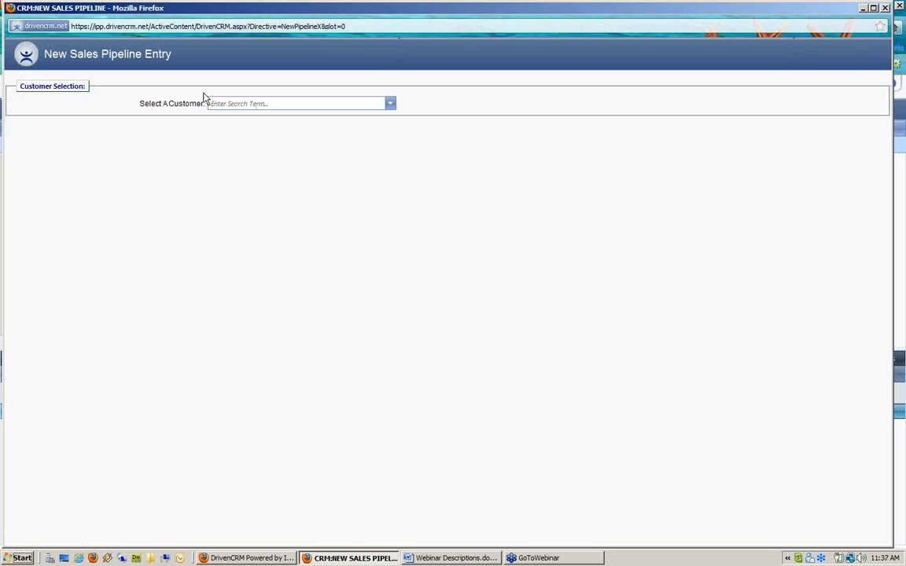
{"action": "left_click", "coordinate": [271, 106]}
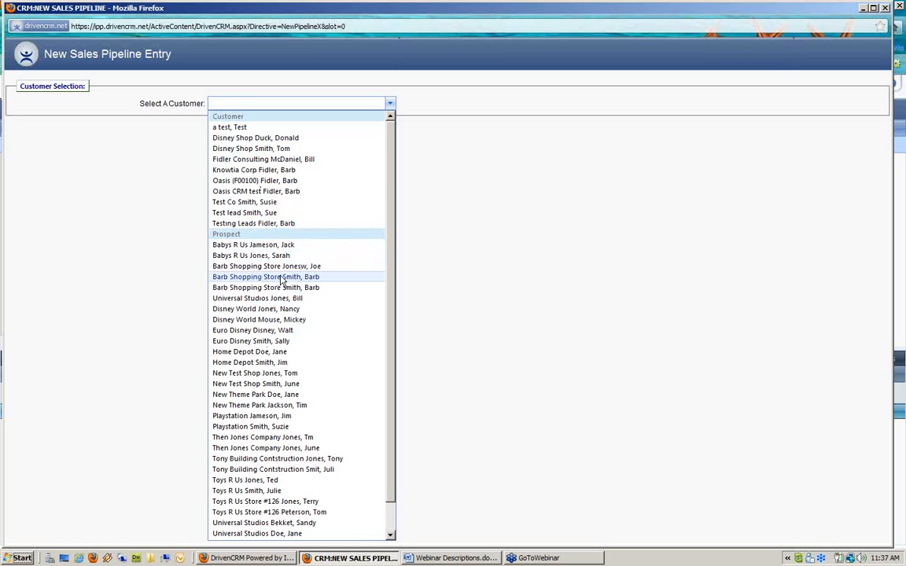
{"action": "left_click", "coordinate": [267, 321]}
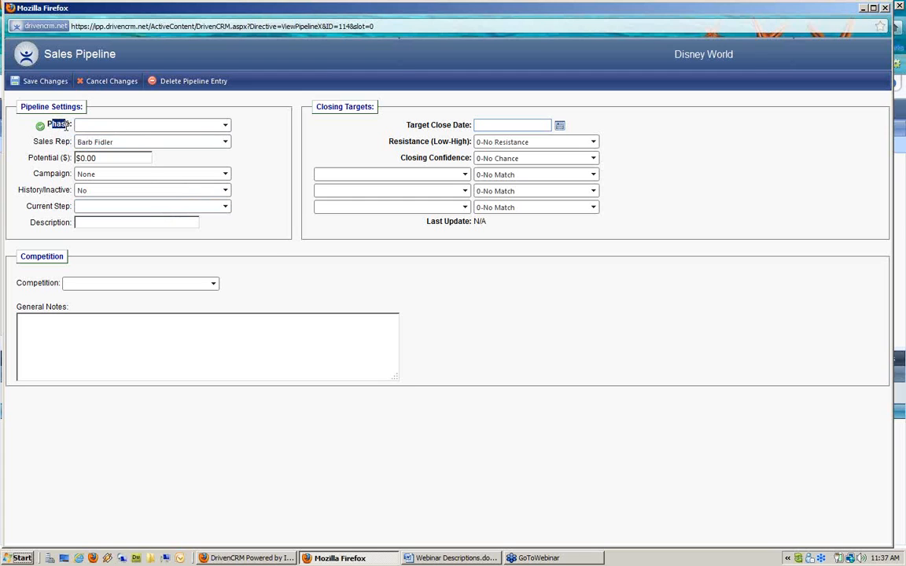
Step: Set the entry's phase to New Pipeline Entry and check the available sales reps, keeping the assigned one
{"action": "left_click_drag", "start_coordinate": [47, 124], "coordinate": [110, 129]}
{"action": "left_click", "coordinate": [110, 127]}
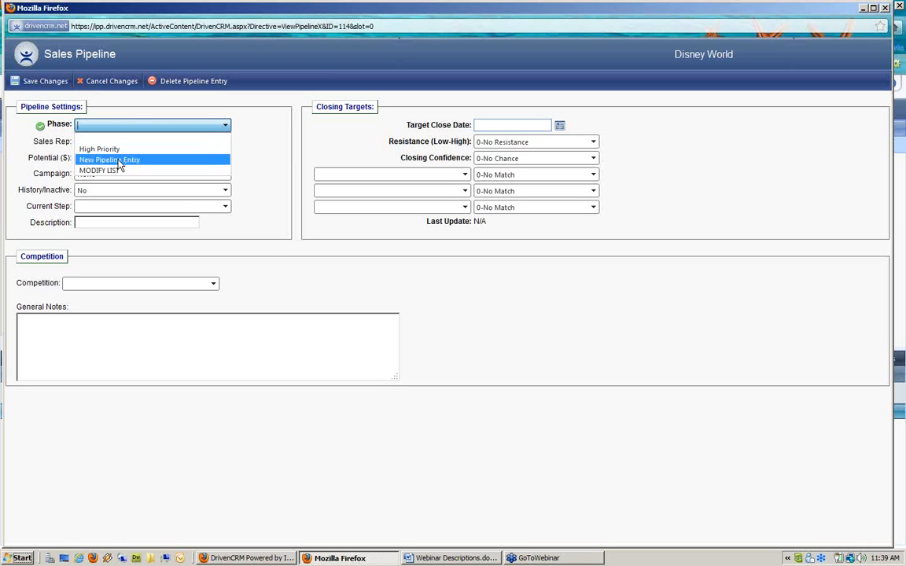
{"action": "left_click", "coordinate": [118, 160]}
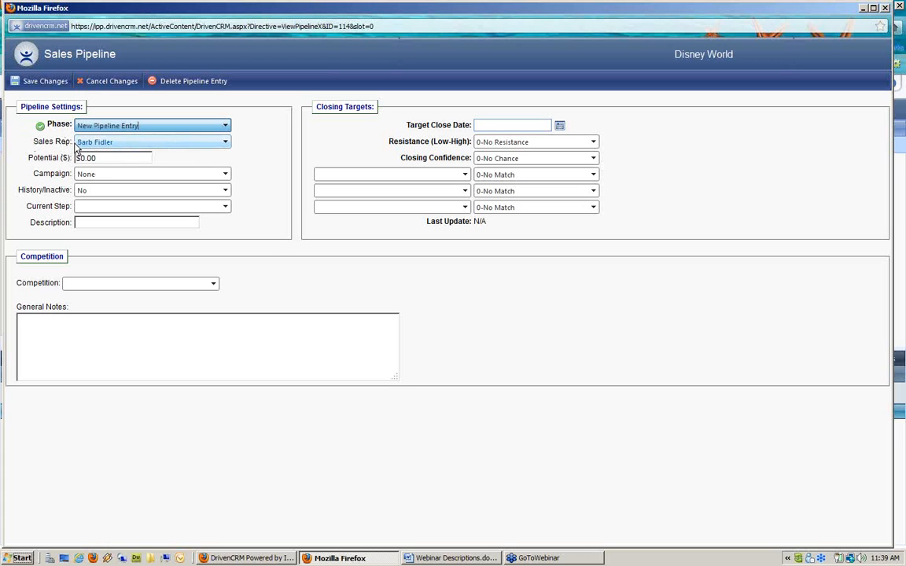
{"action": "left_click", "coordinate": [126, 146]}
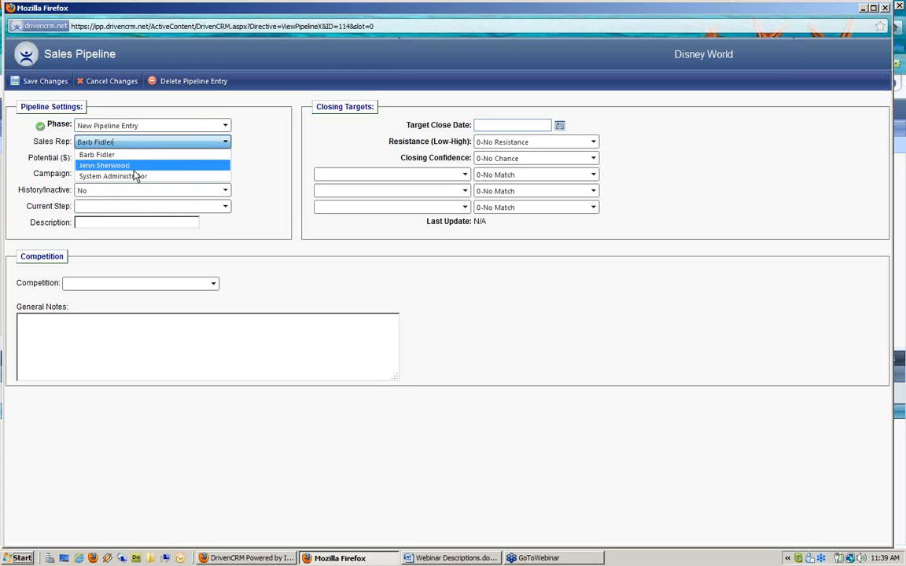
{"action": "left_click", "coordinate": [62, 149]}
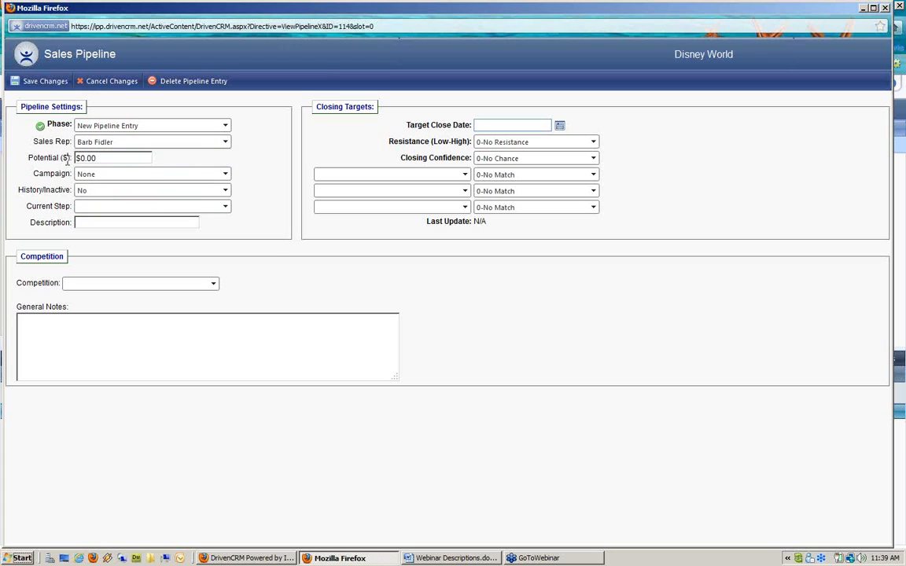
Step: Set the entry's potential to $20,000 and its campaign to Print ad in Today Journal
{"action": "left_click_drag", "start_coordinate": [68, 158], "coordinate": [21, 157]}
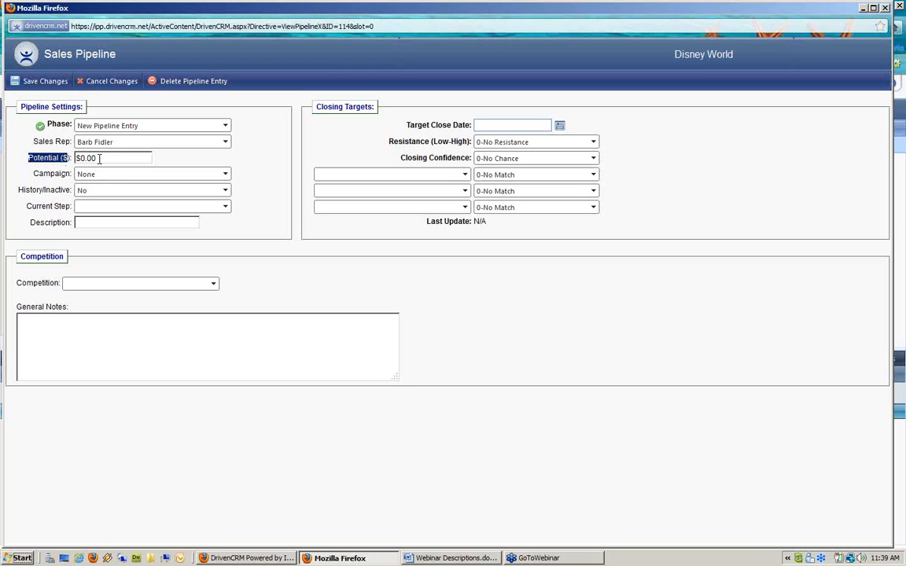
{"action": "left_click_drag", "start_coordinate": [94, 157], "coordinate": [16, 148]}
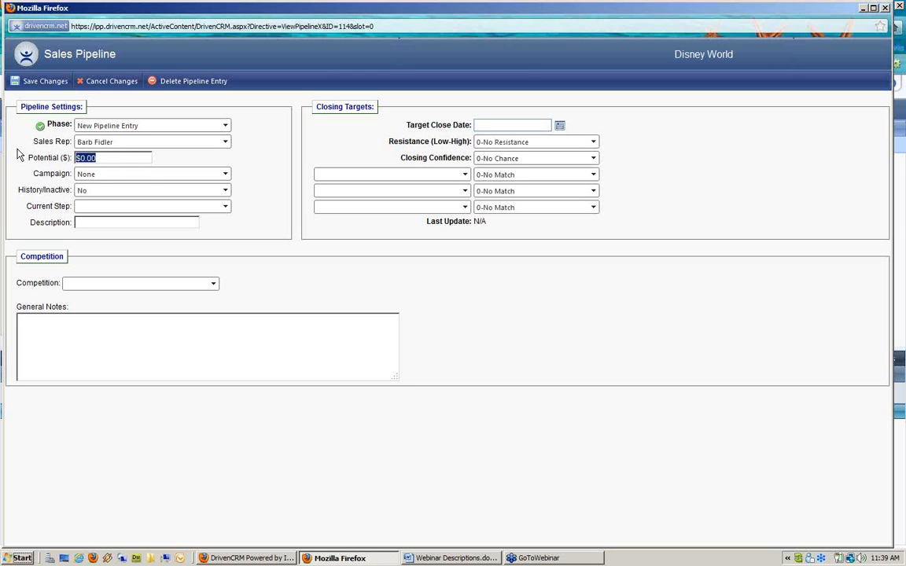
{"action": "type", "text": "20000"}
{"action": "left_click", "coordinate": [102, 175]}
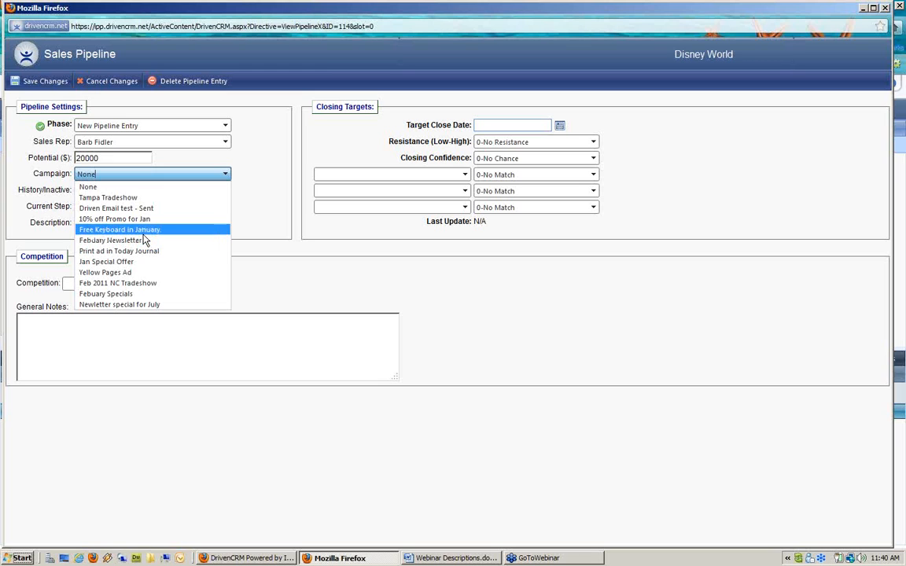
{"action": "left_click", "coordinate": [122, 252]}
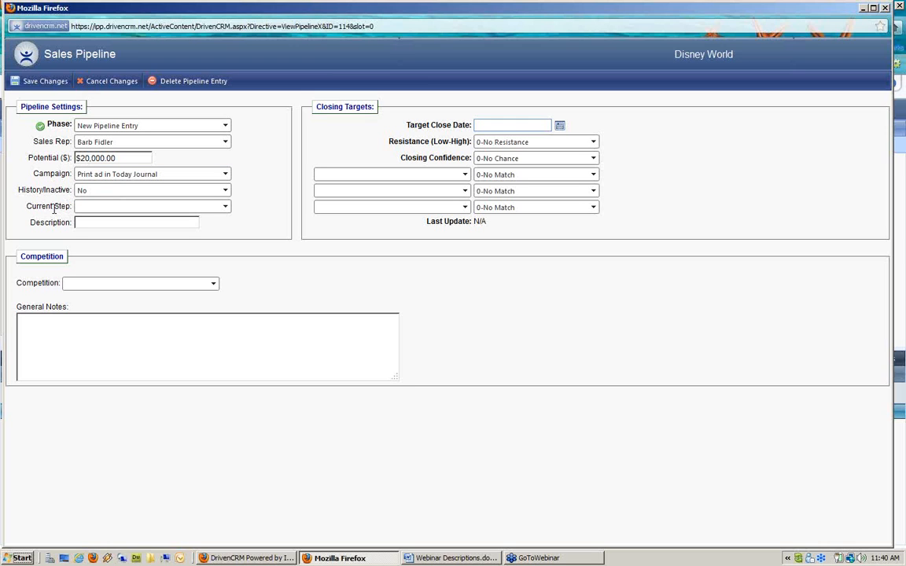
Step: Set the pipeline entry's current step to Door Opener
{"action": "left_click_drag", "start_coordinate": [26, 206], "coordinate": [101, 211]}
{"action": "left_click", "coordinate": [101, 211]}
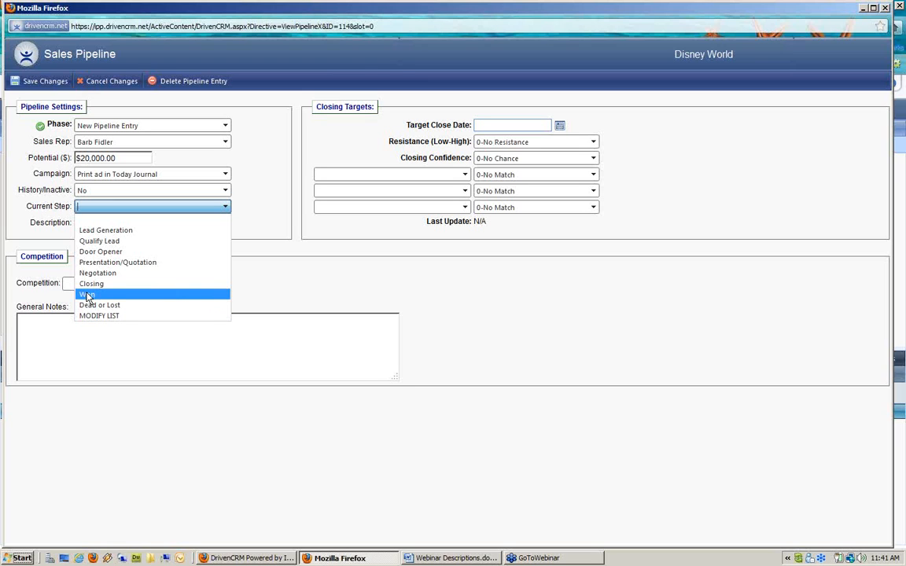
{"action": "left_click", "coordinate": [110, 252]}
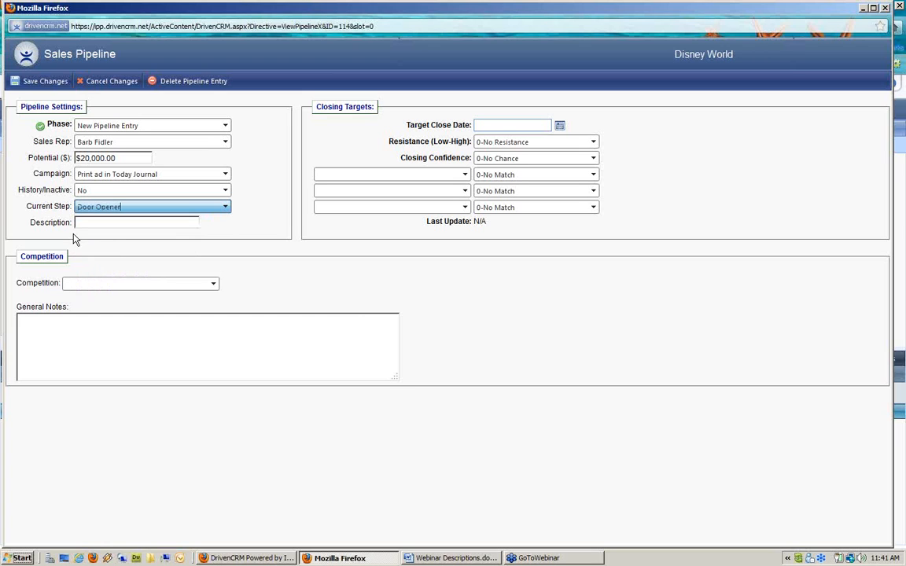
Step: Enter Server as the description of the Disney World pipeline entry
{"action": "left_click_drag", "start_coordinate": [30, 226], "coordinate": [95, 224]}
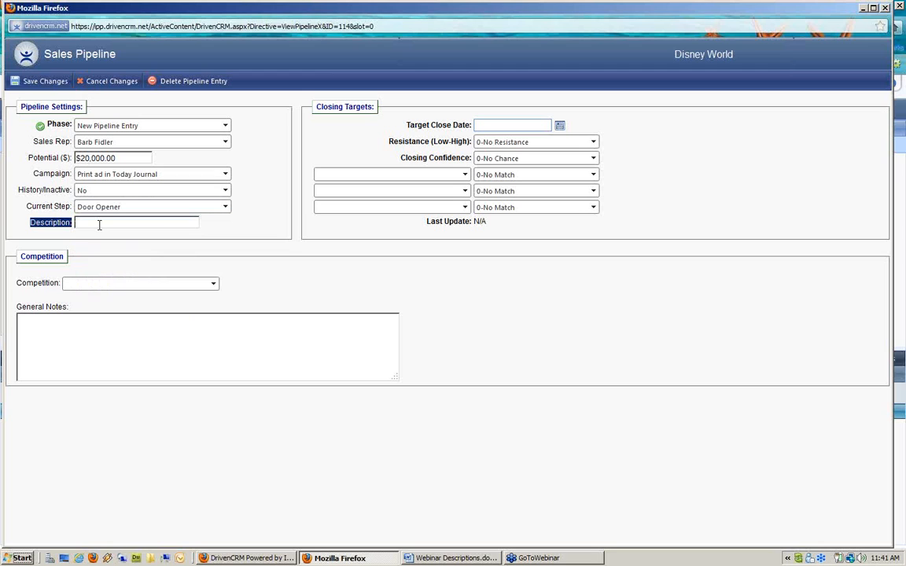
{"action": "left_click", "coordinate": [99, 225]}
{"action": "left_click", "coordinate": [99, 225]}
{"action": "type", "text": "Server"}
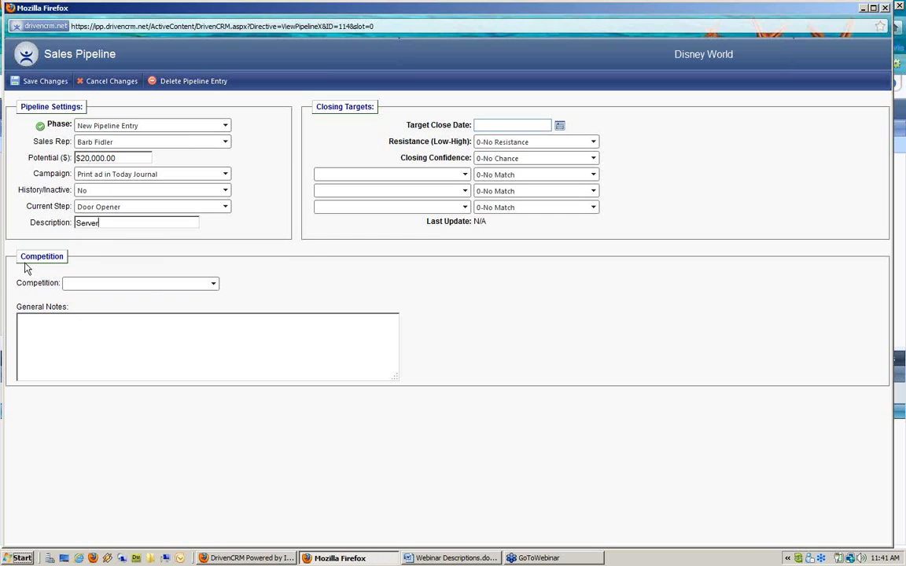
Step: Save the Disney World pipeline entry and refresh the workspace to update the pipeline graph and list
{"action": "left_click_drag", "start_coordinate": [24, 254], "coordinate": [68, 258]}
{"action": "left_click_drag", "start_coordinate": [316, 108], "coordinate": [379, 110]}
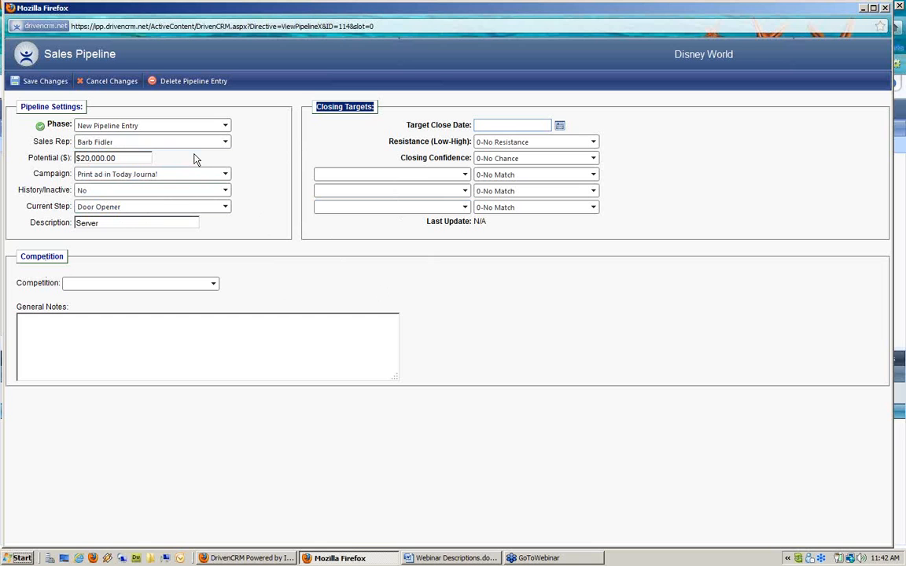
{"action": "left_click", "coordinate": [49, 81]}
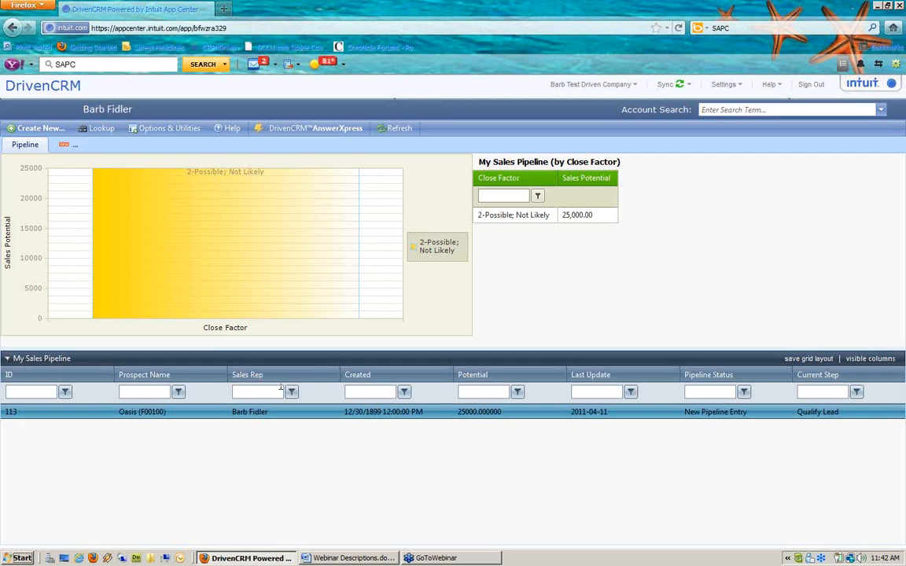
{"action": "left_click", "coordinate": [401, 129]}
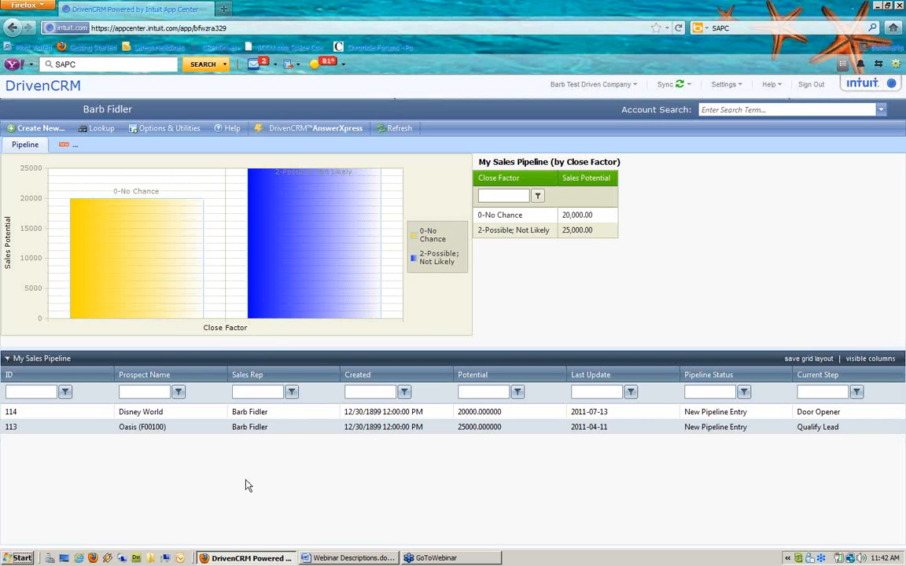
{"action": "left_click", "coordinate": [206, 428]}
Step: Look up the Disney World account by the contact's first name, review its open items, and close the account
{"action": "left_click", "coordinate": [809, 109]}
{"action": "type", "text": "mickey"}
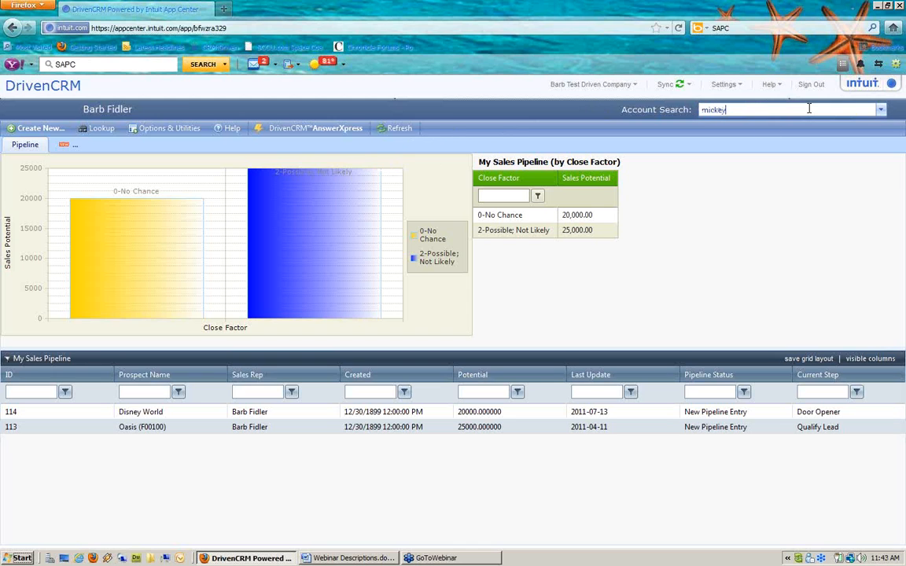
{"action": "left_click", "coordinate": [783, 135]}
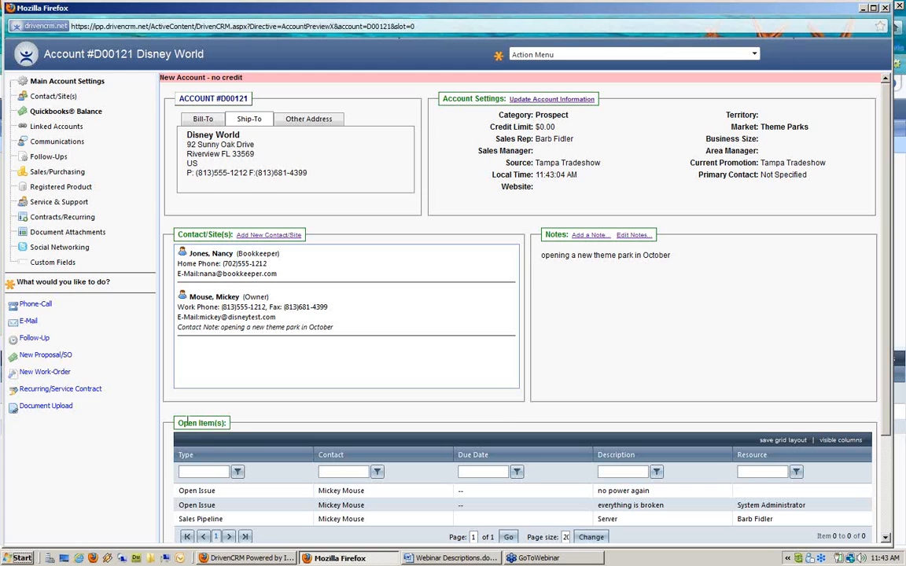
{"action": "left_click_drag", "start_coordinate": [178, 425], "coordinate": [229, 426]}
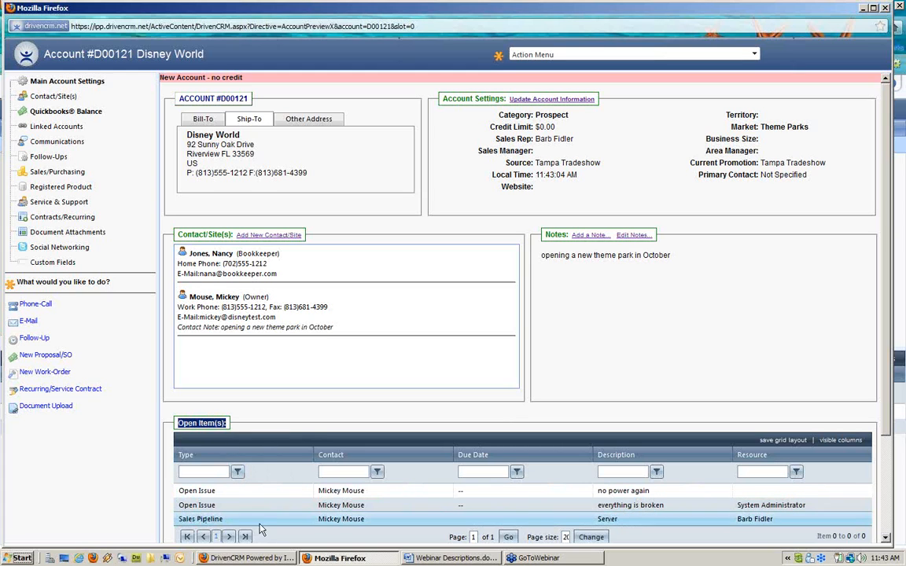
{"action": "left_click", "coordinate": [637, 524]}
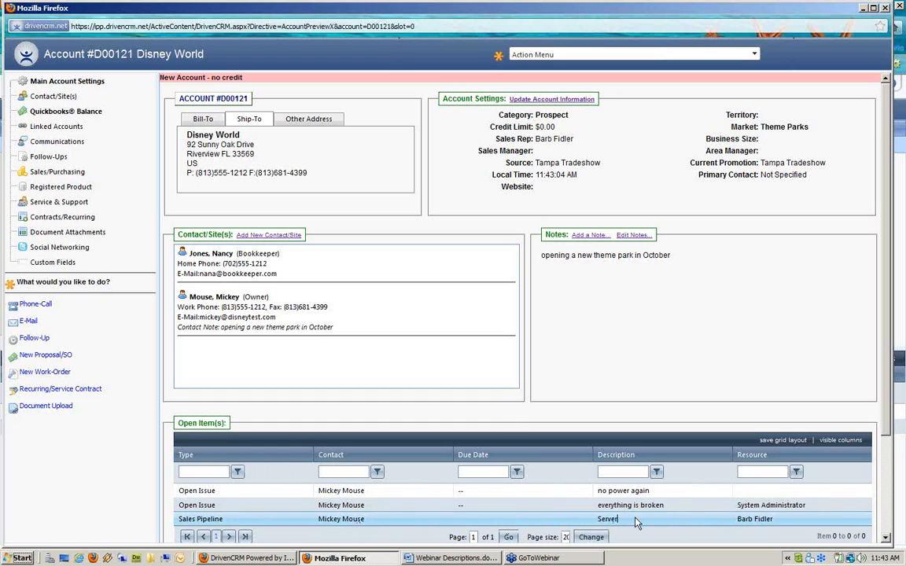
{"action": "scroll", "coordinate": [633, 511], "scroll_direction": "down", "scroll_amount": 3}
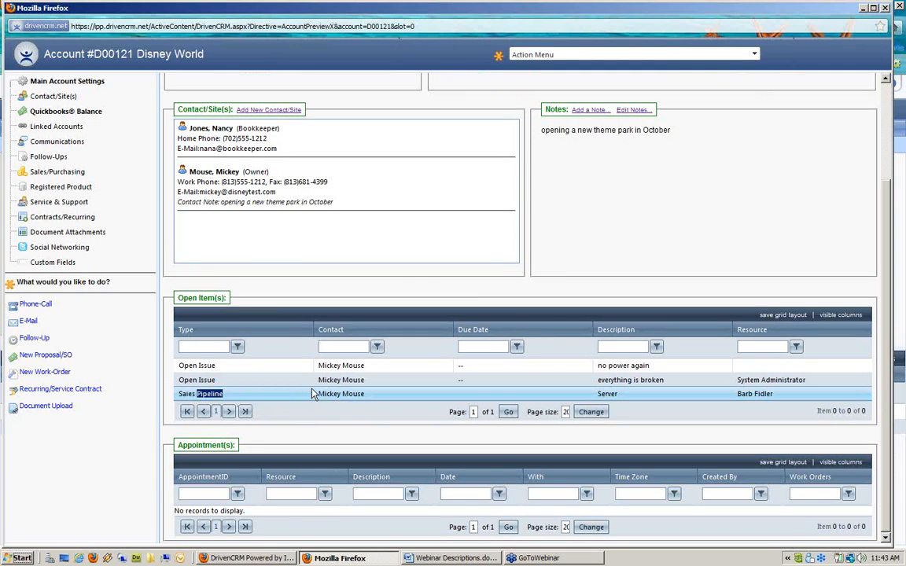
{"action": "left_click", "coordinate": [884, 8]}
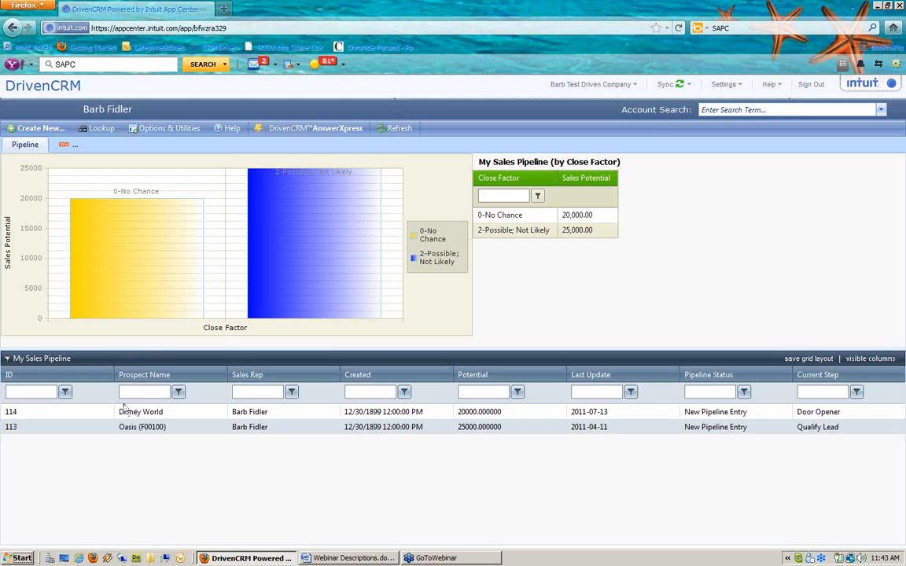
Step: Open the Disney World pipeline entry and set its current step to Presentation/Quotation
{"action": "double_click", "coordinate": [167, 417]}
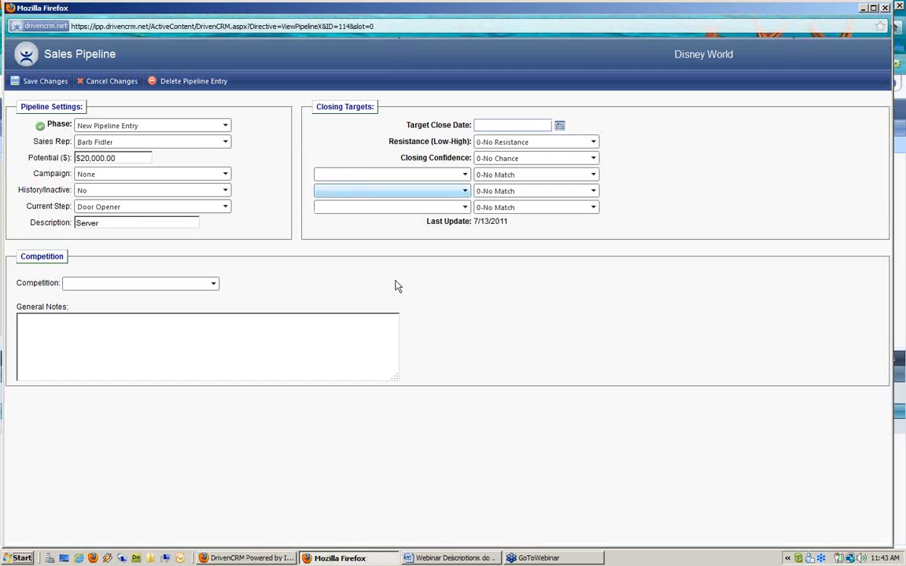
{"action": "left_click", "coordinate": [162, 208]}
{"action": "left_click", "coordinate": [158, 263]}
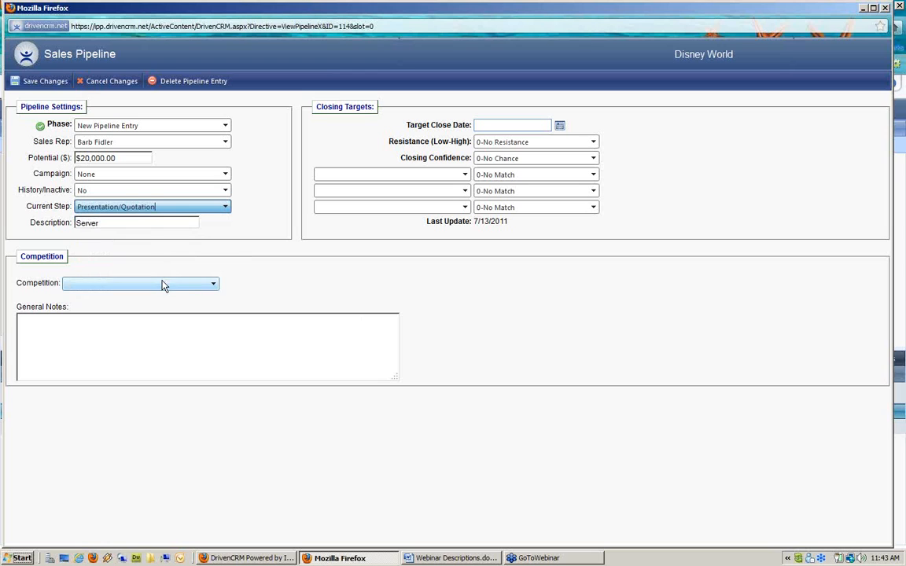
Step: Check the competition choices, leaving them blank, and add the general note "ready for quote now"
{"action": "left_click", "coordinate": [160, 284]}
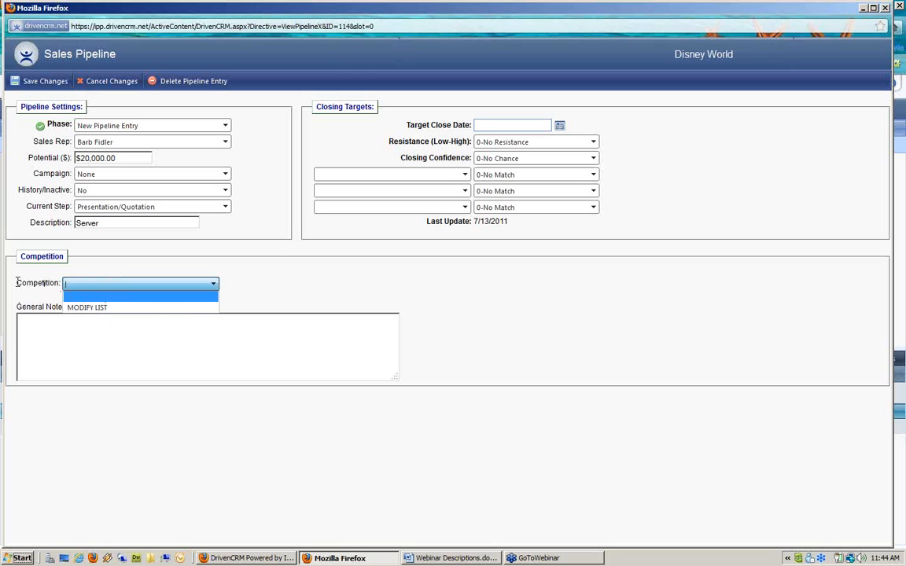
{"action": "left_click_drag", "start_coordinate": [16, 284], "coordinate": [59, 284]}
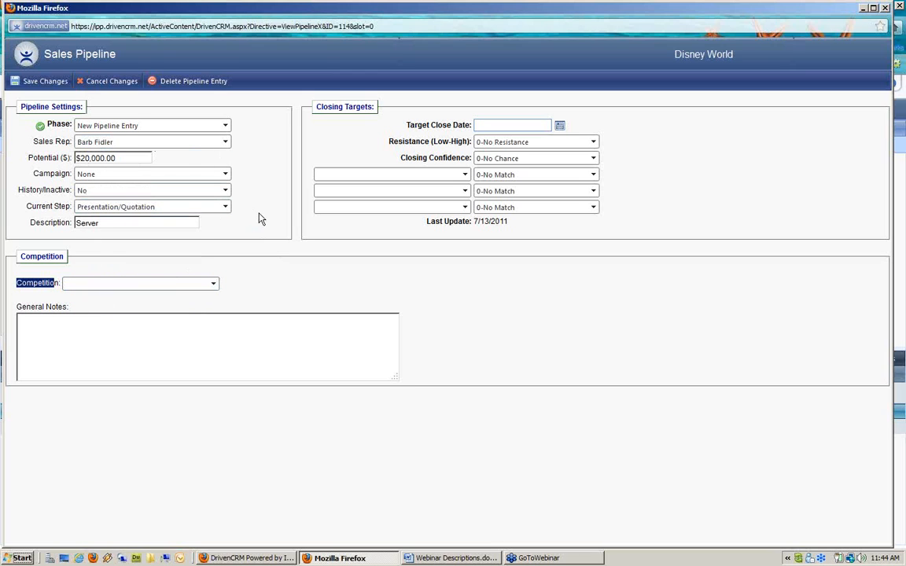
{"action": "left_click", "coordinate": [211, 322]}
{"action": "type", "text": "ready f"}
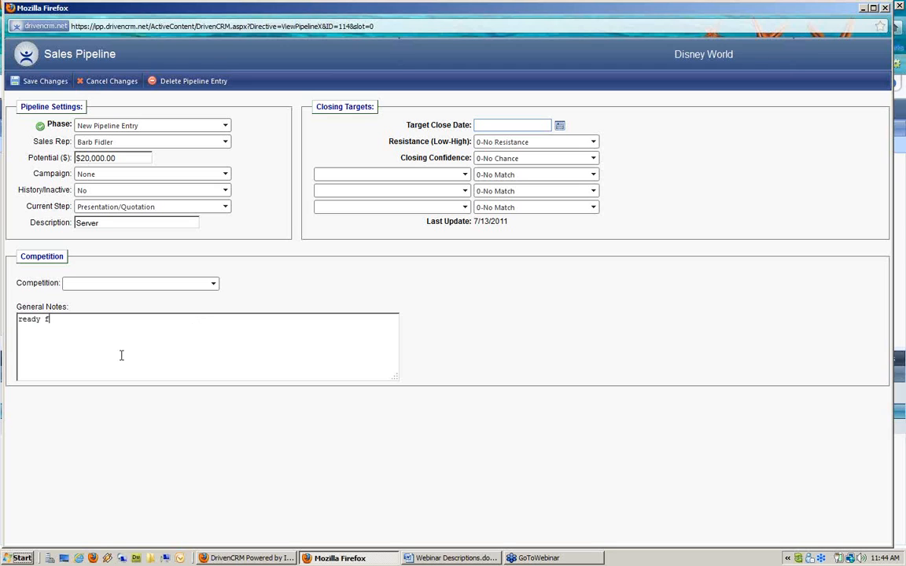
{"action": "type", "text": "or quote now"}
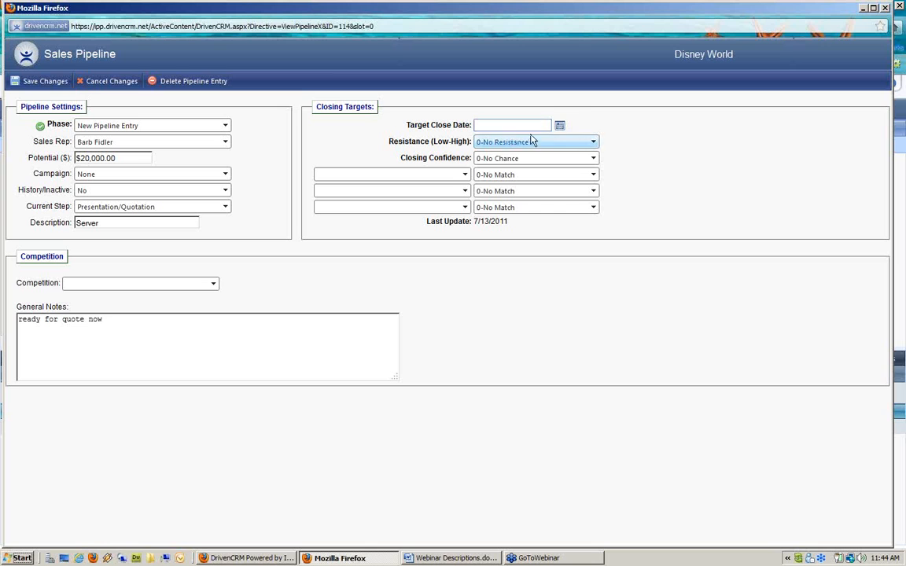
Step: Set the pipeline entry's target close date to 31-Aug-2011
{"action": "left_click", "coordinate": [562, 126]}
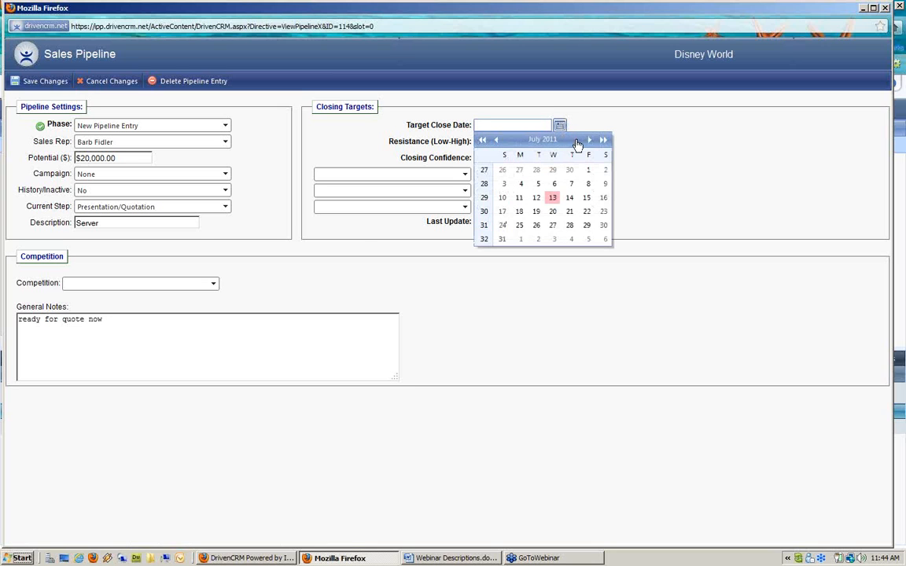
{"action": "left_click", "coordinate": [589, 140]}
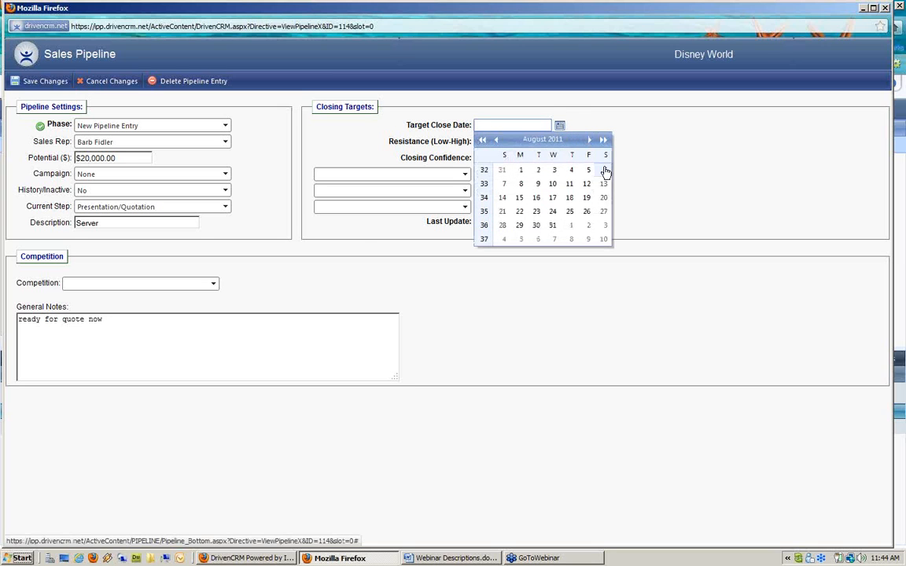
{"action": "left_click", "coordinate": [553, 226]}
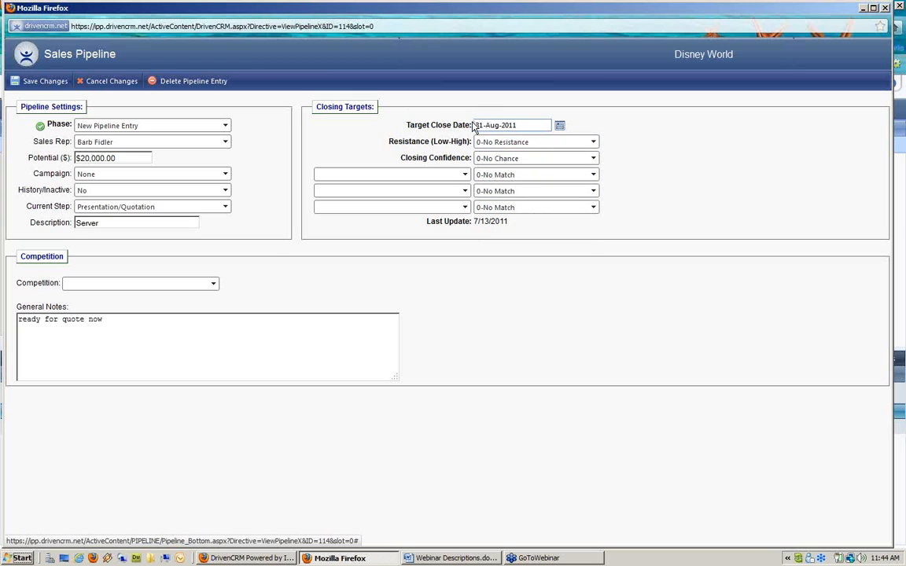
Step: Set the closing targets' resistance to 5-Extreme and the closing confidence to 4-Highly Likely
{"action": "left_click_drag", "start_coordinate": [390, 142], "coordinate": [469, 142]}
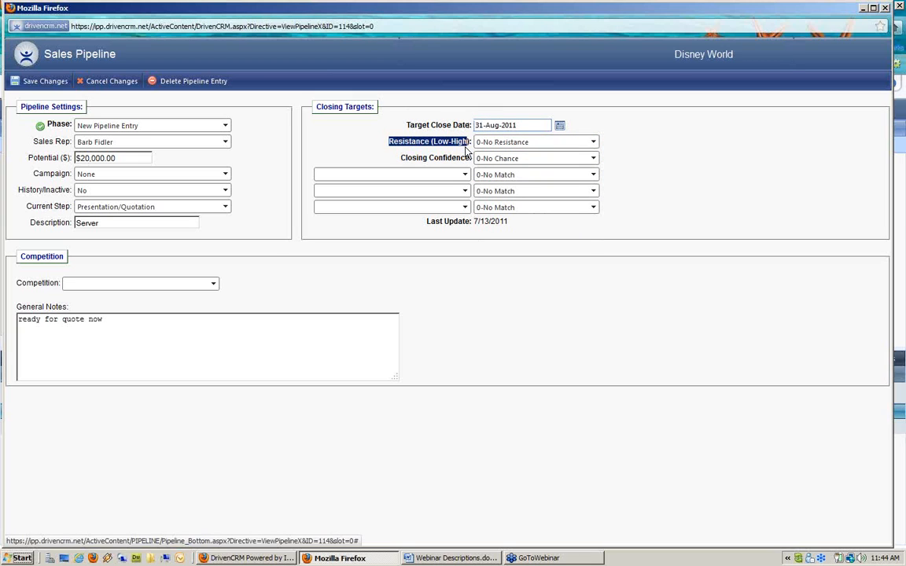
{"action": "left_click", "coordinate": [552, 144]}
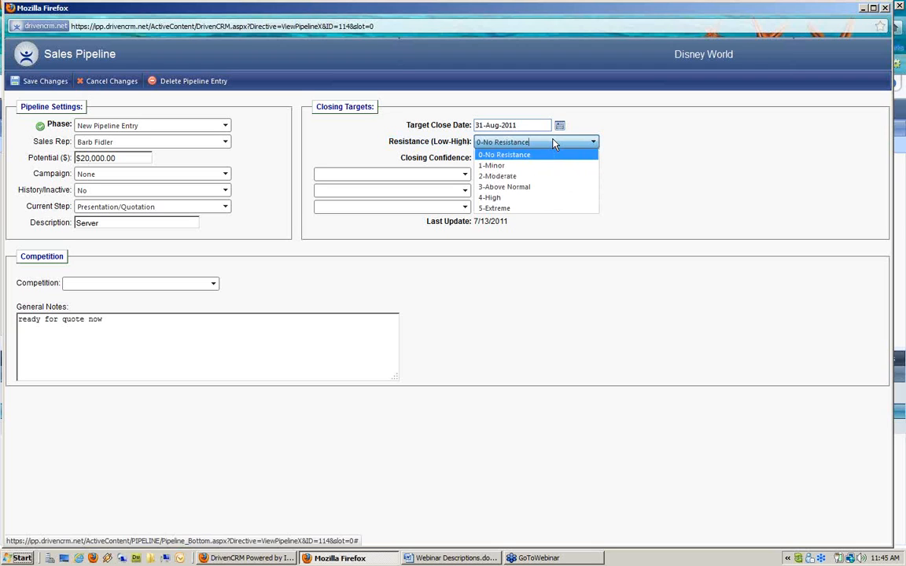
{"action": "left_click", "coordinate": [511, 210]}
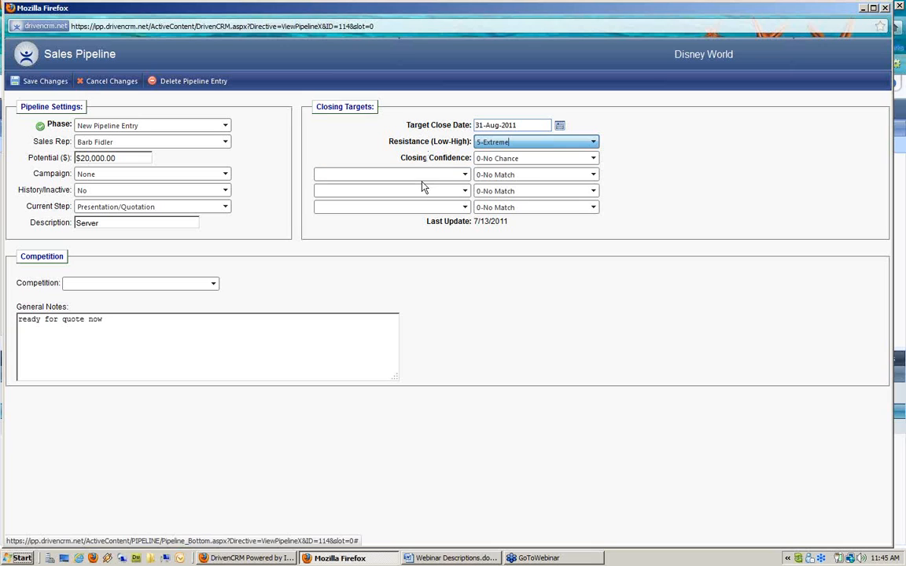
{"action": "double_click", "coordinate": [411, 157]}
{"action": "left_click_drag", "start_coordinate": [457, 156], "coordinate": [468, 157]}
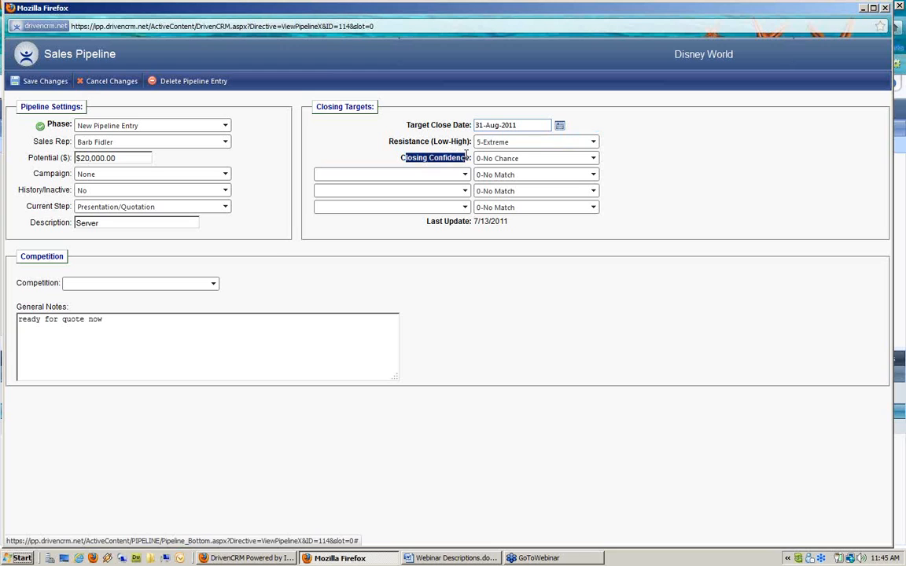
{"action": "left_click", "coordinate": [529, 158]}
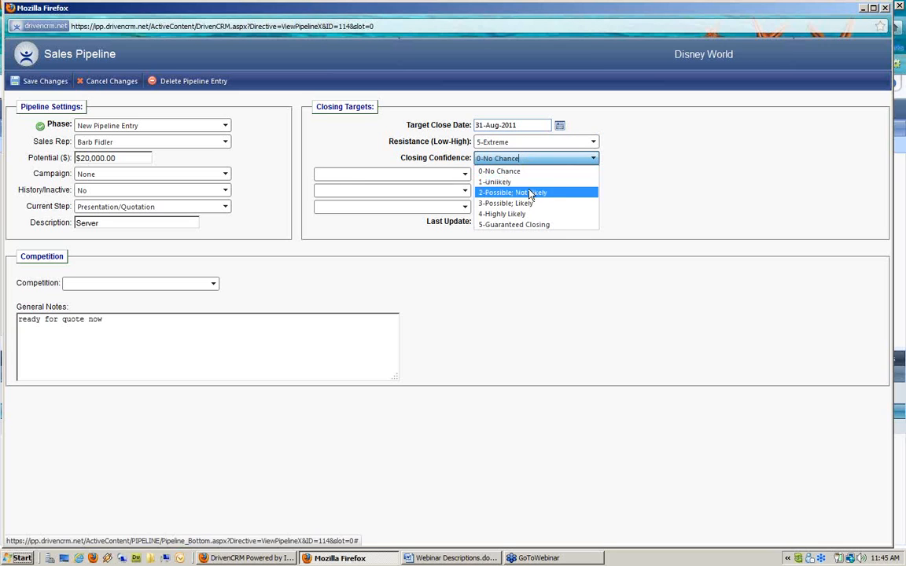
{"action": "left_click", "coordinate": [523, 214]}
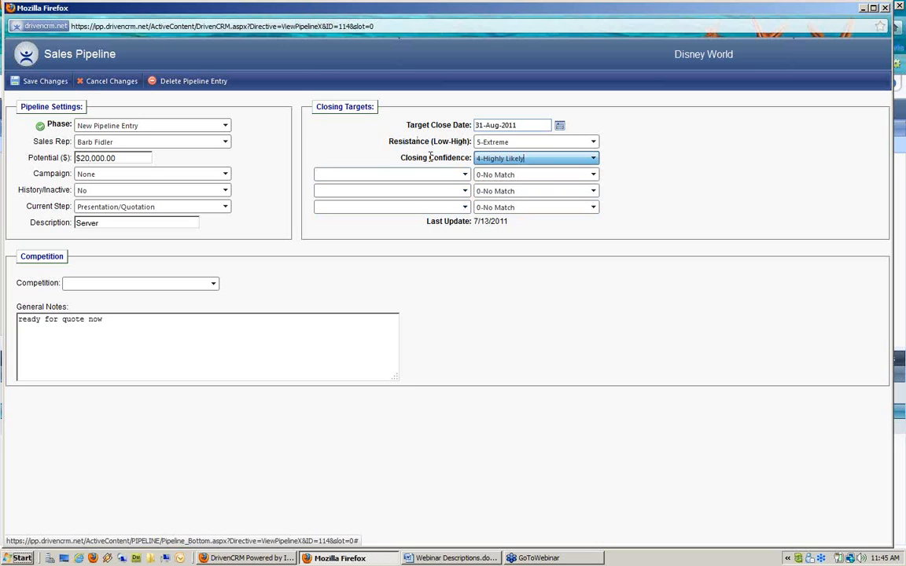
Step: Add price, availability and service to the code list of the first closing criterion and save the list
{"action": "left_click", "coordinate": [364, 180]}
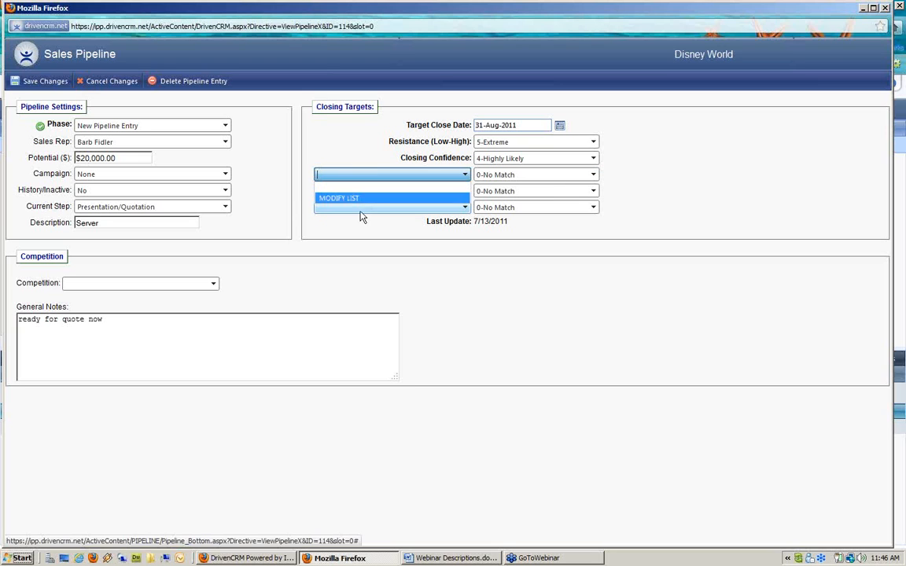
{"action": "left_click", "coordinate": [359, 199]}
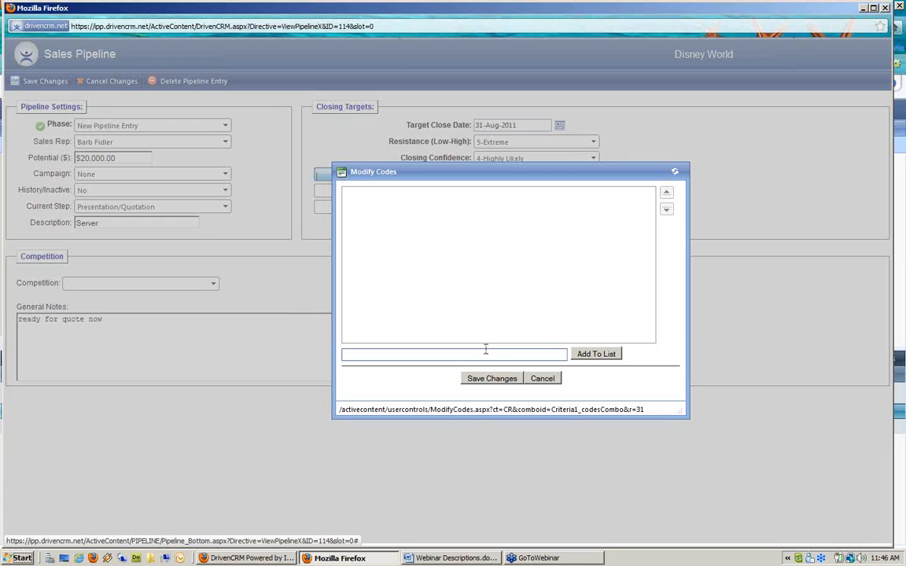
{"action": "left_click", "coordinate": [486, 354]}
{"action": "type", "text": "price"}
{"action": "left_click", "coordinate": [598, 355]}
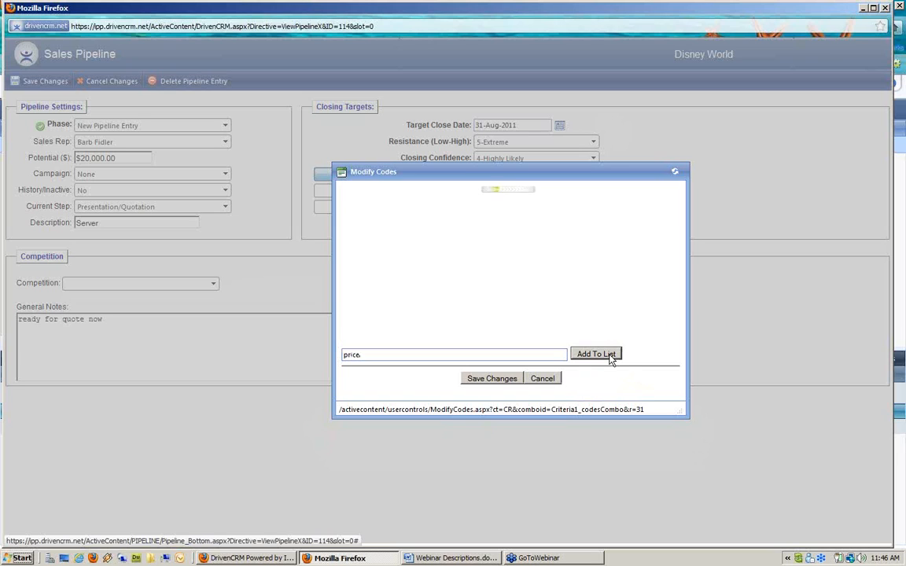
{"action": "left_click", "coordinate": [408, 355]}
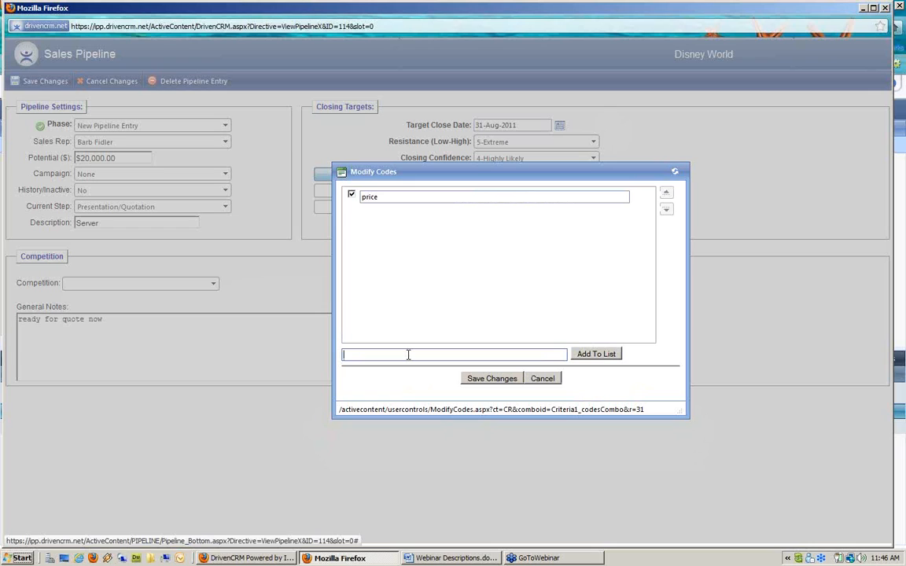
{"action": "type", "text": "availability"}
{"action": "left_click", "coordinate": [589, 354]}
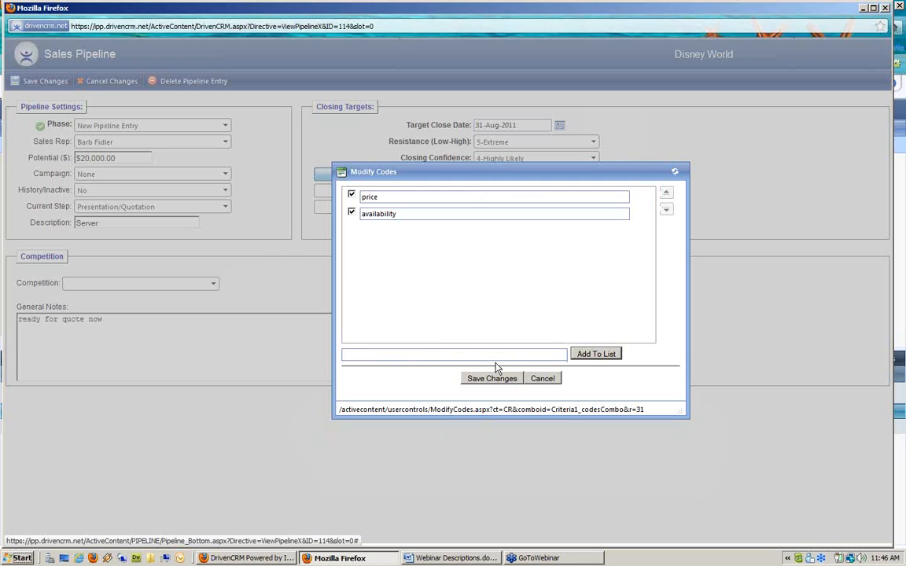
{"action": "left_click", "coordinate": [438, 355]}
{"action": "type", "text": "servi"}
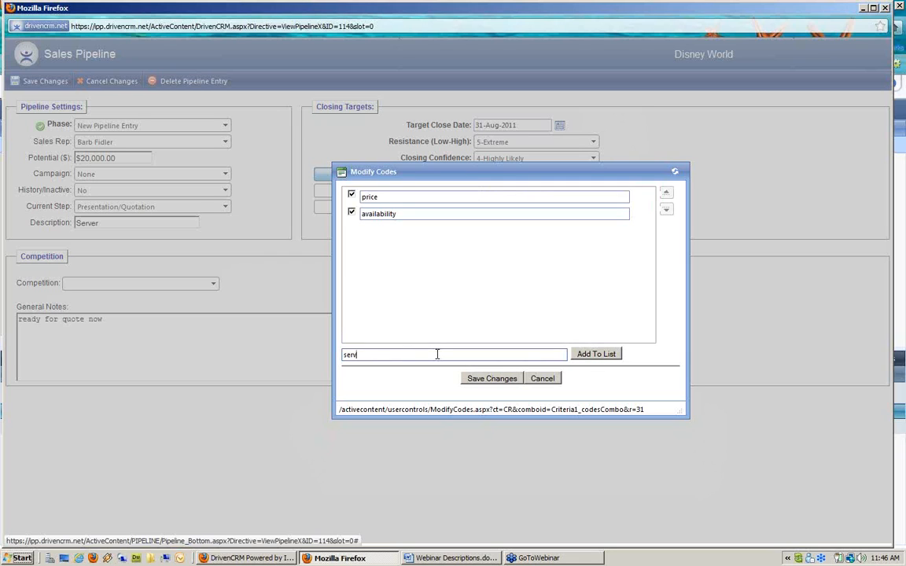
{"action": "type", "text": "ce"}
{"action": "left_click", "coordinate": [608, 356]}
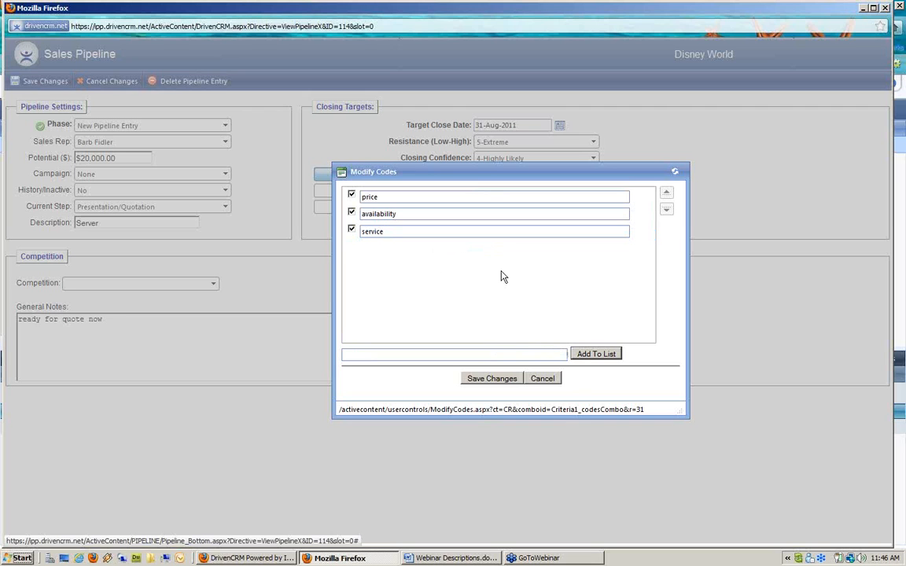
{"action": "left_click", "coordinate": [492, 378]}
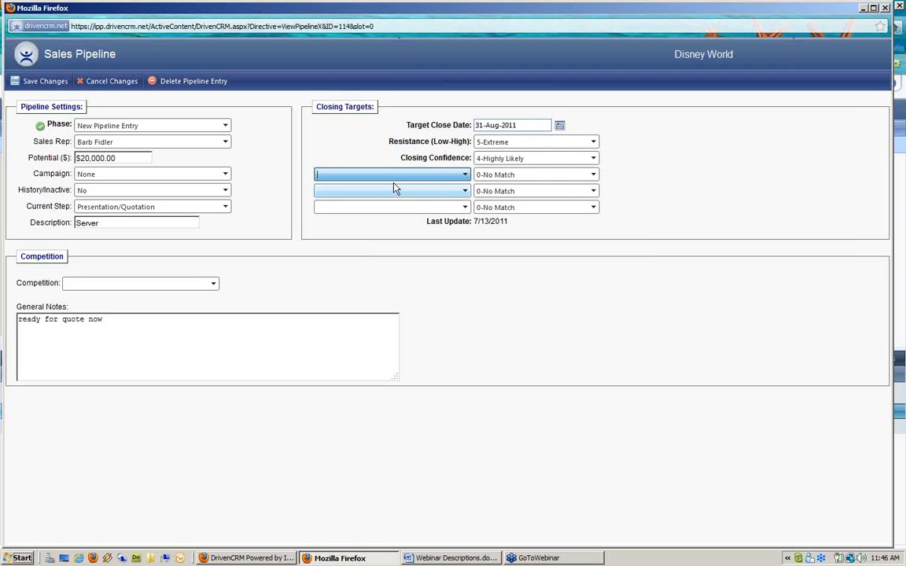
Step: Set the first closing criterion to price with a match level of 5-Absolute
{"action": "left_click", "coordinate": [362, 180]}
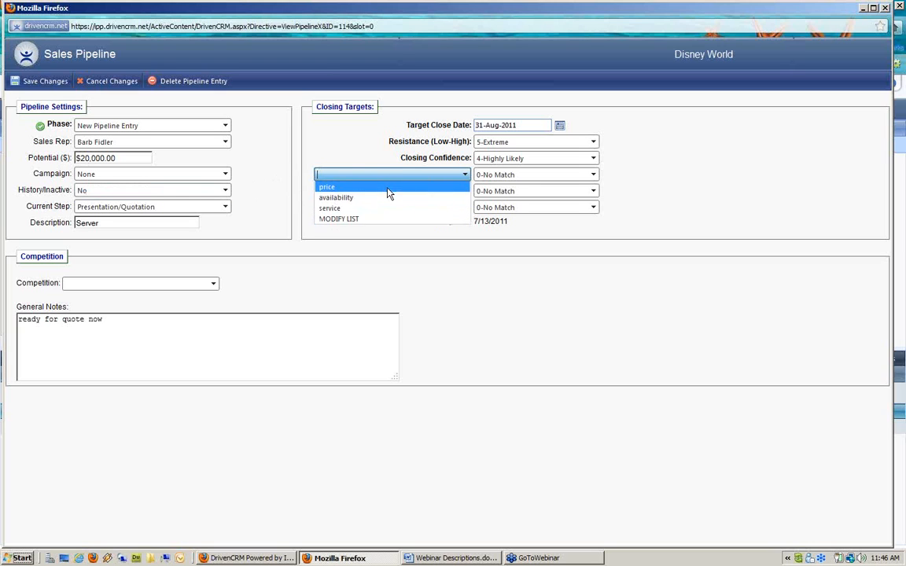
{"action": "left_click", "coordinate": [385, 188]}
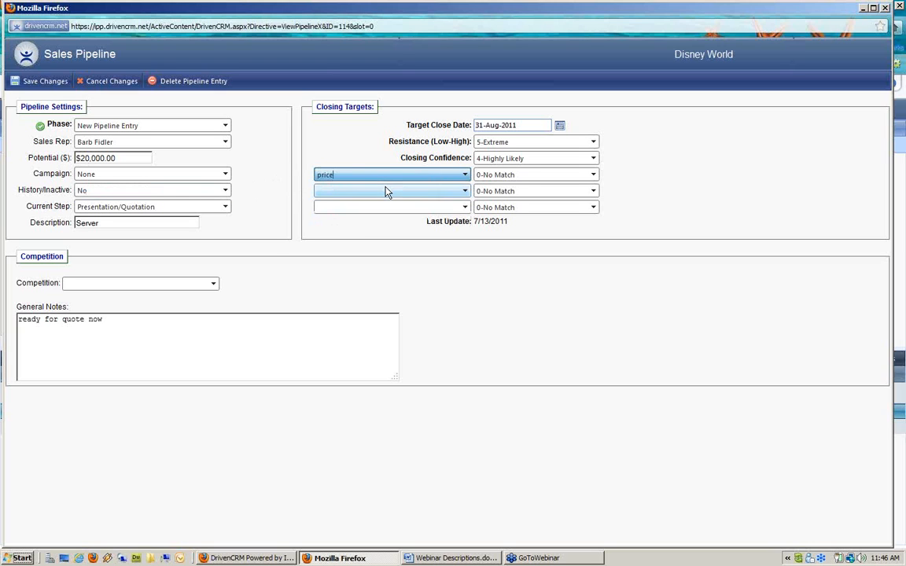
{"action": "left_click", "coordinate": [551, 176]}
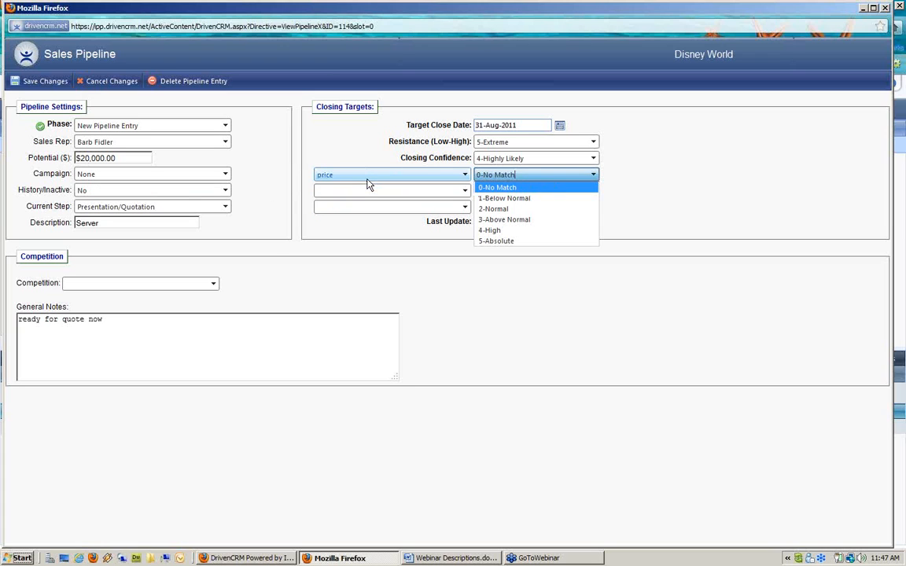
{"action": "left_click", "coordinate": [508, 241]}
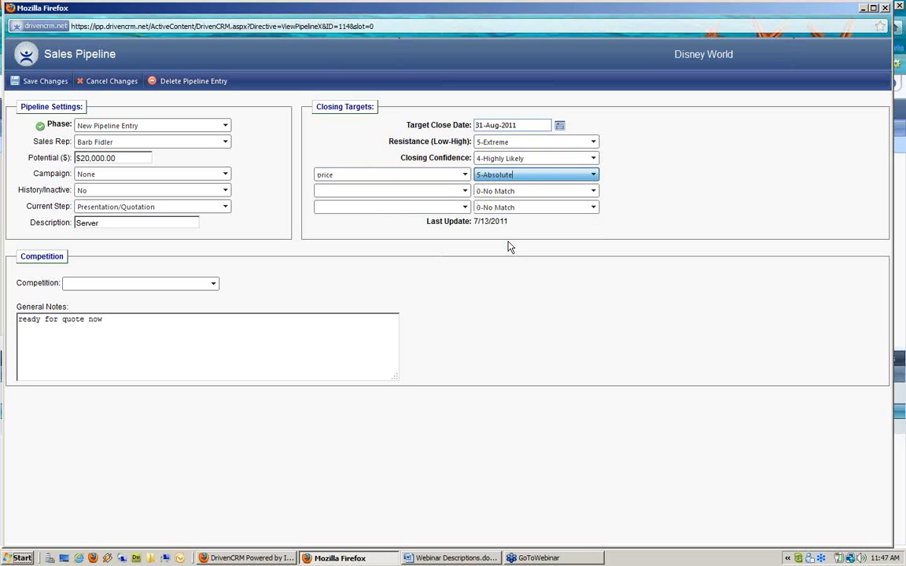
Step: Reload the second closing criterion's code list, then set the criterion to availability with a match level of 2-Normal
{"action": "left_click", "coordinate": [427, 193]}
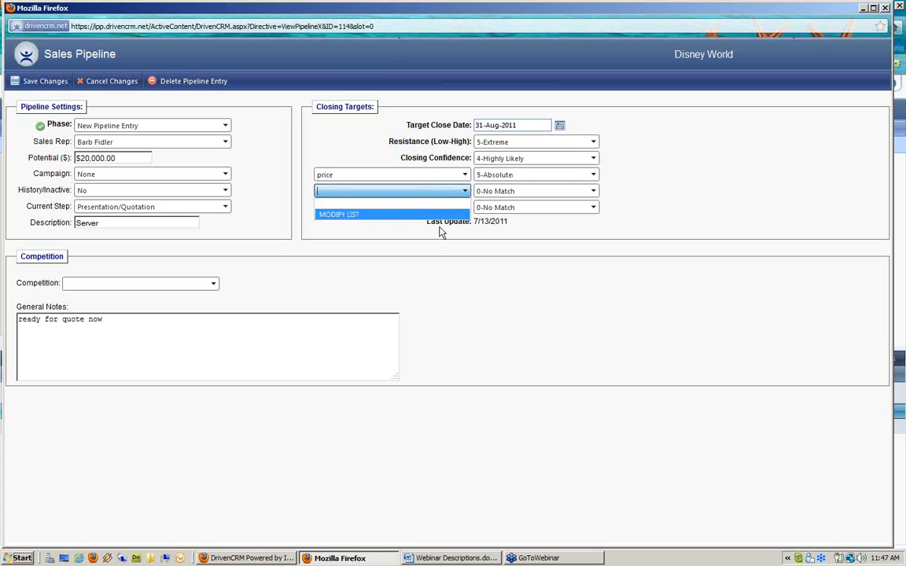
{"action": "left_click", "coordinate": [366, 216]}
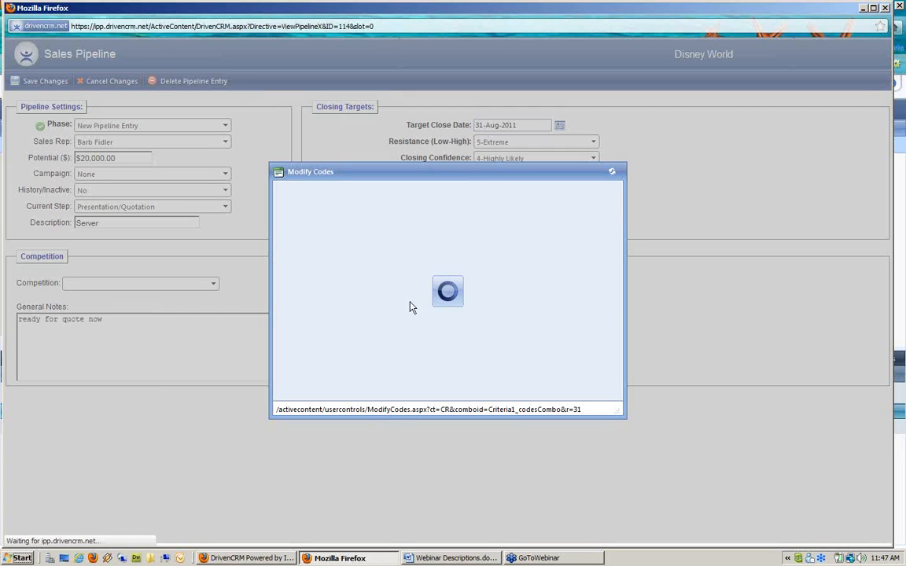
{"action": "left_click", "coordinate": [435, 378]}
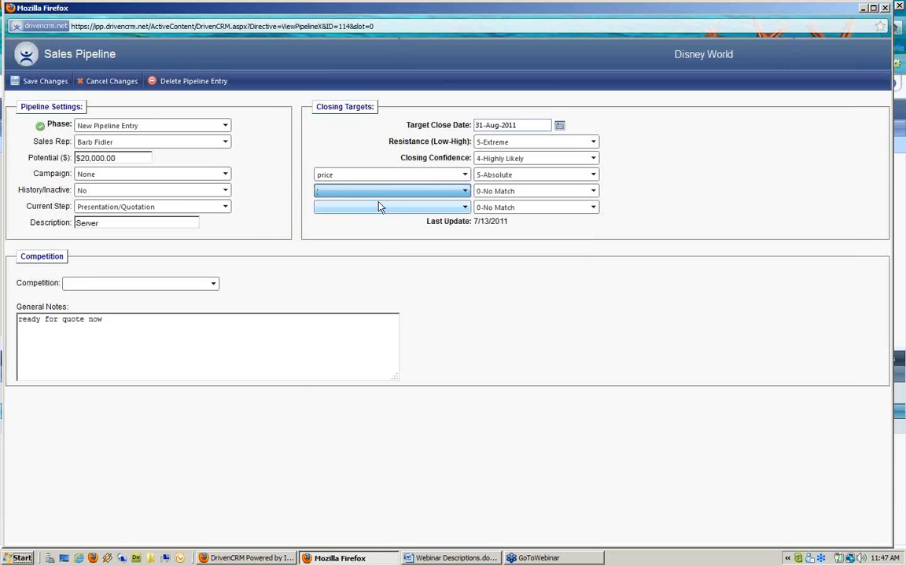
{"action": "left_click", "coordinate": [376, 192]}
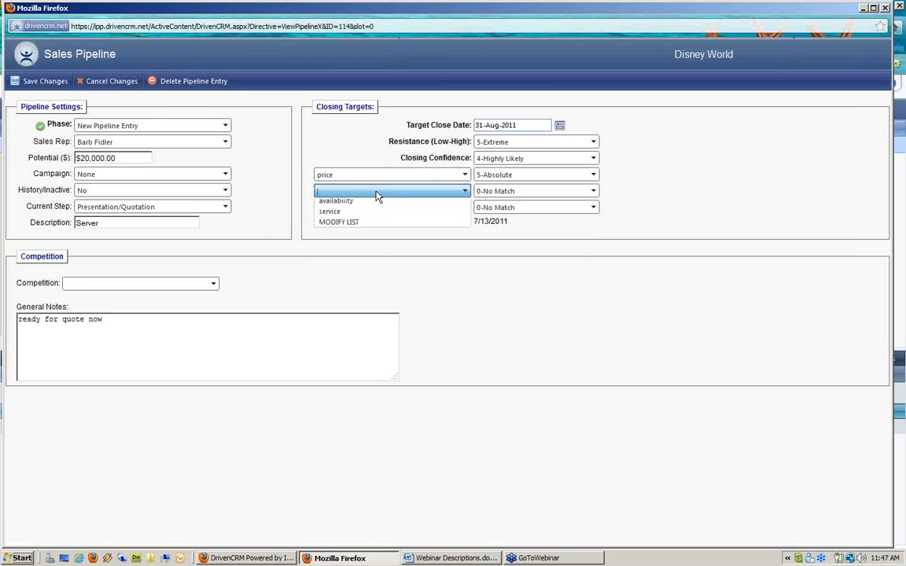
{"action": "left_click", "coordinate": [350, 215]}
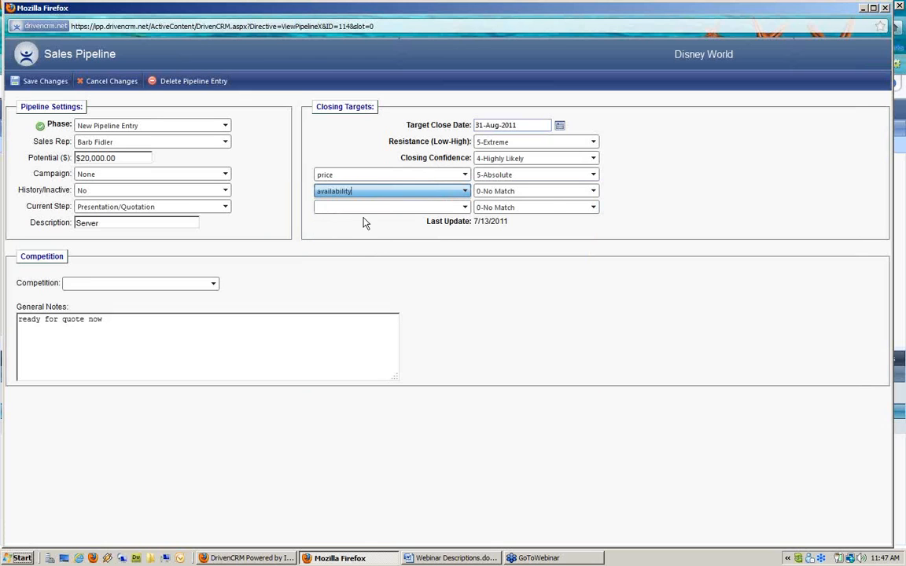
{"action": "left_click", "coordinate": [546, 195]}
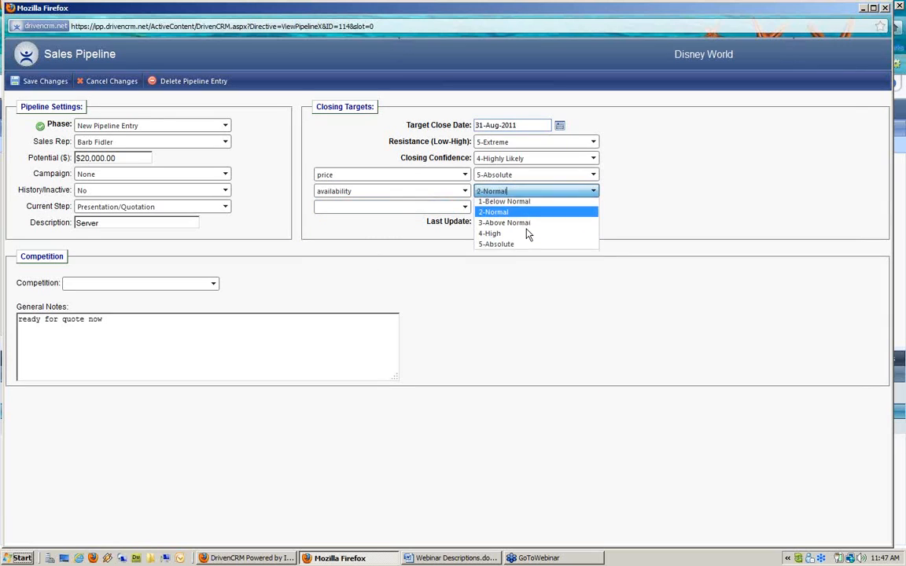
{"action": "left_click", "coordinate": [527, 228]}
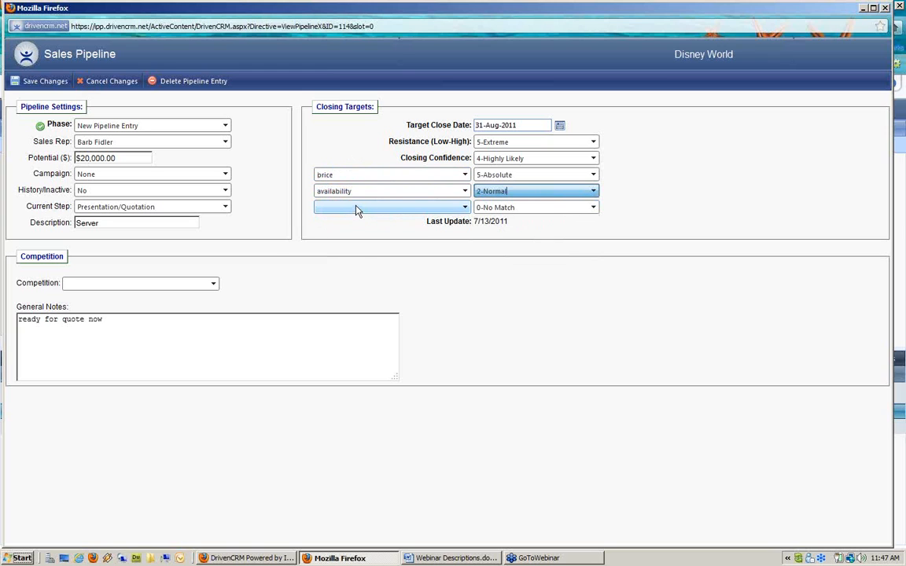
Step: Save the Disney World pipeline entry and refresh the pipeline dashboard
{"action": "left_click", "coordinate": [45, 84]}
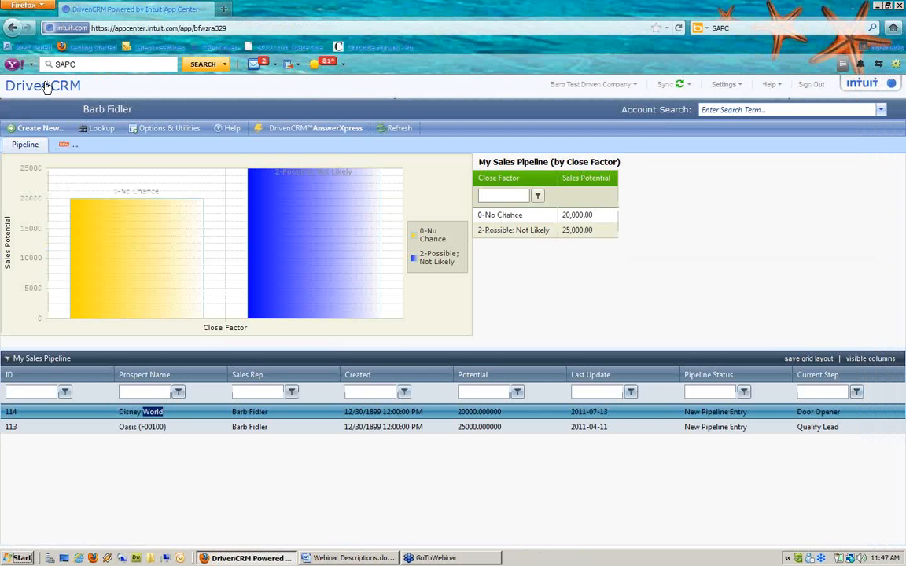
{"action": "left_click", "coordinate": [401, 129]}
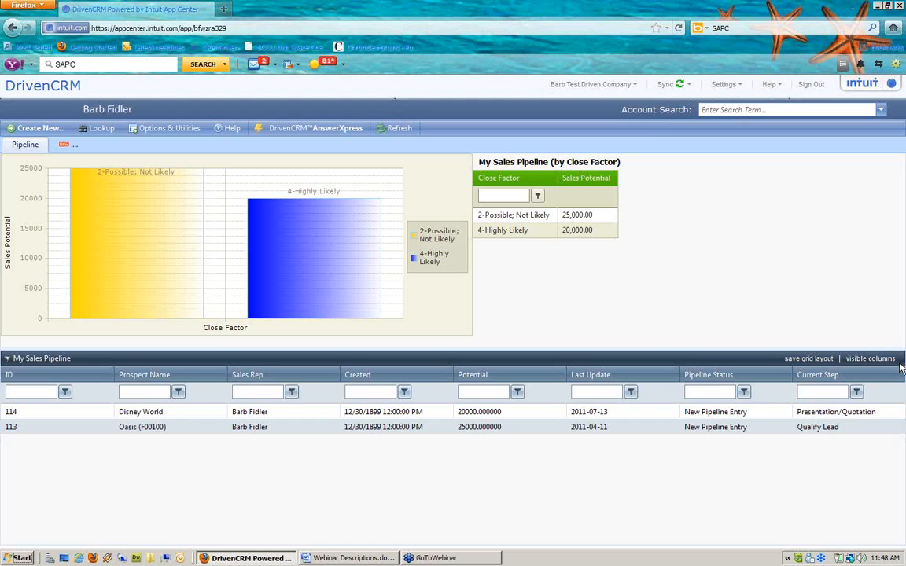
Step: Configure the My Sales Pipeline grid to show Close Date, Competitor, Match Criteria 1 and Match Level 1, hide Created, and save the column selection
{"action": "left_click", "coordinate": [870, 359]}
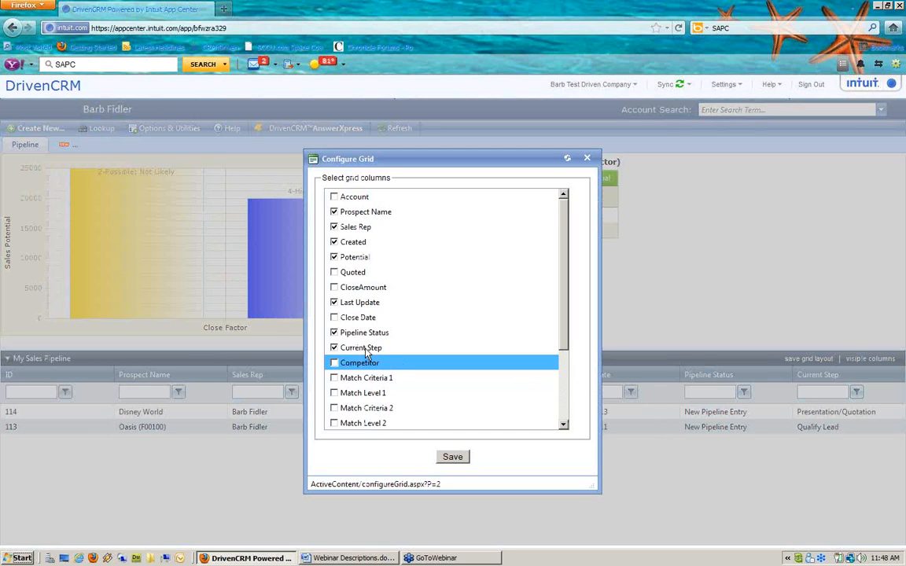
{"action": "left_click", "coordinate": [334, 317]}
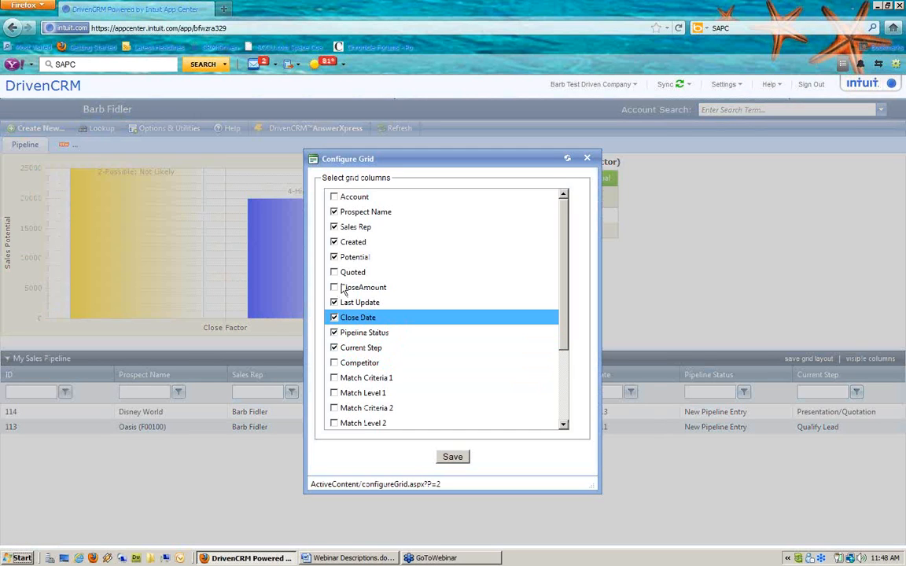
{"action": "left_click", "coordinate": [334, 241]}
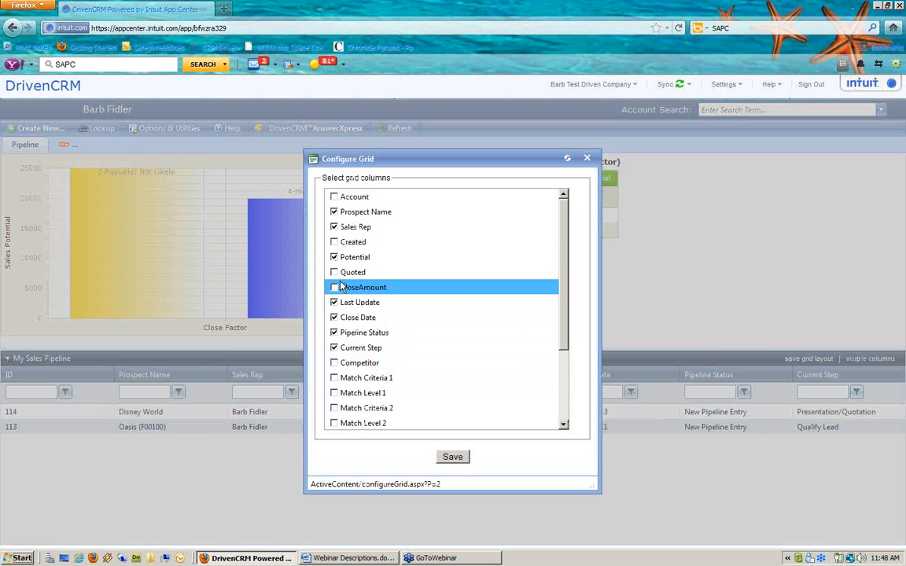
{"action": "left_click", "coordinate": [334, 378]}
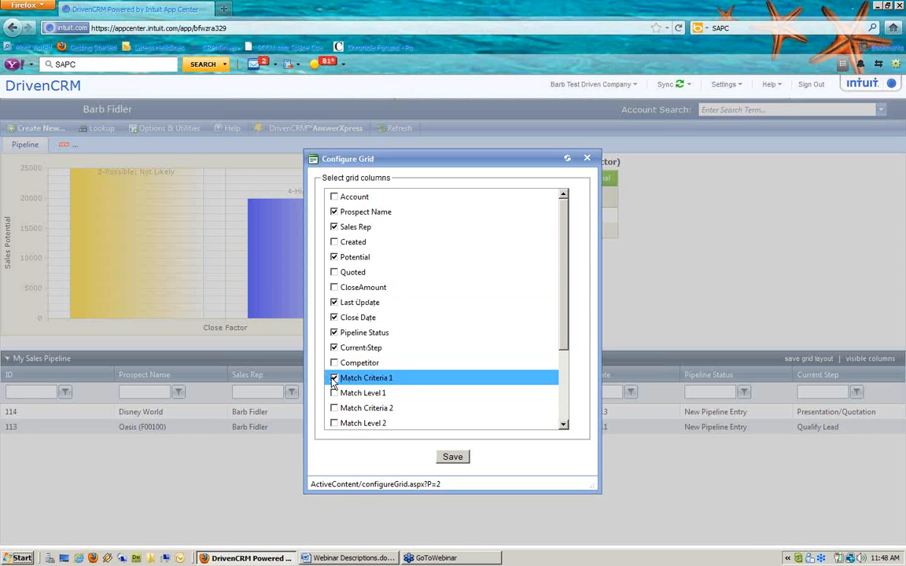
{"action": "left_click", "coordinate": [334, 393]}
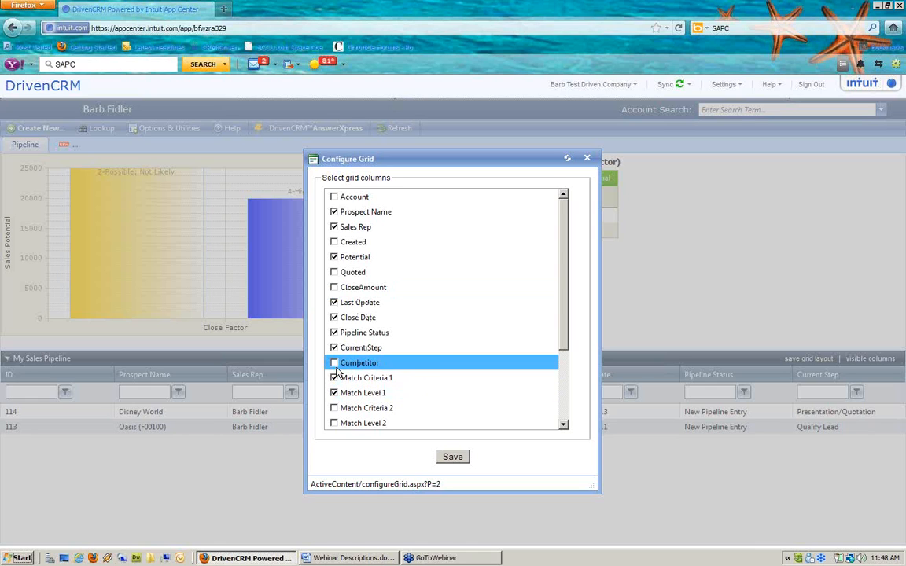
{"action": "left_click", "coordinate": [333, 362]}
{"action": "left_click", "coordinate": [452, 460]}
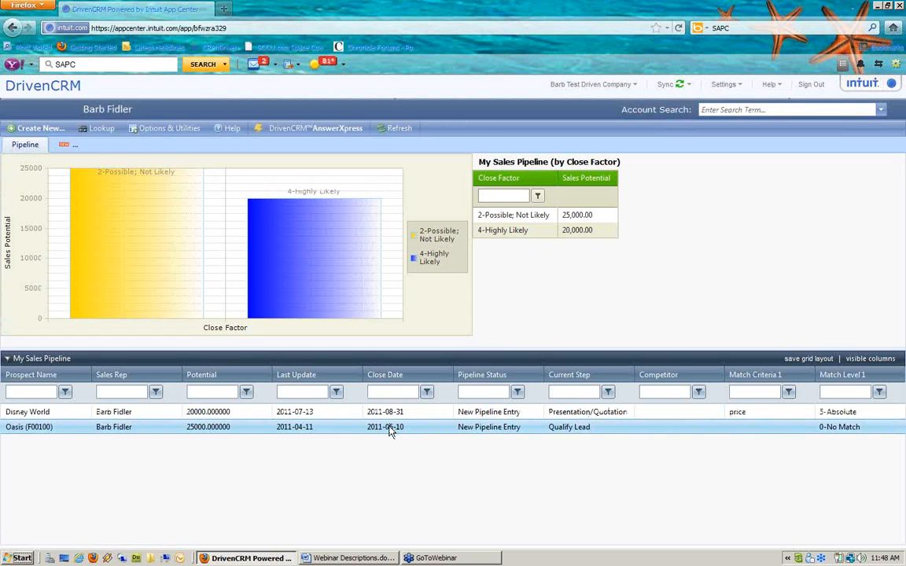
{"action": "left_click", "coordinate": [149, 426]}
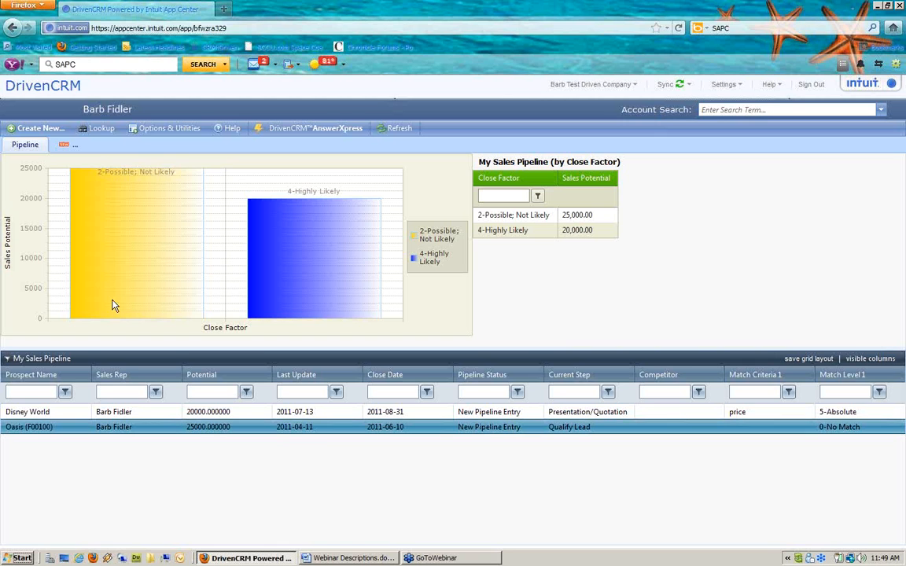
{"action": "left_click", "coordinate": [39, 128]}
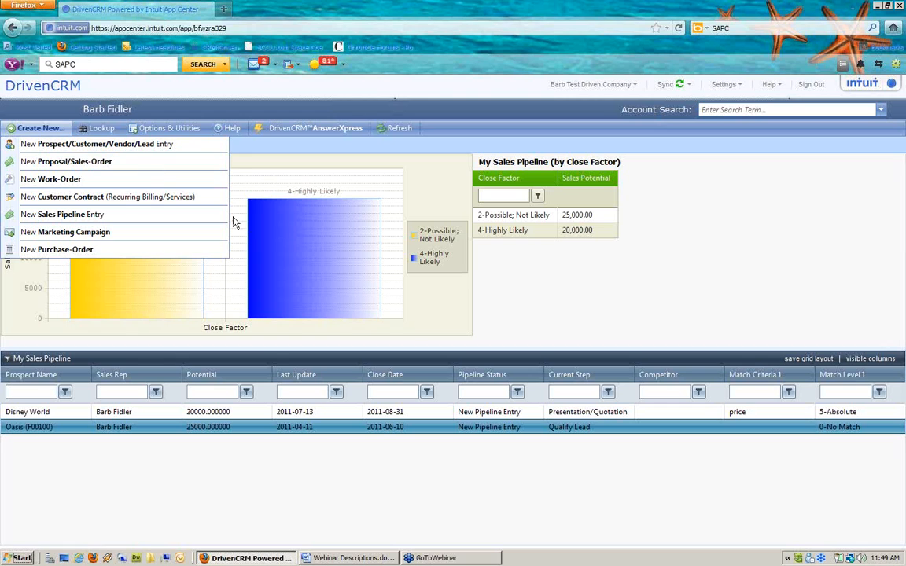
Step: Open the Data Import Wizard, read the file format note, and open the Lead Import Sample maximized in Excel
{"action": "mouse_move", "coordinate": [188, 138]}
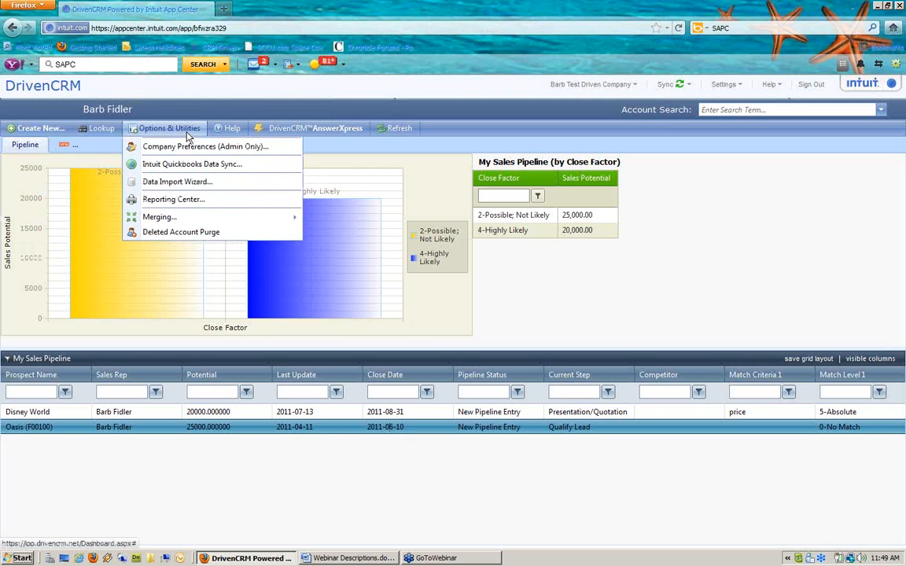
{"action": "left_click", "coordinate": [176, 182]}
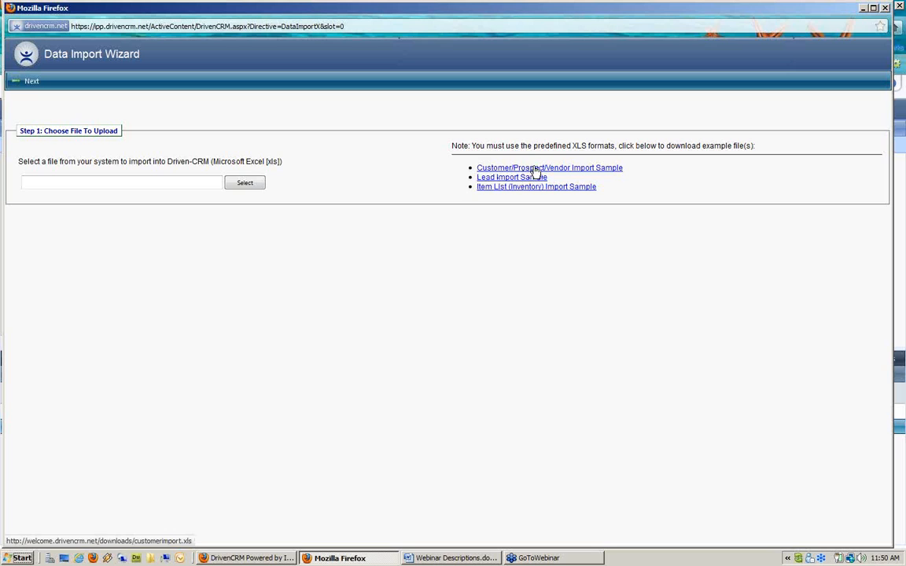
{"action": "left_click_drag", "start_coordinate": [478, 145], "coordinate": [764, 146]}
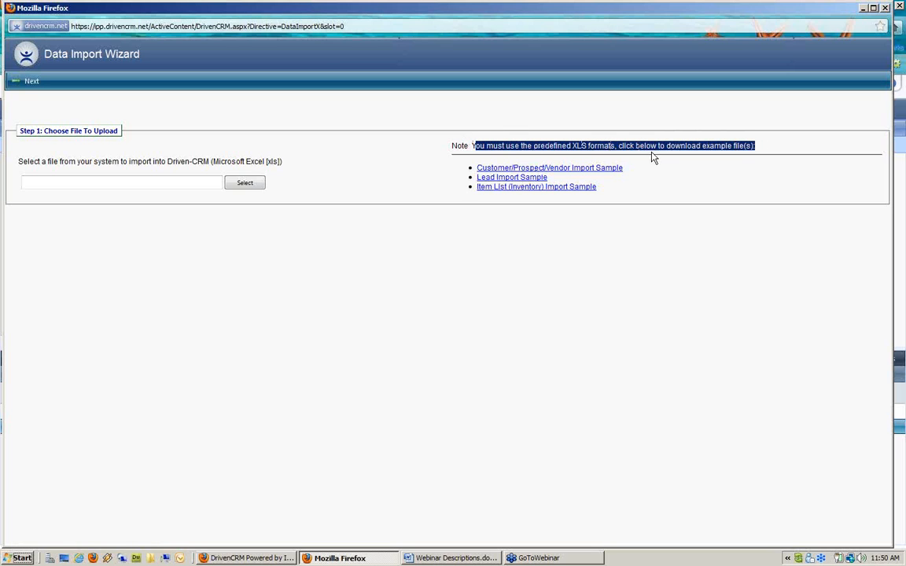
{"action": "left_click", "coordinate": [507, 179]}
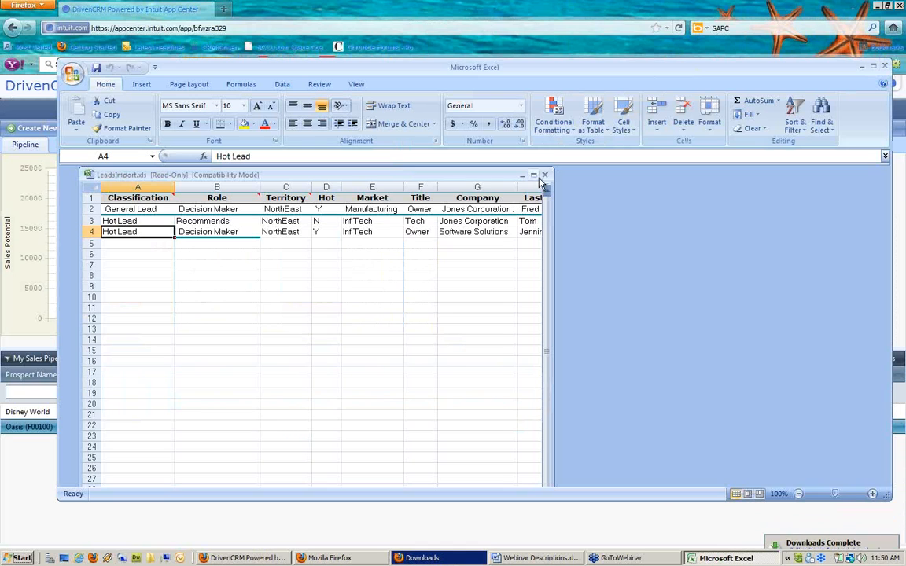
{"action": "left_click", "coordinate": [535, 175]}
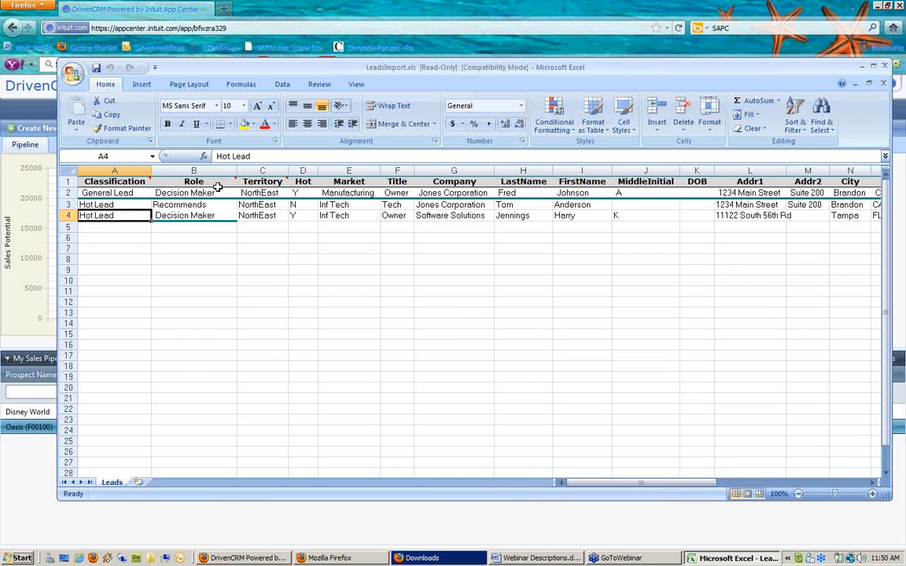
Step: Examine the lead import column headings from Role and Territory through DOB
{"action": "mouse_move", "coordinate": [203, 177]}
{"action": "mouse_move", "coordinate": [264, 182]}
{"action": "left_click", "coordinate": [305, 182]}
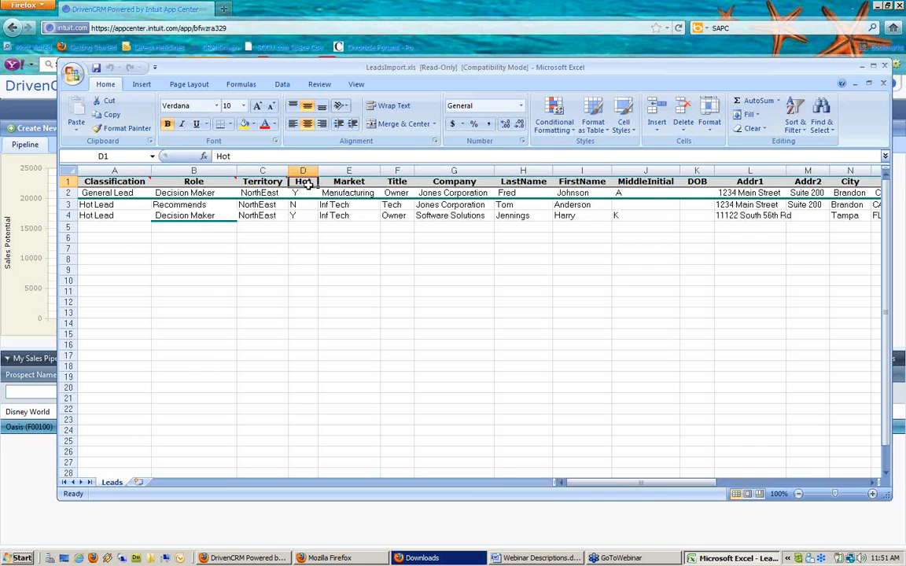
{"action": "left_click", "coordinate": [351, 183]}
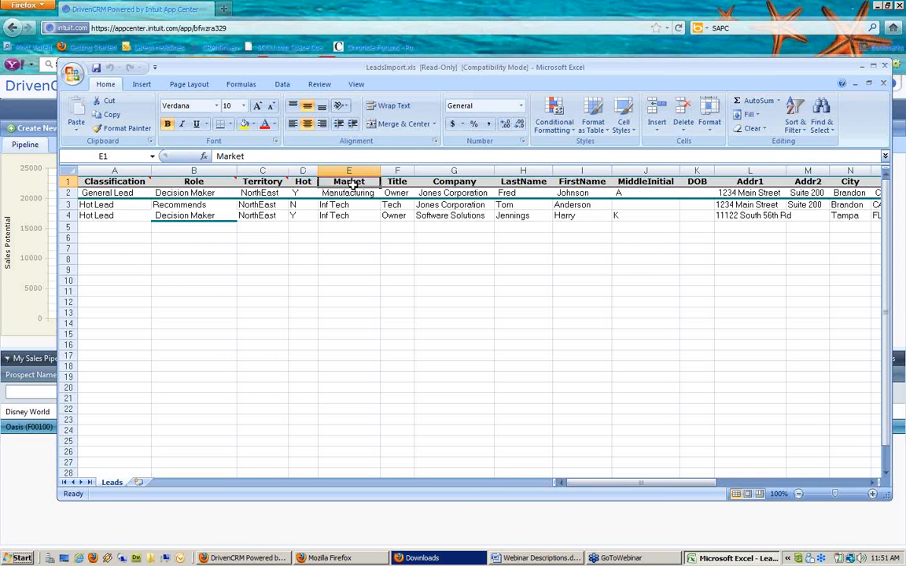
{"action": "left_click", "coordinate": [402, 182]}
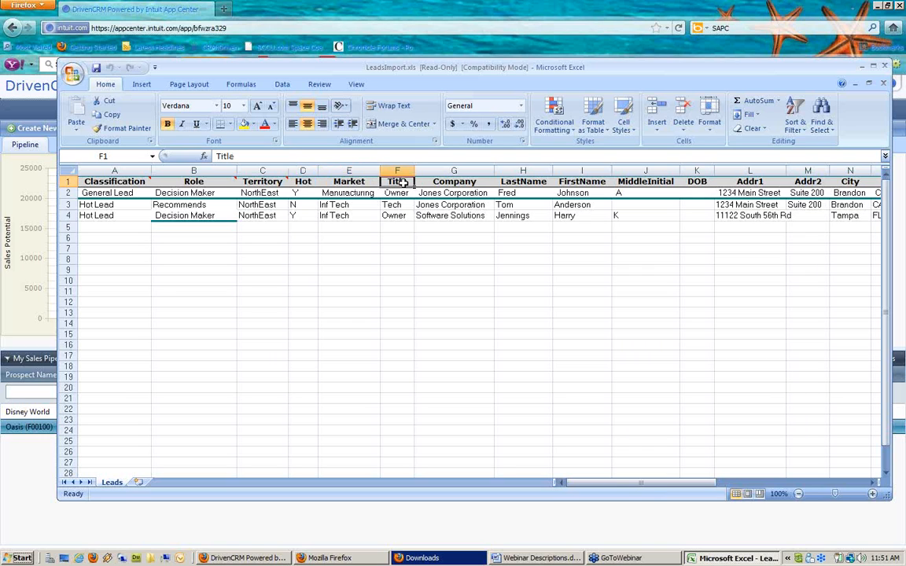
{"action": "left_click", "coordinate": [460, 182]}
{"action": "left_click", "coordinate": [525, 181]}
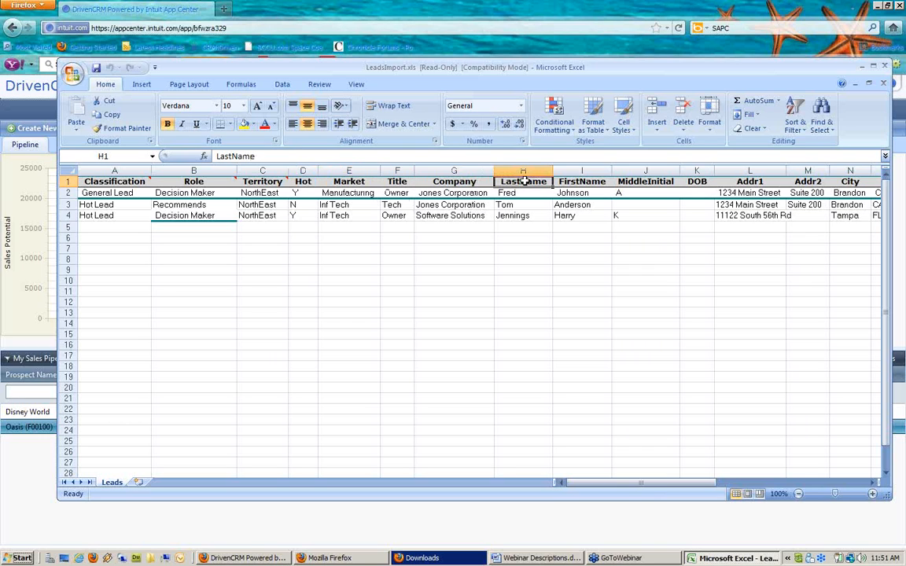
{"action": "left_click", "coordinate": [587, 181]}
{"action": "left_click", "coordinate": [652, 181]}
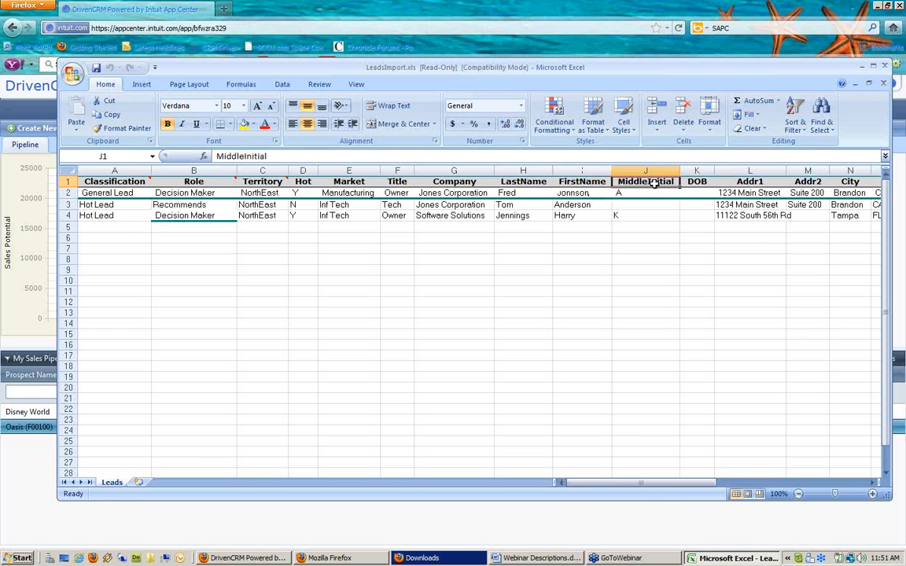
{"action": "left_click", "coordinate": [698, 182]}
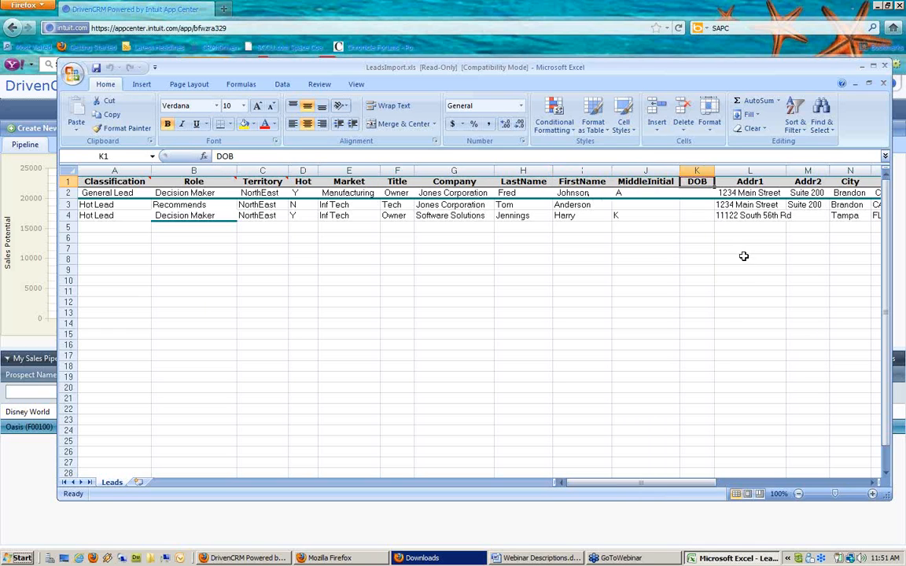
Step: Review the remaining lead import columns from the address fields through Notes, and return to the first columns
{"action": "left_click", "coordinate": [873, 482]}
{"action": "left_click", "coordinate": [873, 482]}
{"action": "left_click", "coordinate": [873, 482]}
{"action": "left_click", "coordinate": [873, 482]}
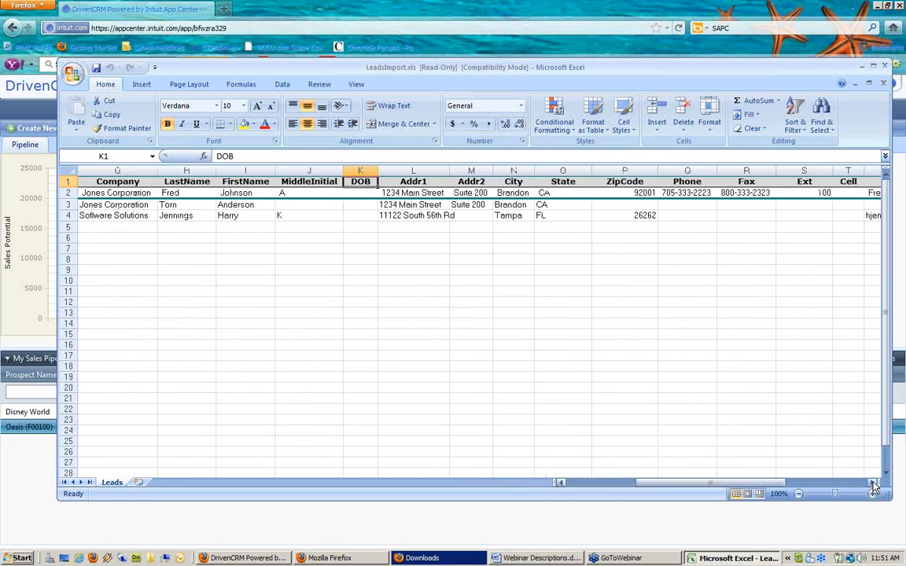
{"action": "left_click", "coordinate": [873, 483]}
{"action": "left_click", "coordinate": [873, 482]}
{"action": "left_click", "coordinate": [873, 482]}
{"action": "left_click", "coordinate": [873, 482]}
{"action": "left_click", "coordinate": [873, 482]}
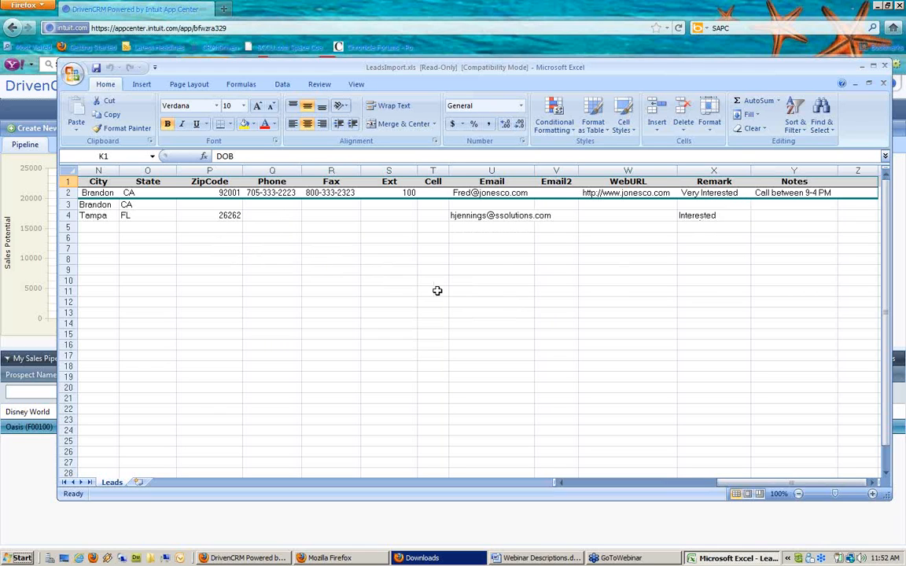
{"action": "left_click", "coordinate": [574, 490]}
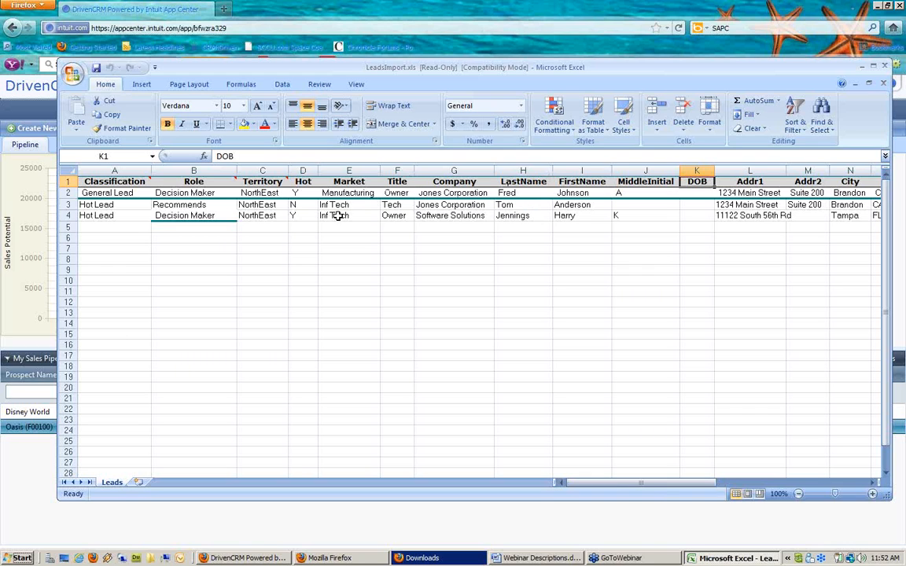
Step: Save a copy of the lead sample on the Desktop as LeadsImport.xls, accepting the compatibility notice, and close Excel and the Downloads window
{"action": "left_click", "coordinate": [92, 67]}
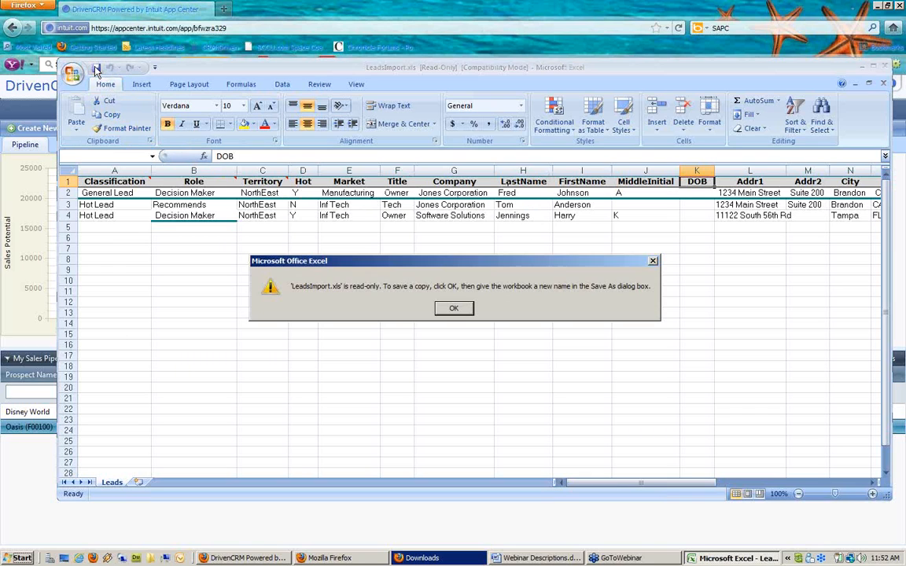
{"action": "left_click", "coordinate": [464, 312]}
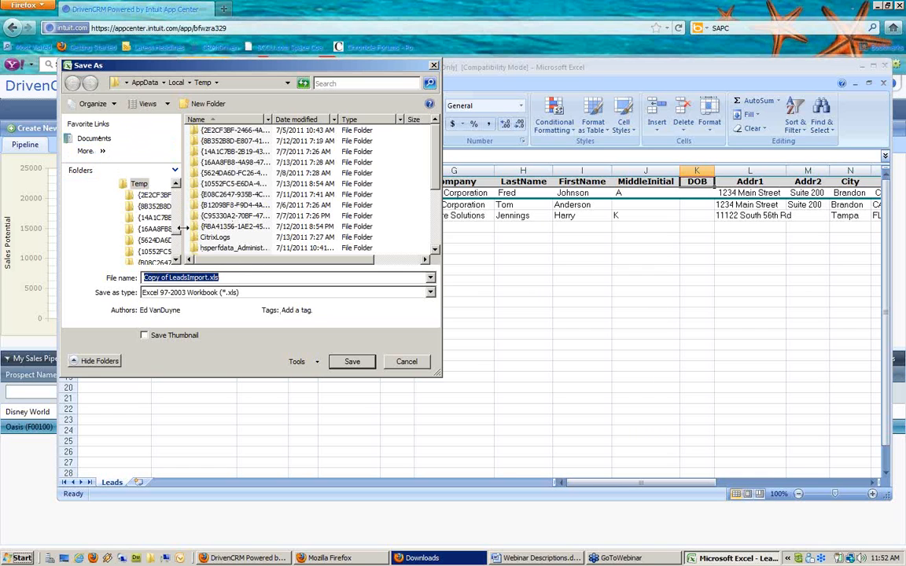
{"action": "scroll", "coordinate": [179, 237], "scroll_direction": "up", "scroll_amount": 5}
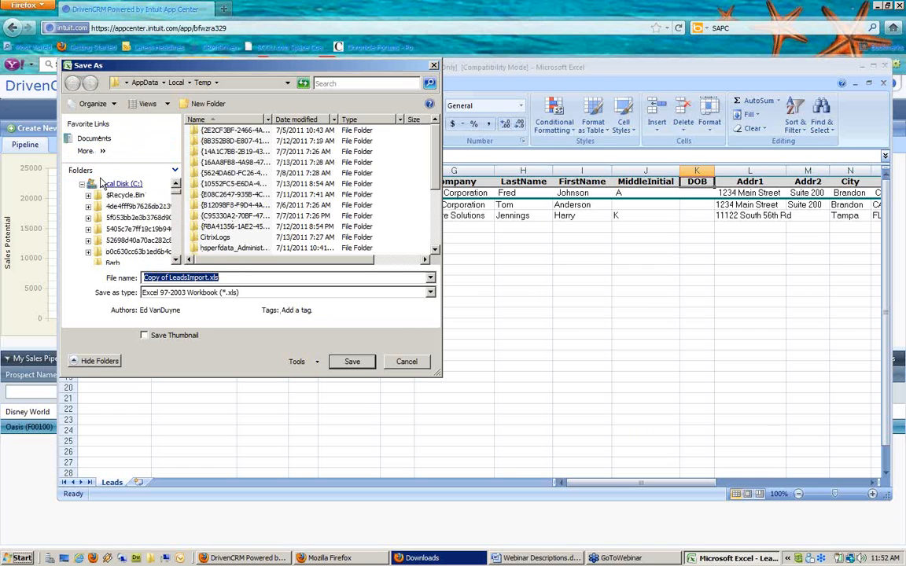
{"action": "scroll", "coordinate": [178, 187], "scroll_direction": "up", "scroll_amount": 3}
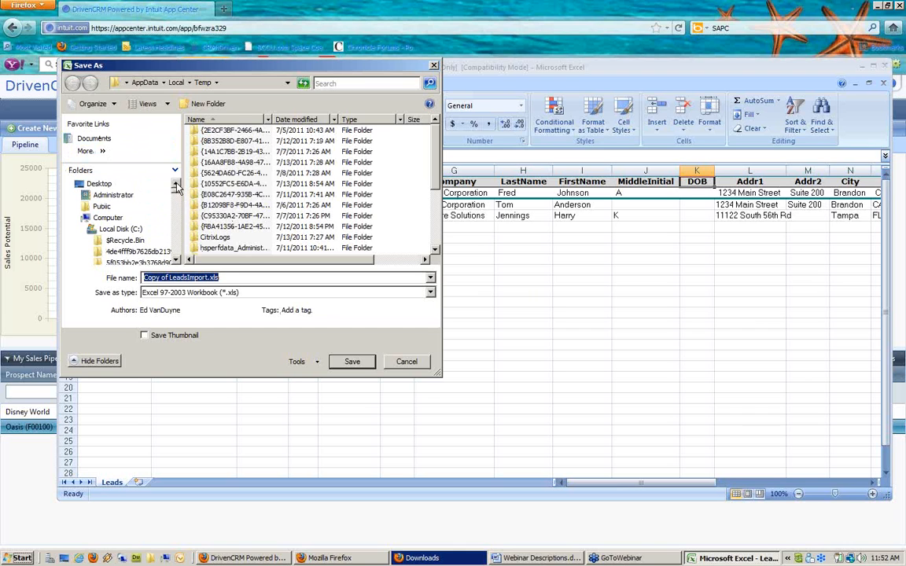
{"action": "left_click", "coordinate": [100, 183]}
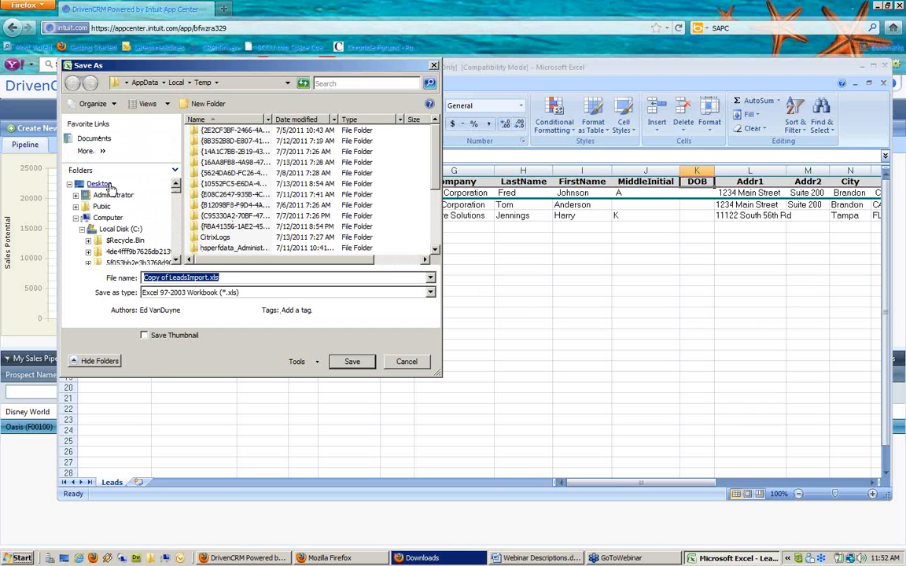
{"action": "left_click", "coordinate": [169, 276]}
{"action": "left_click_drag", "start_coordinate": [169, 277], "coordinate": [144, 277]}
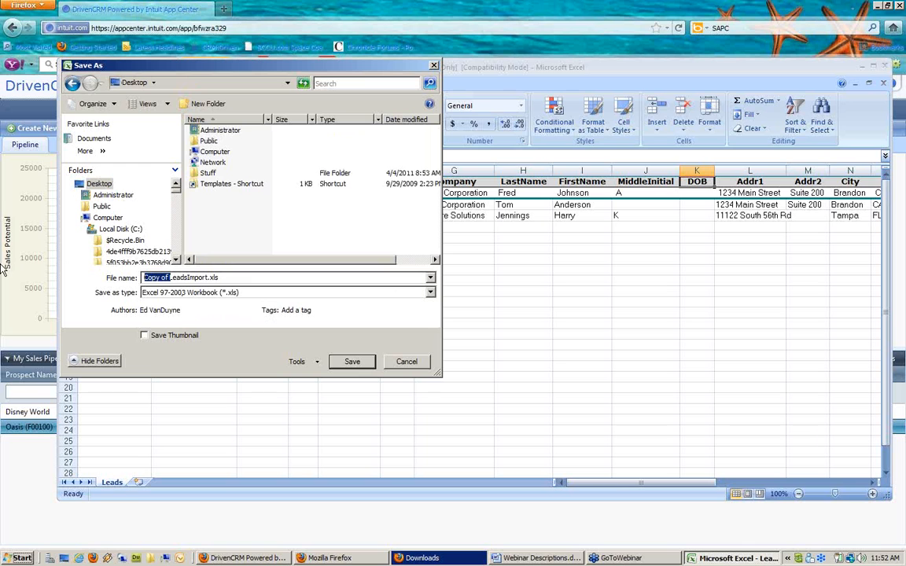
{"action": "key", "text": "Delete"}
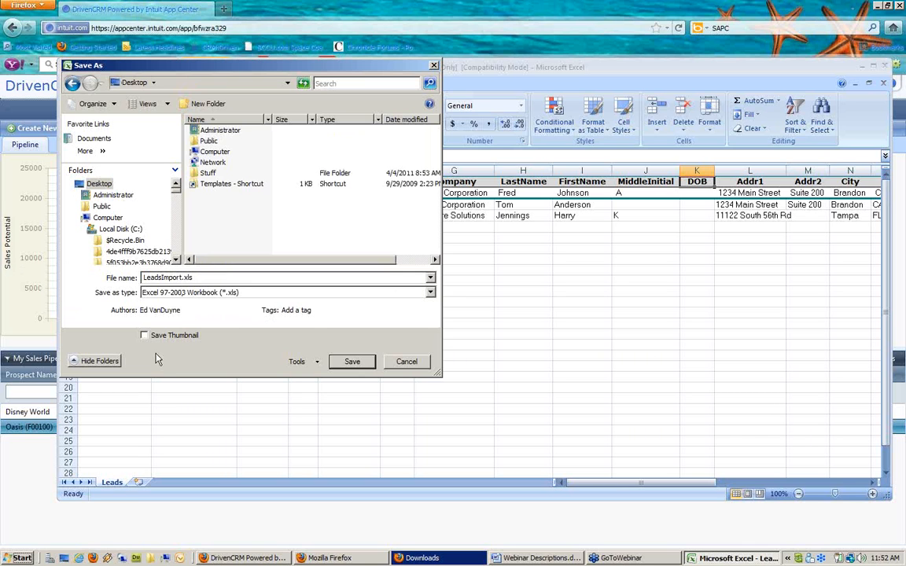
{"action": "left_click", "coordinate": [351, 361]}
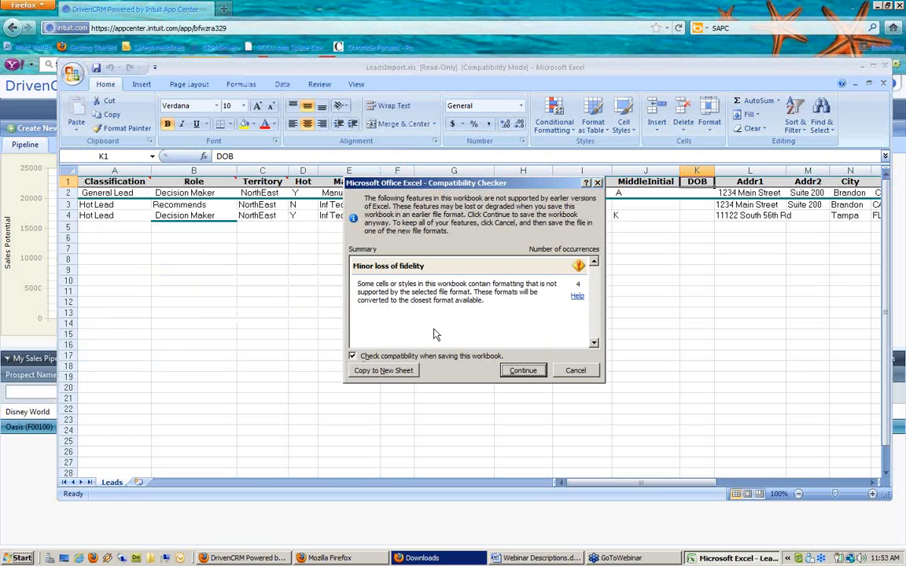
{"action": "left_click", "coordinate": [524, 371]}
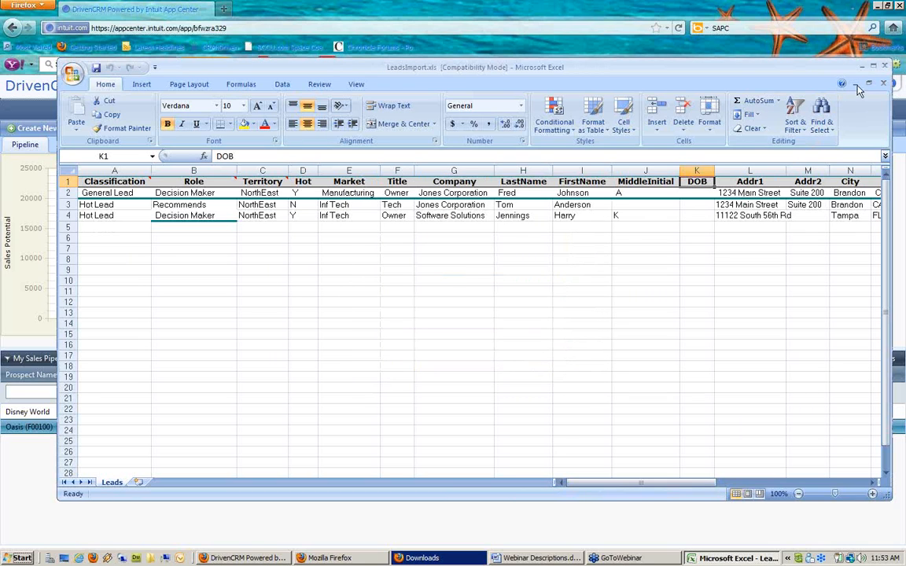
{"action": "left_click", "coordinate": [883, 67]}
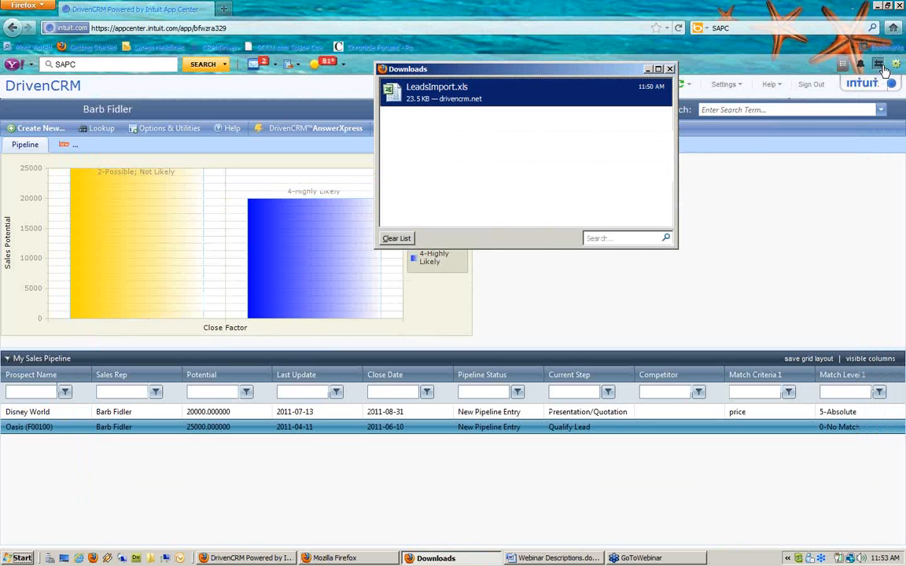
{"action": "left_click", "coordinate": [670, 70]}
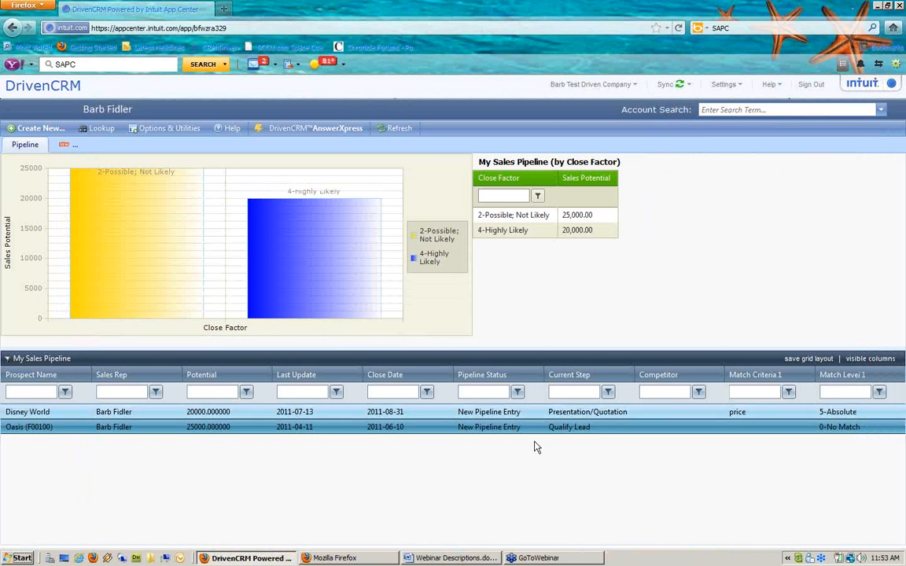
Step: Return to the Data Import Wizard, choose LeadsImport.xls from the Desktop as the upload file, and accept Sales Leads as the import type
{"action": "left_click", "coordinate": [378, 559]}
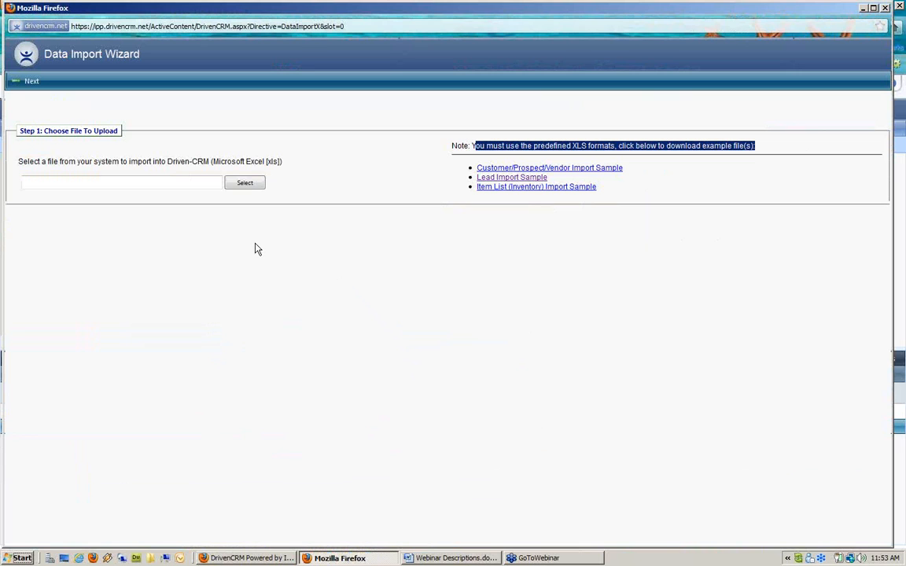
{"action": "left_click_drag", "start_coordinate": [30, 161], "coordinate": [172, 176]}
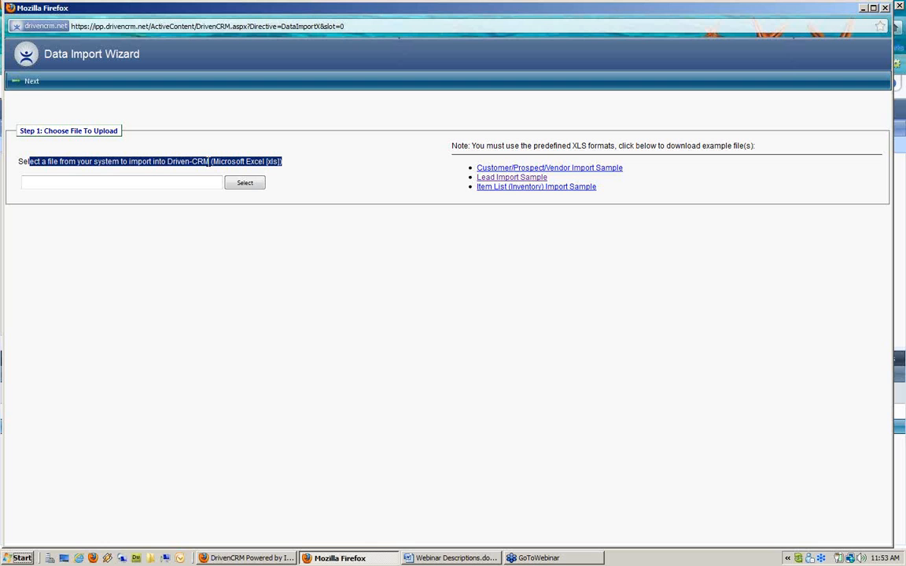
{"action": "left_click", "coordinate": [244, 184]}
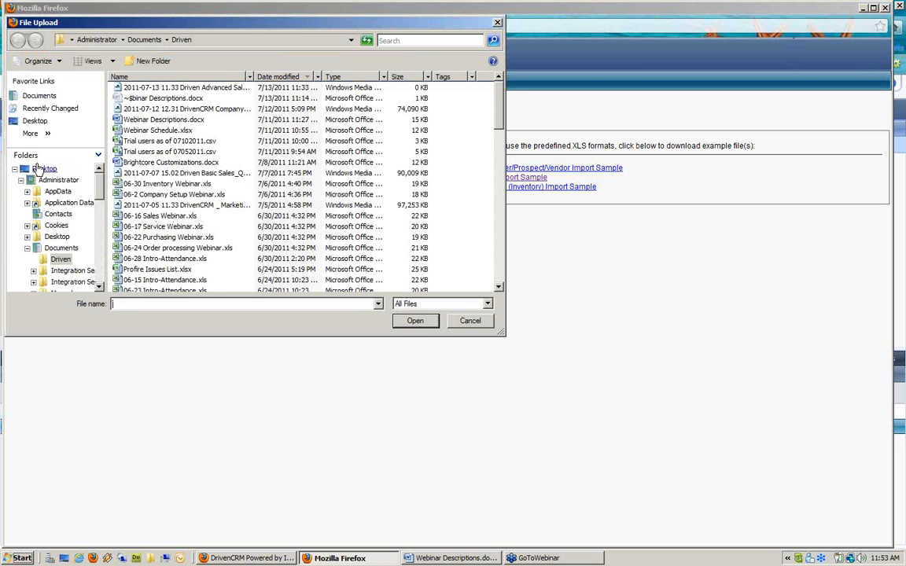
{"action": "left_click", "coordinate": [44, 169]}
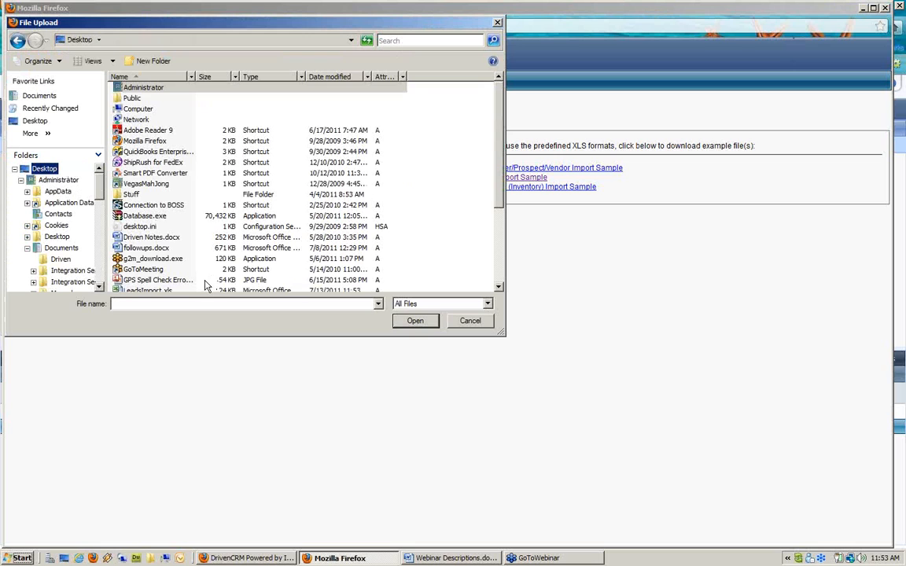
{"action": "left_click", "coordinate": [185, 289]}
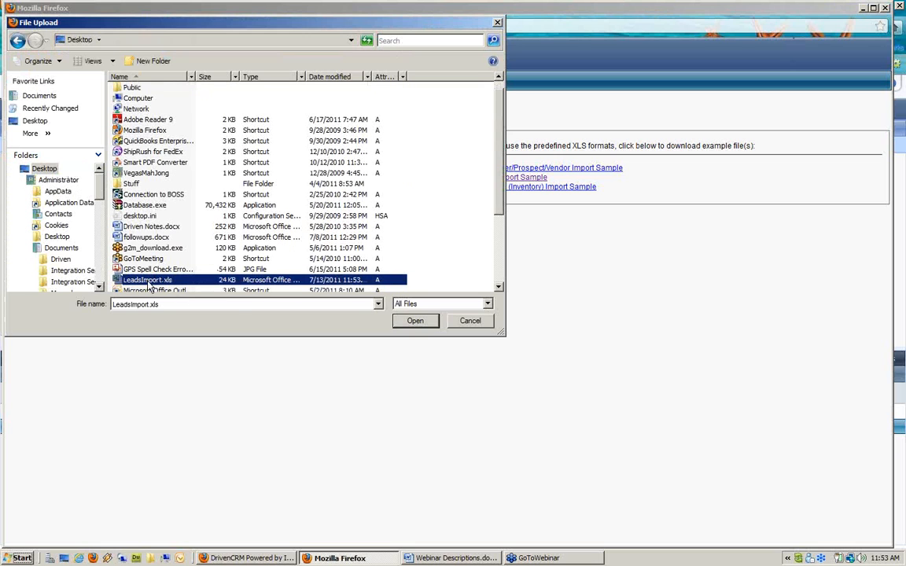
{"action": "left_click", "coordinate": [415, 321]}
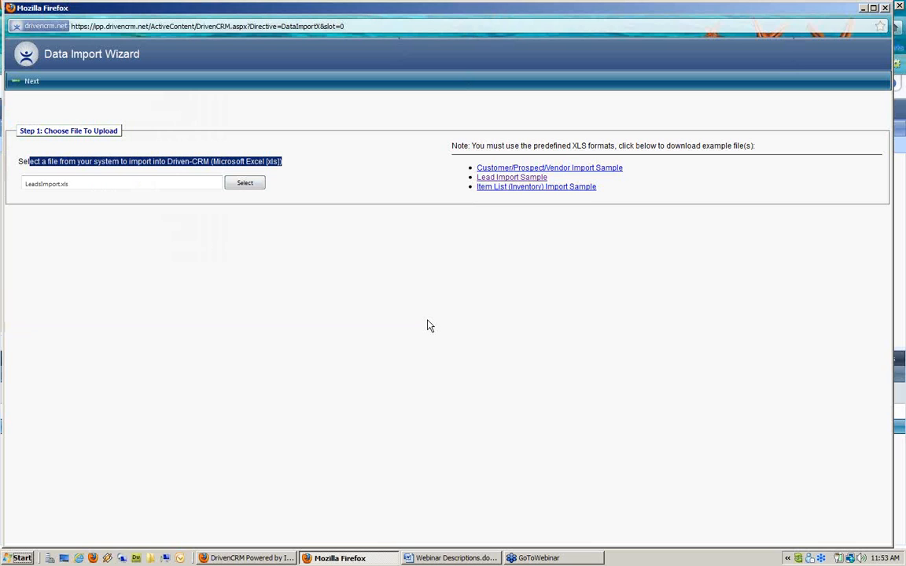
{"action": "left_click", "coordinate": [31, 87]}
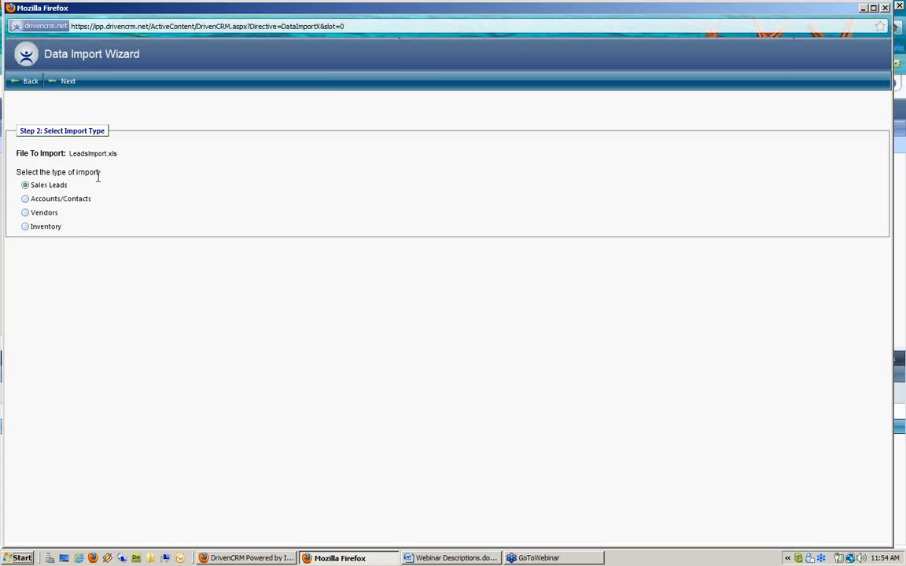
{"action": "left_click", "coordinate": [62, 83]}
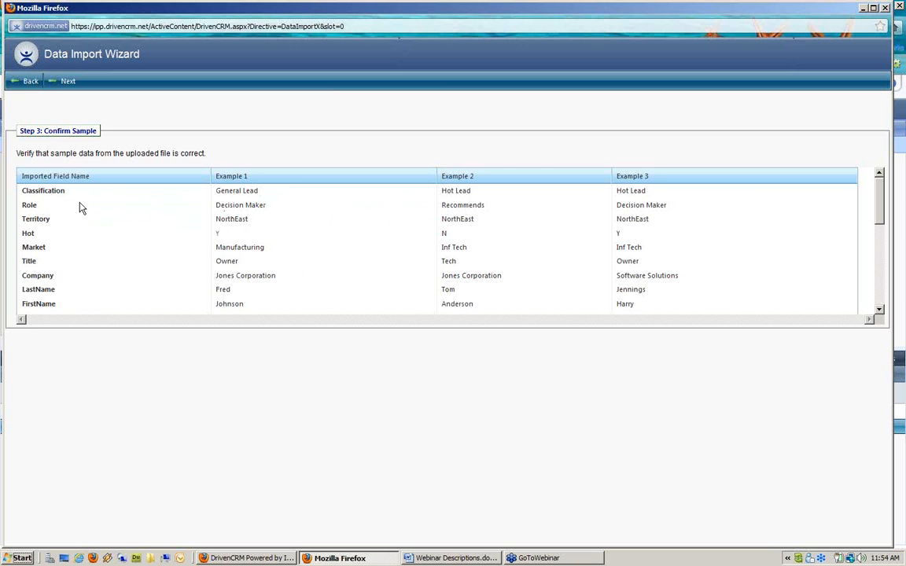
Step: Verify the uploaded sample data for all fields from Classification through Notes and accept the sample
{"action": "scroll", "coordinate": [78, 207], "scroll_direction": "down", "scroll_amount": 5}
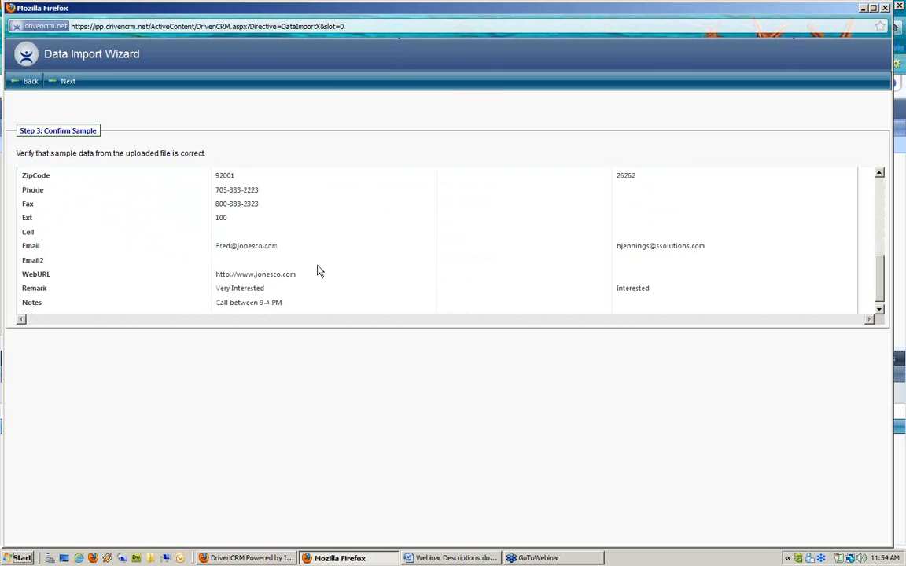
{"action": "scroll", "coordinate": [318, 265], "scroll_direction": "up", "scroll_amount": 5}
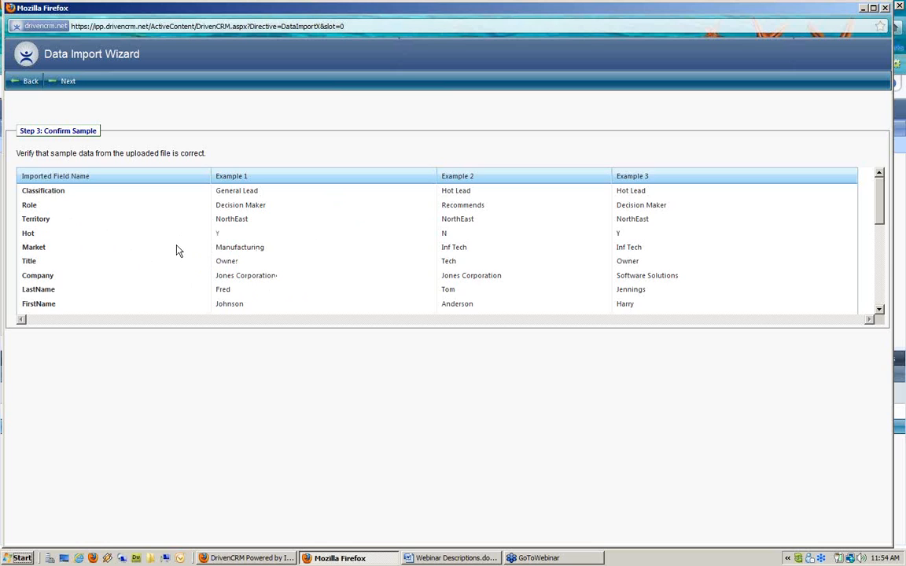
{"action": "scroll", "coordinate": [178, 251], "scroll_direction": "down", "scroll_amount": 1}
{"action": "scroll", "coordinate": [177, 251], "scroll_direction": "down", "scroll_amount": 4}
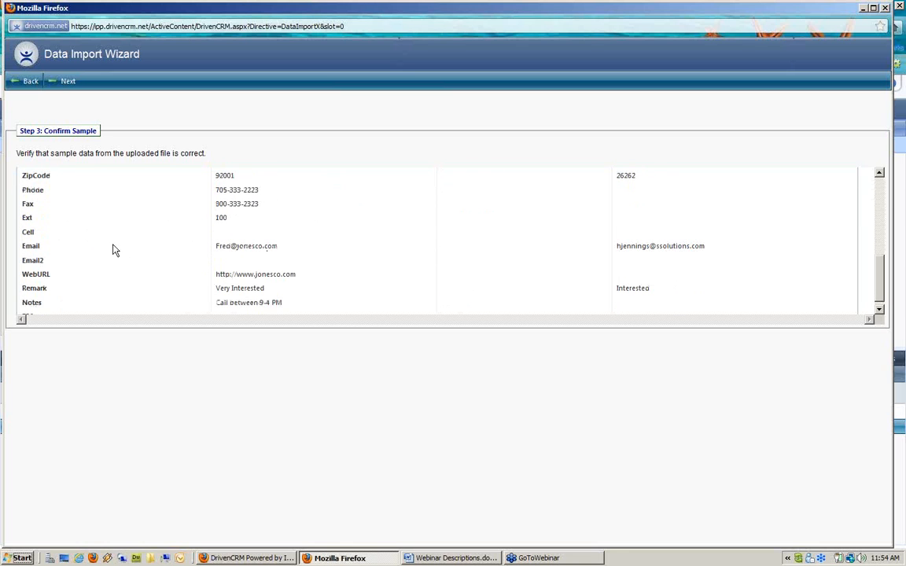
{"action": "scroll", "coordinate": [236, 256], "scroll_direction": "down", "scroll_amount": 1}
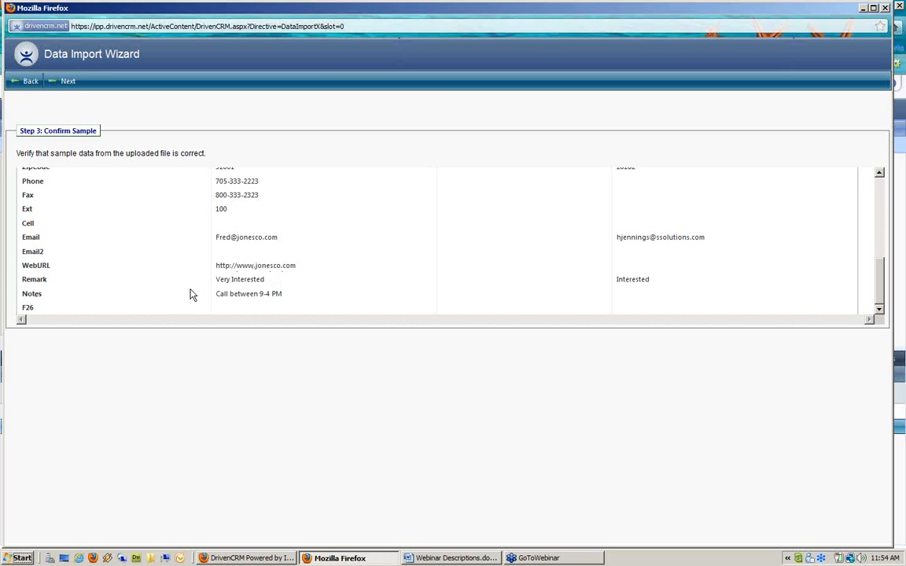
{"action": "scroll", "coordinate": [191, 294], "scroll_direction": "up", "scroll_amount": 8}
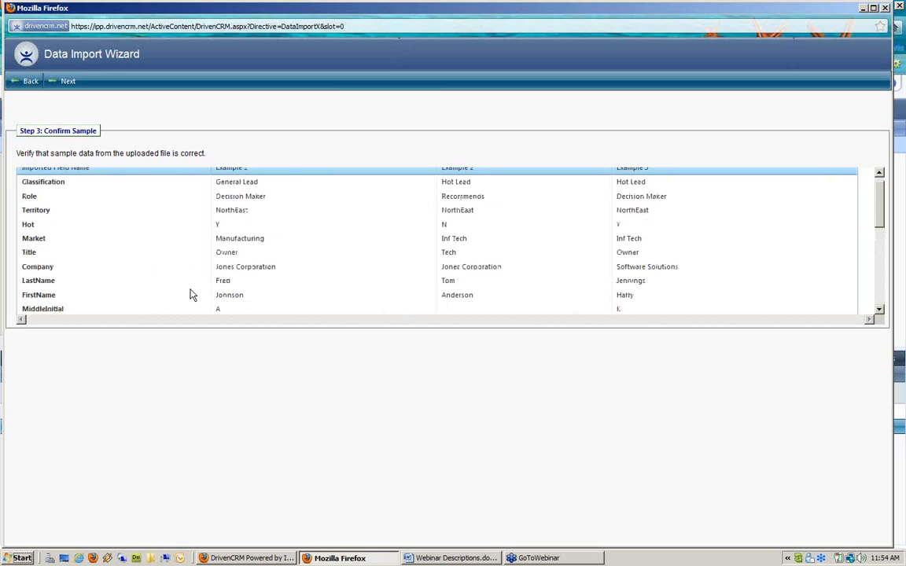
{"action": "left_click", "coordinate": [68, 82]}
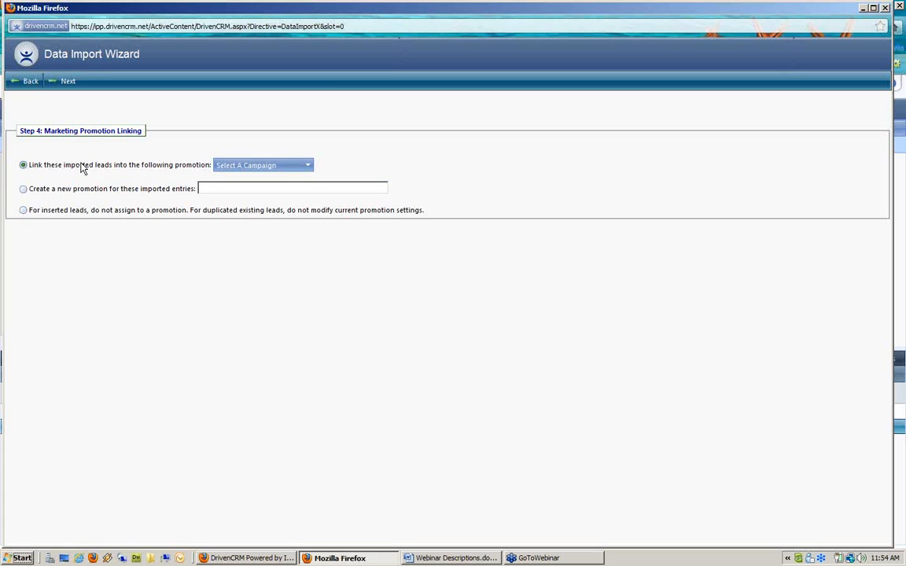
Step: Link the imported leads to the existing Tampa Tradeshow promotion and continue to the duplicate detection settings
{"action": "left_click", "coordinate": [279, 172]}
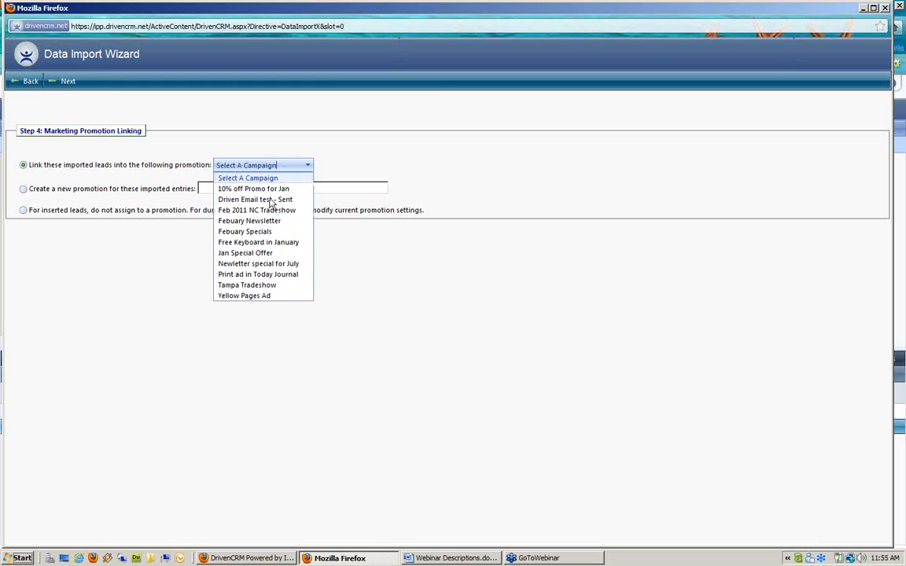
{"action": "left_click", "coordinate": [268, 288]}
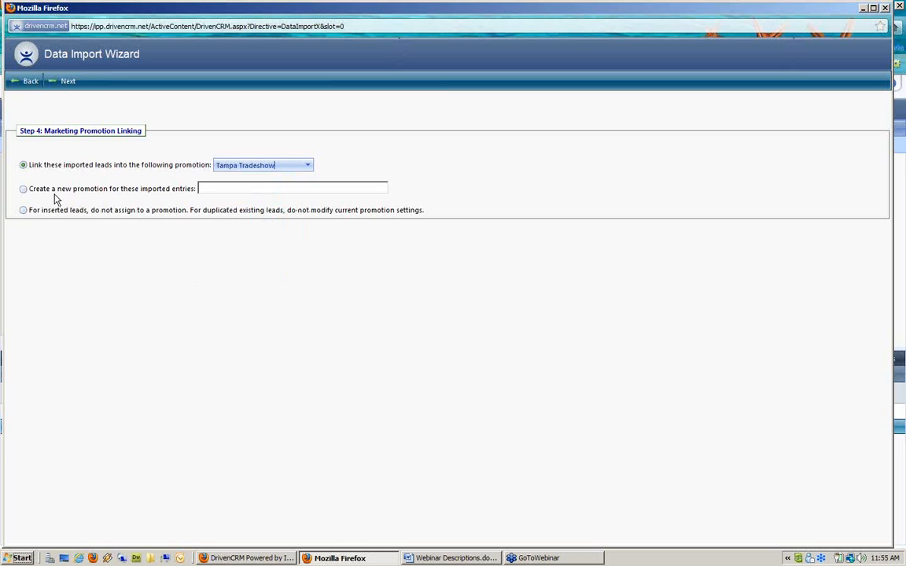
{"action": "double_click", "coordinate": [86, 192]}
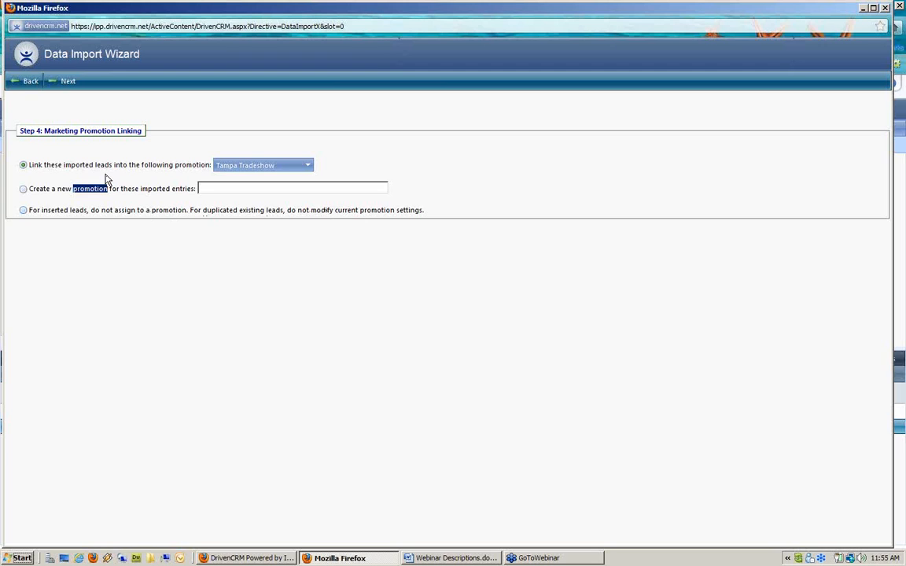
{"action": "left_click", "coordinate": [68, 84]}
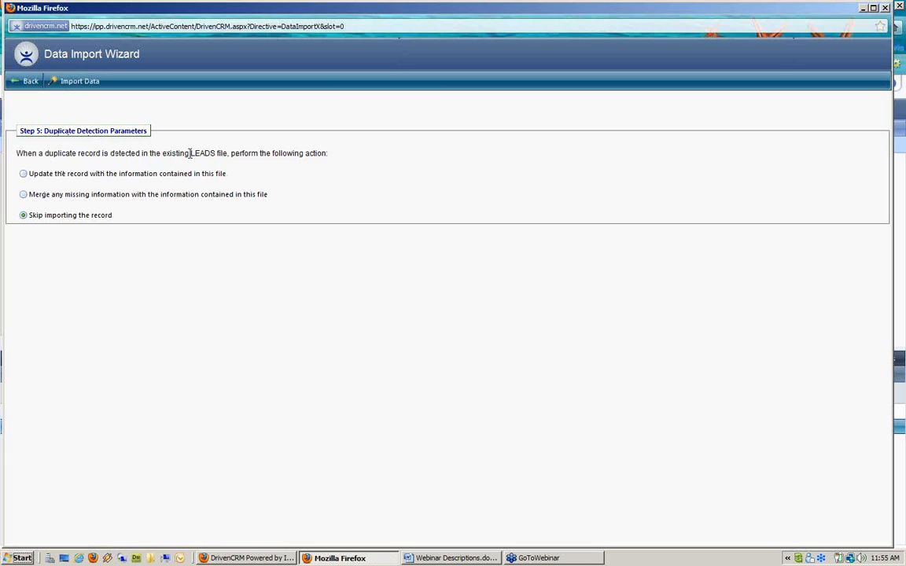
Step: Set duplicates to update the record with the information in this file, import the data, and close the wizard
{"action": "left_click_drag", "start_coordinate": [189, 152], "coordinate": [214, 149]}
{"action": "left_click", "coordinate": [197, 195]}
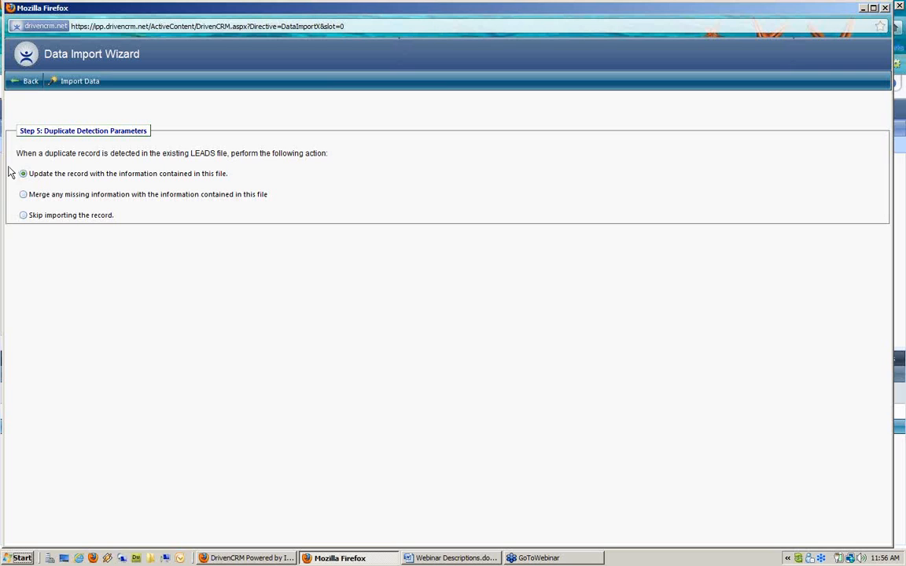
{"action": "left_click", "coordinate": [71, 82]}
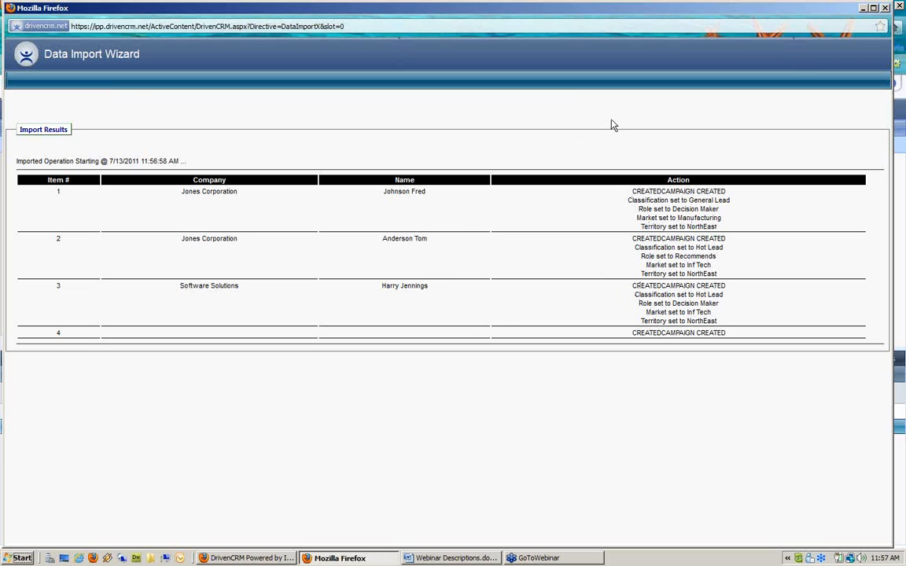
{"action": "left_click", "coordinate": [884, 8]}
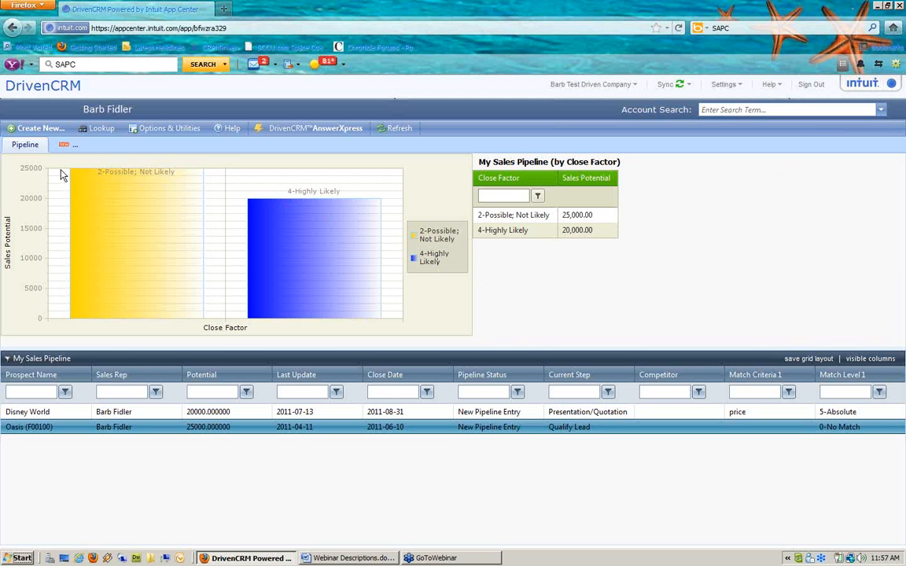
Step: Create a workspace named Leads with the single-panel layout and save it
{"action": "left_click", "coordinate": [65, 146]}
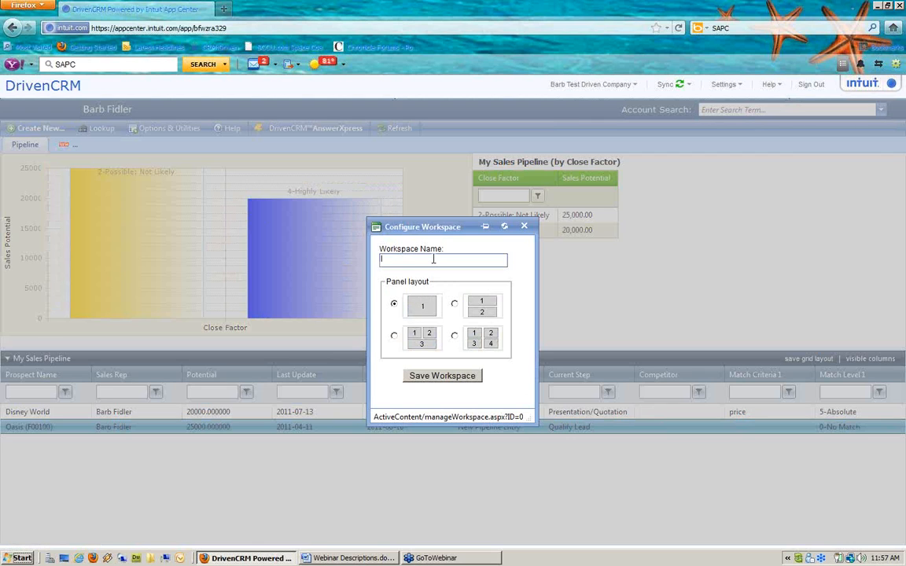
{"action": "left_click", "coordinate": [434, 260]}
{"action": "type", "text": "leads"}
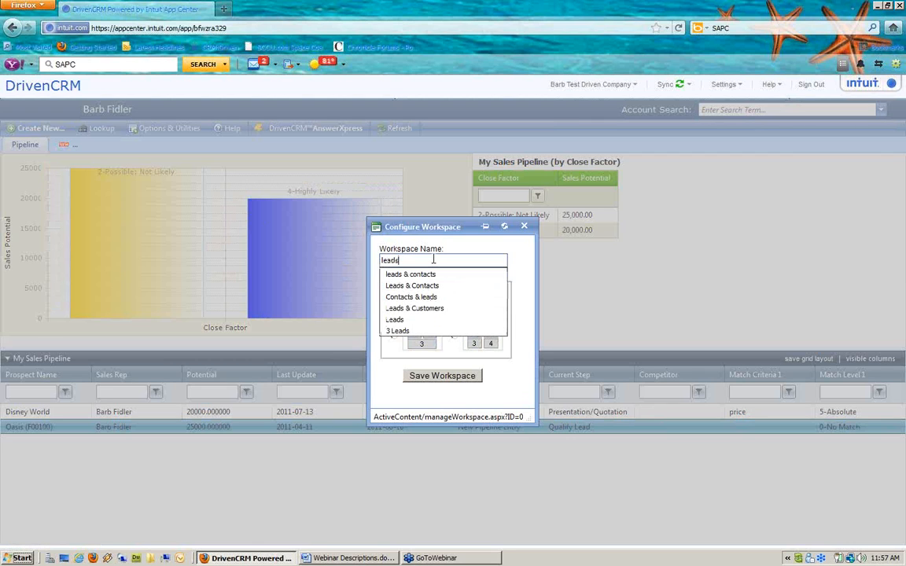
{"action": "left_click", "coordinate": [426, 321]}
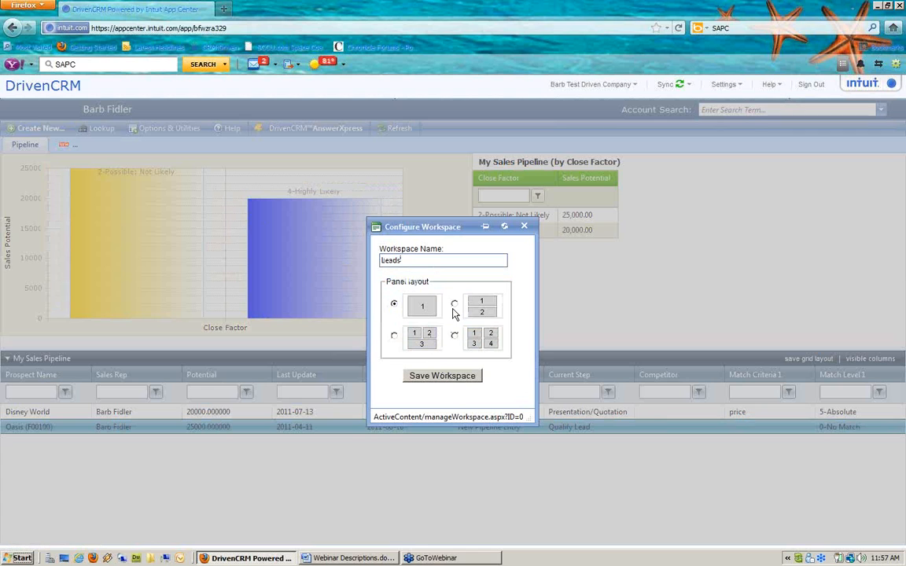
{"action": "left_click", "coordinate": [444, 375]}
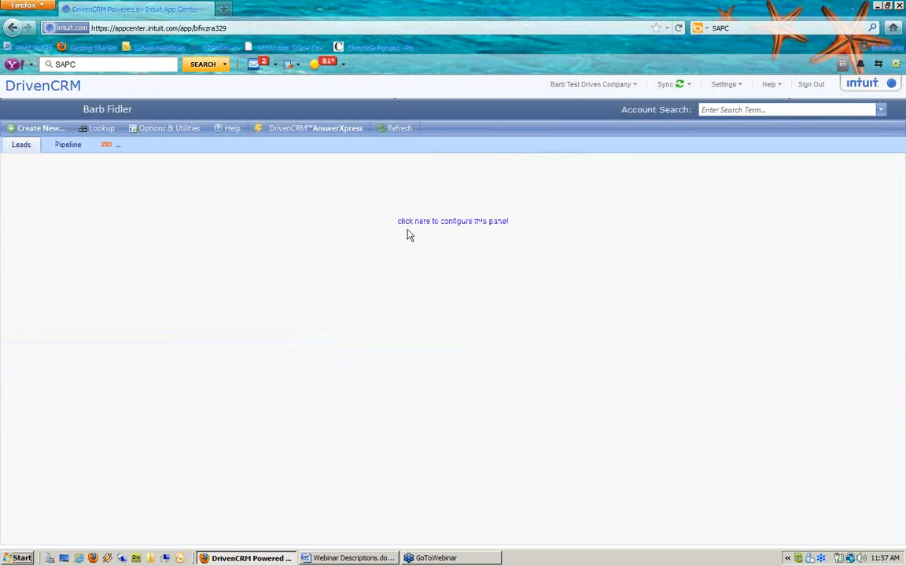
Step: Configure the Leads workspace panel to show Sales Leads (Non-Qualified) from the CRM Contacts and Leads components
{"action": "left_click", "coordinate": [439, 222]}
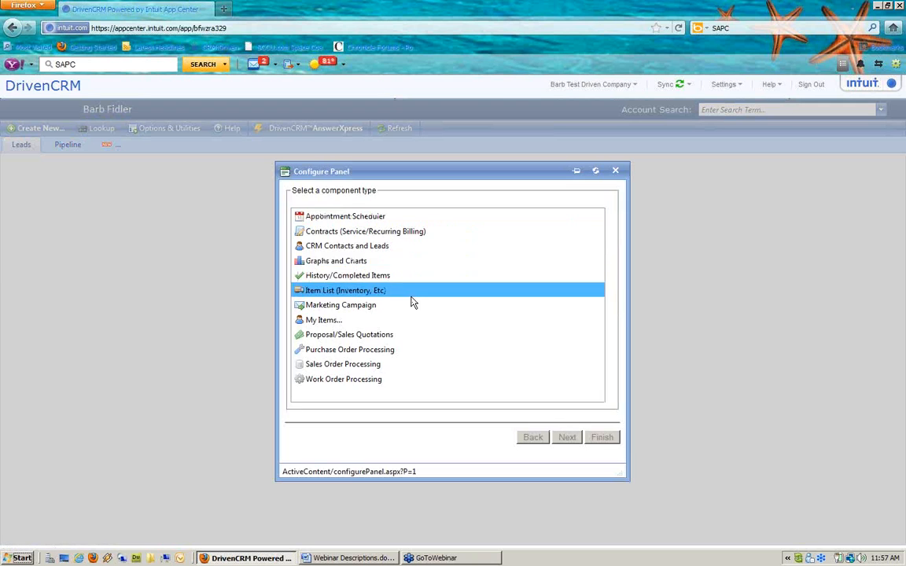
{"action": "left_click", "coordinate": [375, 245]}
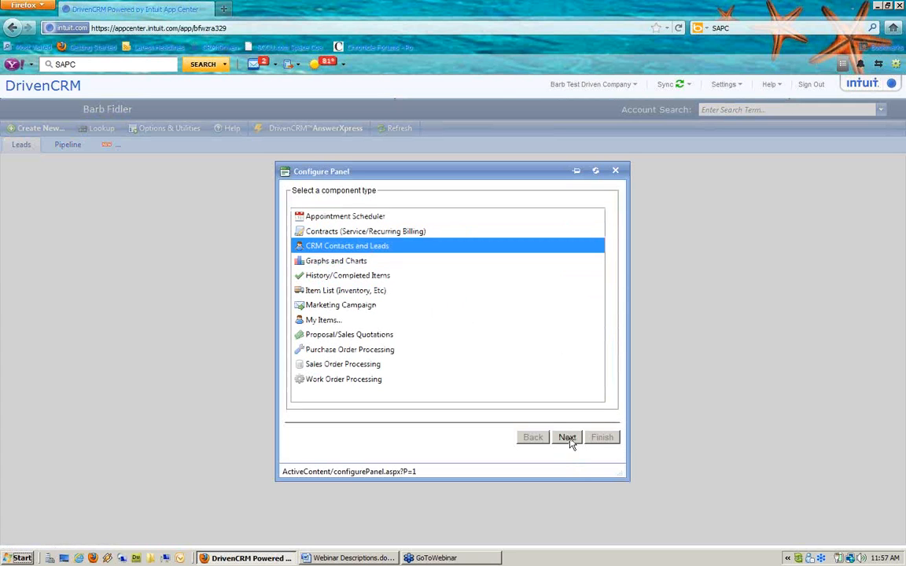
{"action": "left_click", "coordinate": [567, 438]}
{"action": "left_click", "coordinate": [355, 279]}
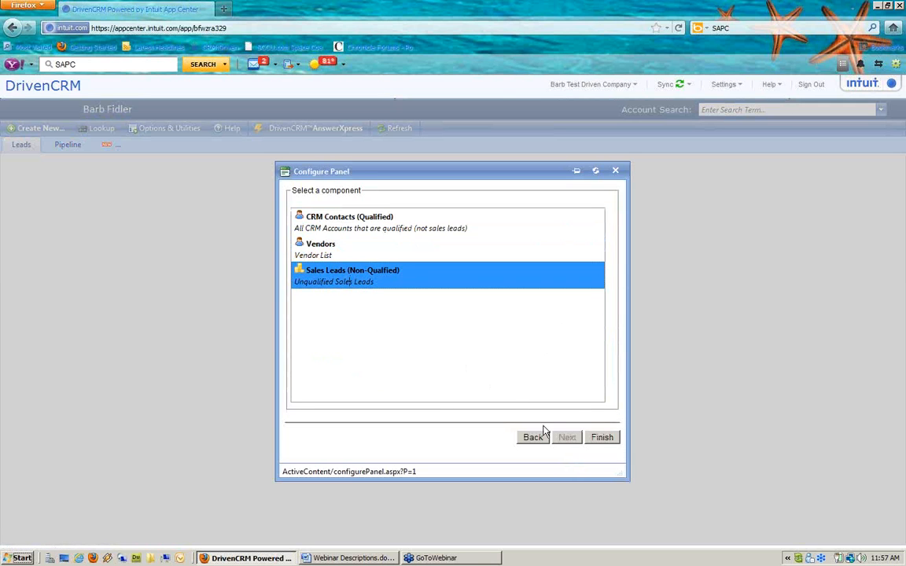
{"action": "left_click", "coordinate": [607, 439]}
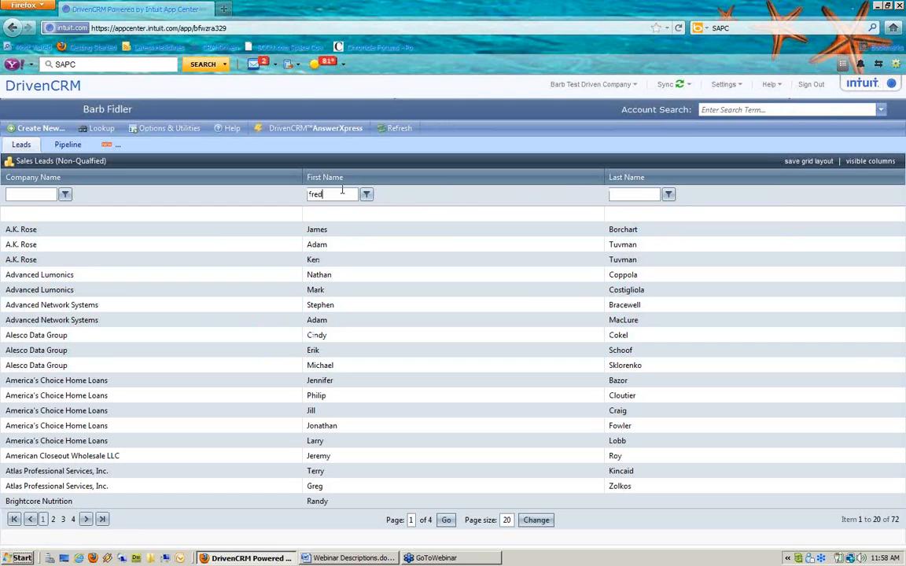
{"action": "key", "text": "Return"}
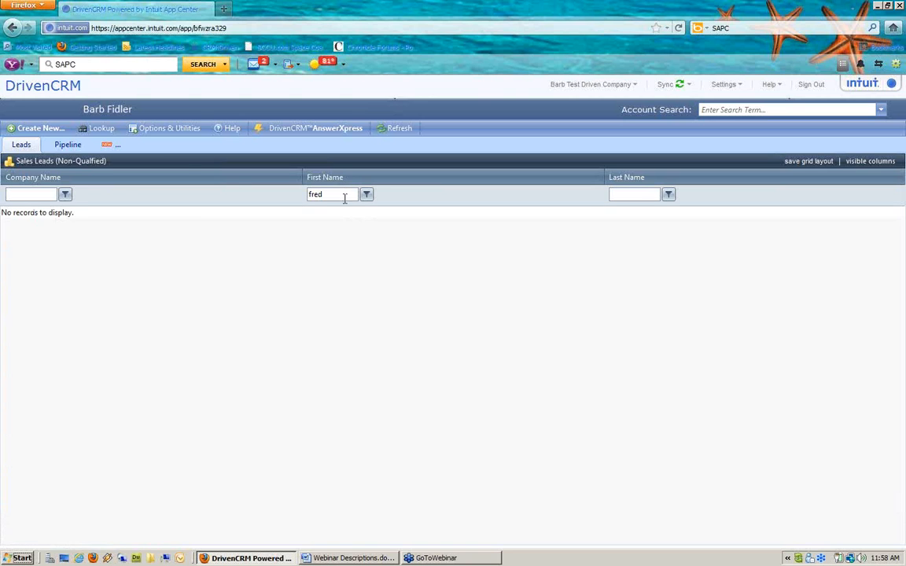
{"action": "left_click_drag", "start_coordinate": [344, 198], "coordinate": [34, 213]}
{"action": "key", "text": "Delete"}
Step: Filter the sales leads by the contact's name in the Last Name column and open the Jones Corporation lead
{"action": "left_click", "coordinate": [615, 196]}
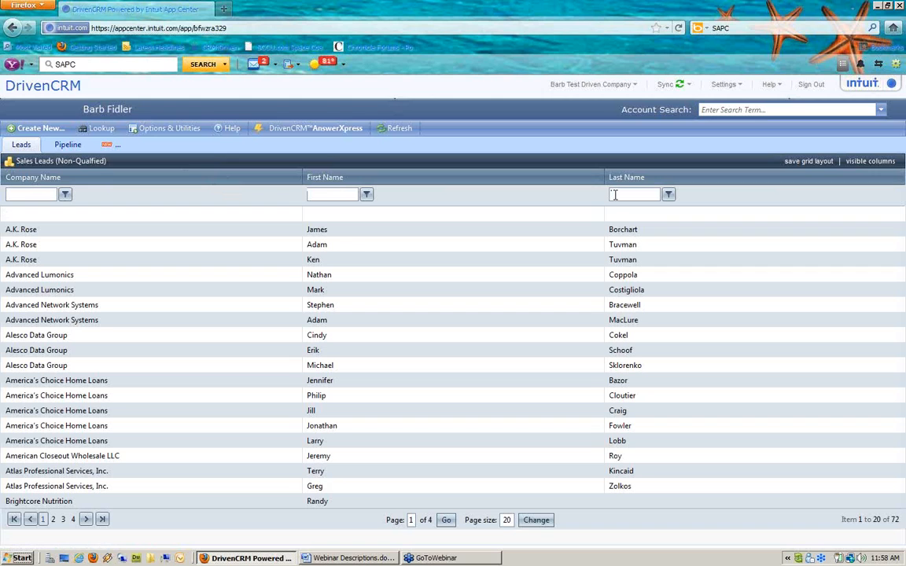
{"action": "type", "text": "fie"}
{"action": "type", "text": "d"}
{"action": "key", "text": "Return"}
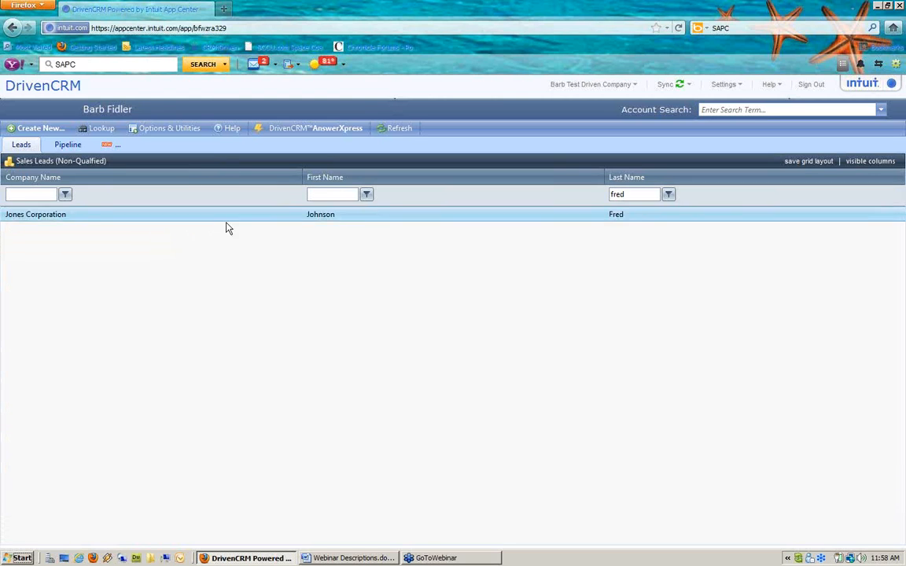
{"action": "double_click", "coordinate": [324, 216]}
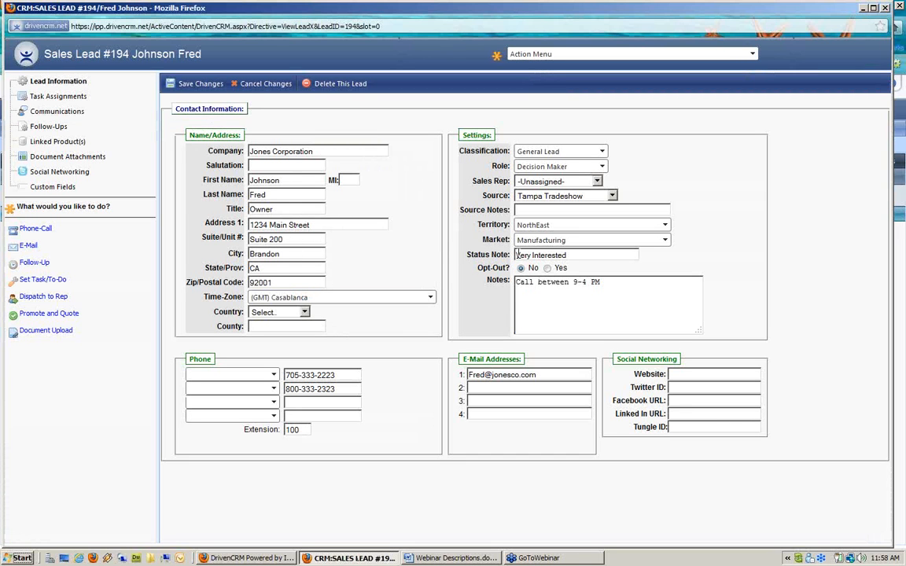
Step: Review the status note, notes, source and sales rep of the Jones Corporation lead, and close the record
{"action": "left_click_drag", "start_coordinate": [469, 256], "coordinate": [505, 252]}
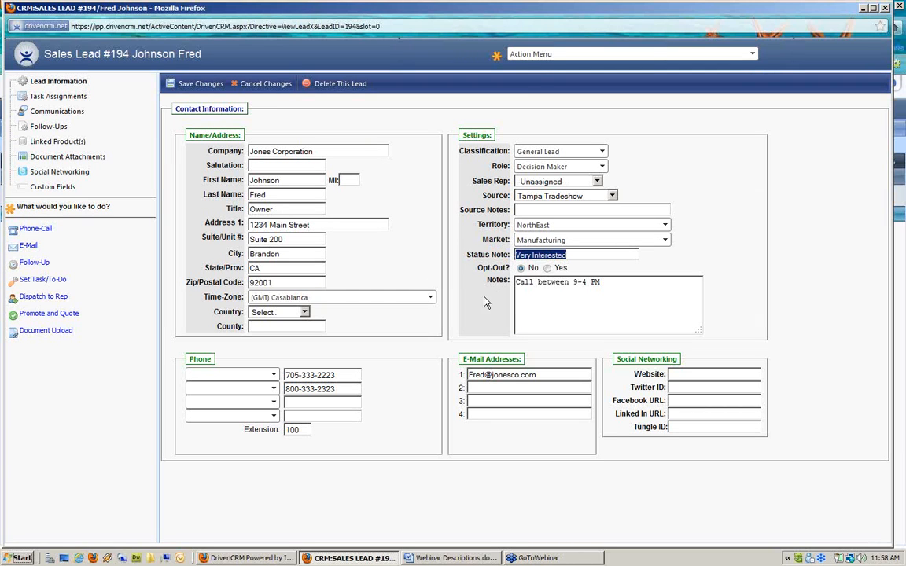
{"action": "left_click", "coordinate": [484, 280]}
{"action": "left_click_drag", "start_coordinate": [600, 282], "coordinate": [472, 276]}
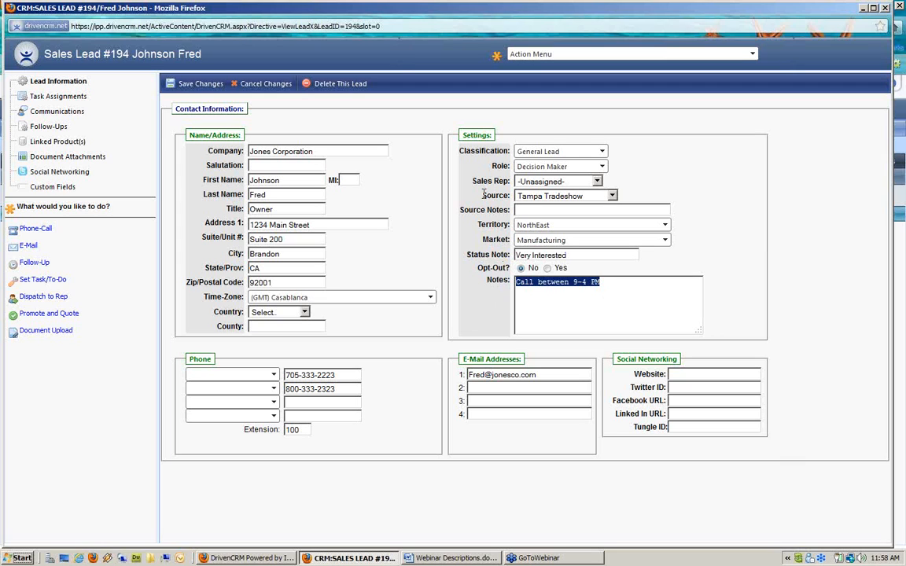
{"action": "left_click_drag", "start_coordinate": [482, 196], "coordinate": [519, 199]}
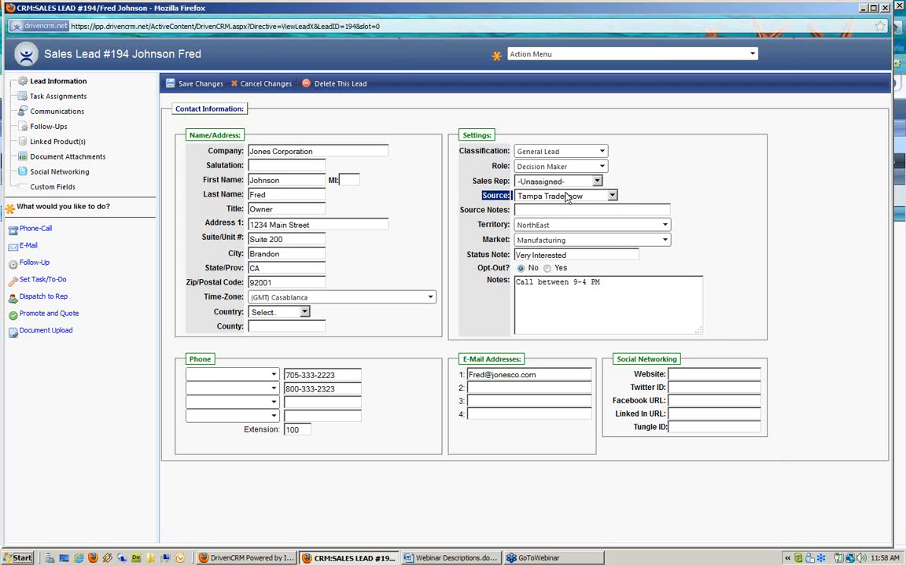
{"action": "left_click_drag", "start_coordinate": [472, 181], "coordinate": [551, 185]}
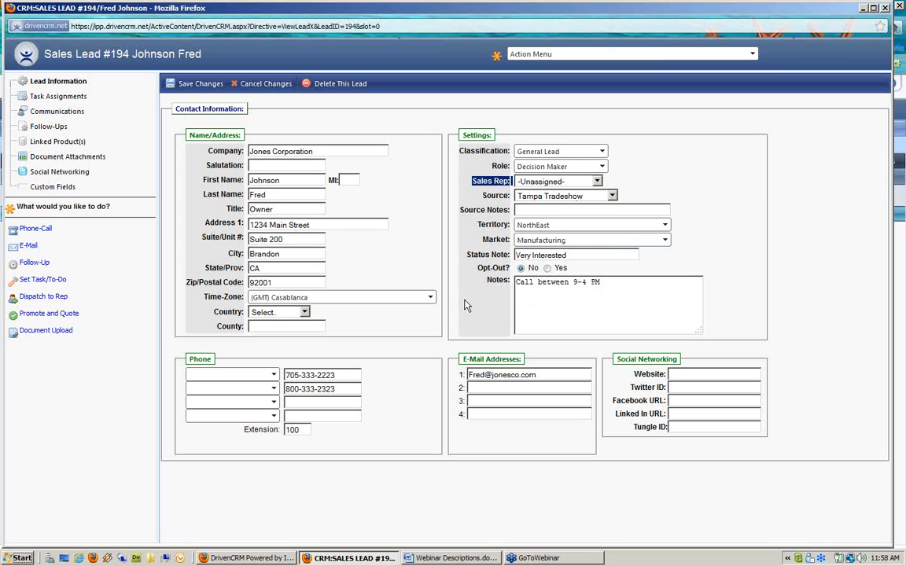
{"action": "left_click", "coordinate": [419, 273]}
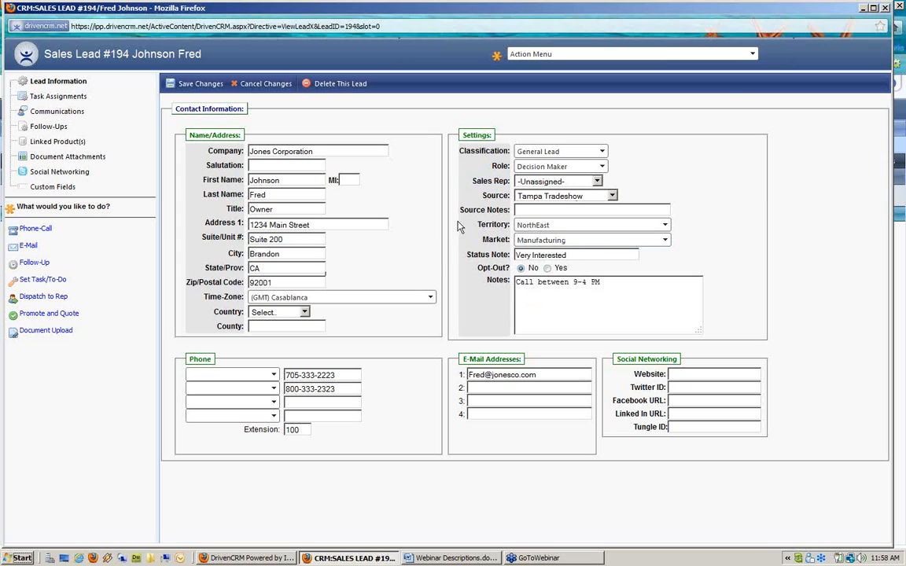
{"action": "left_click", "coordinate": [885, 7]}
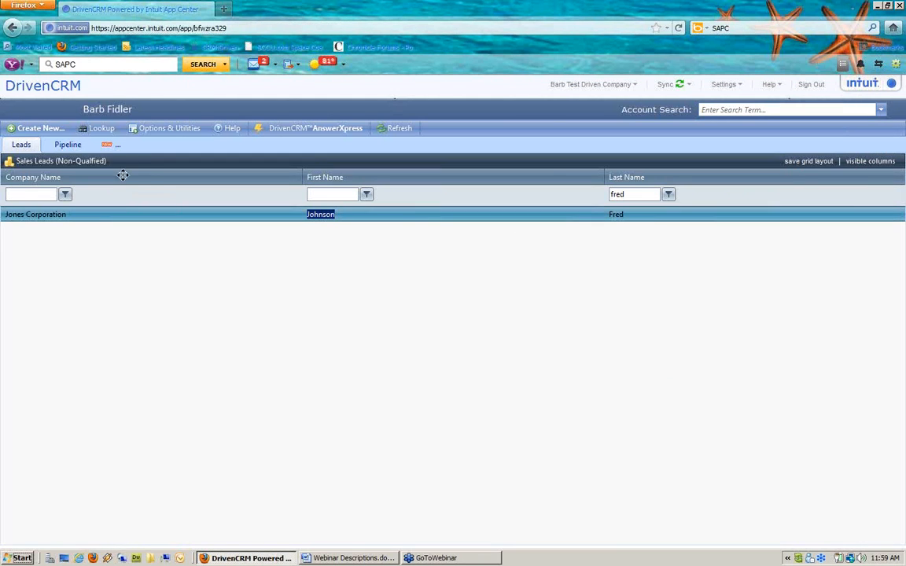
Step: Open the Customer/Prospect/Vendor Import Sample from the Data Import Wizard
{"action": "left_click", "coordinate": [37, 126]}
{"action": "left_click", "coordinate": [169, 127]}
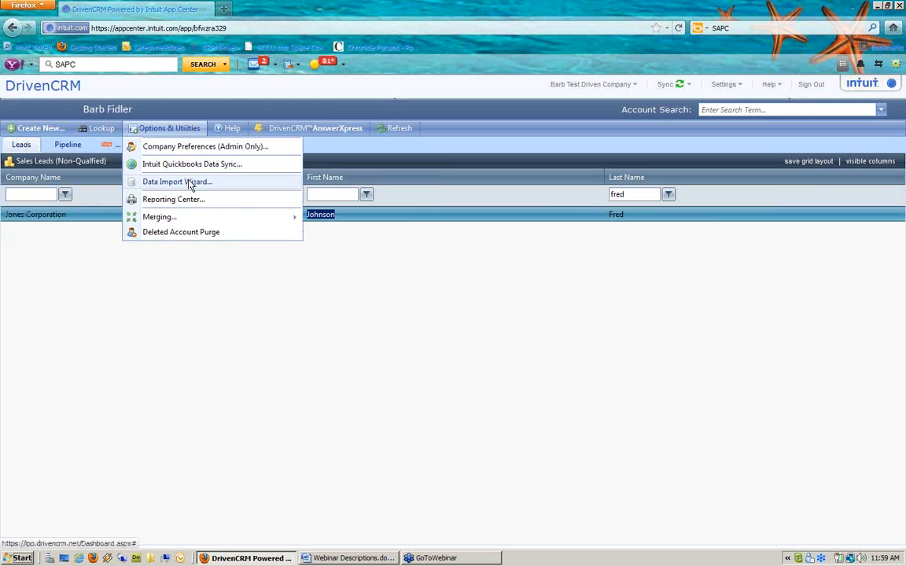
{"action": "left_click", "coordinate": [190, 185]}
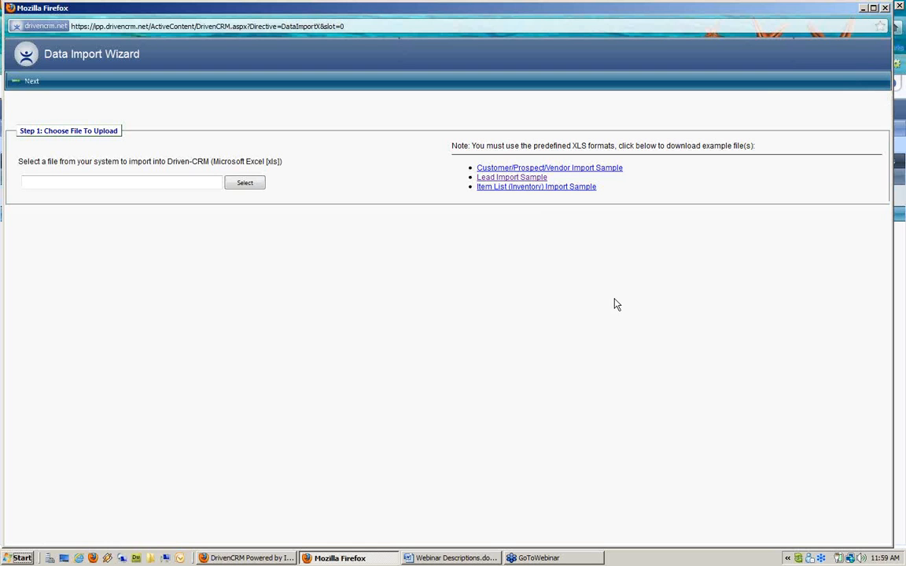
{"action": "left_click", "coordinate": [497, 168]}
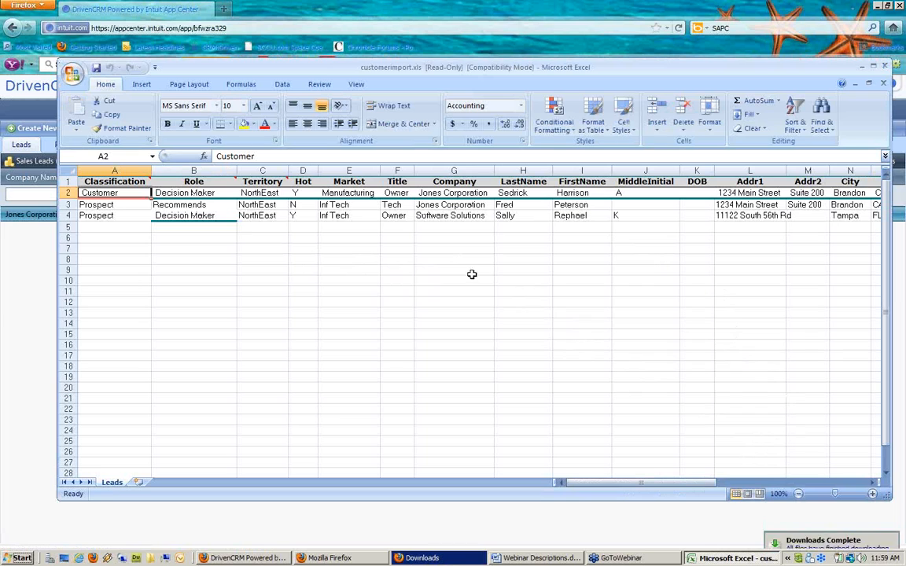
Step: Look through the customer import sample's columns from Classification to Notes, and close the workbook
{"action": "left_click", "coordinate": [827, 482]}
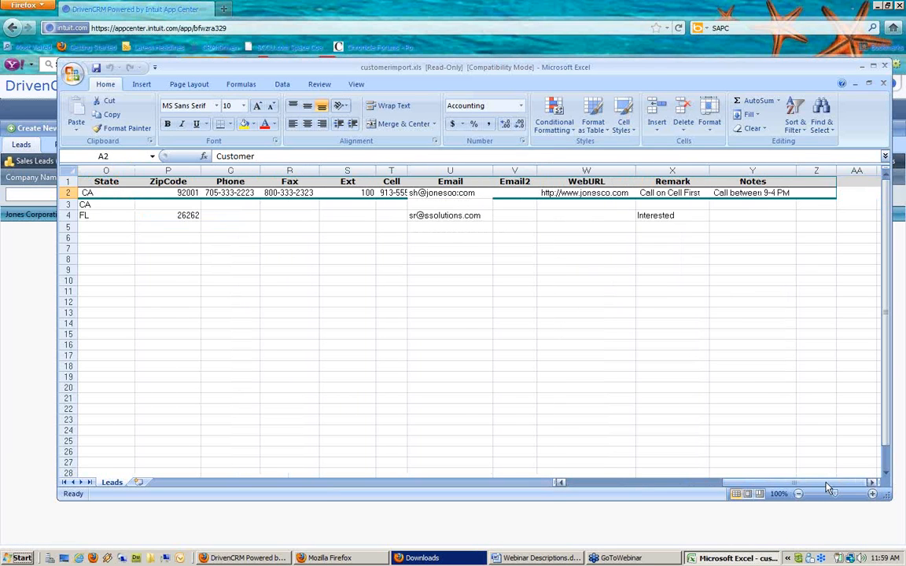
{"action": "left_click_drag", "start_coordinate": [825, 483], "coordinate": [662, 483]}
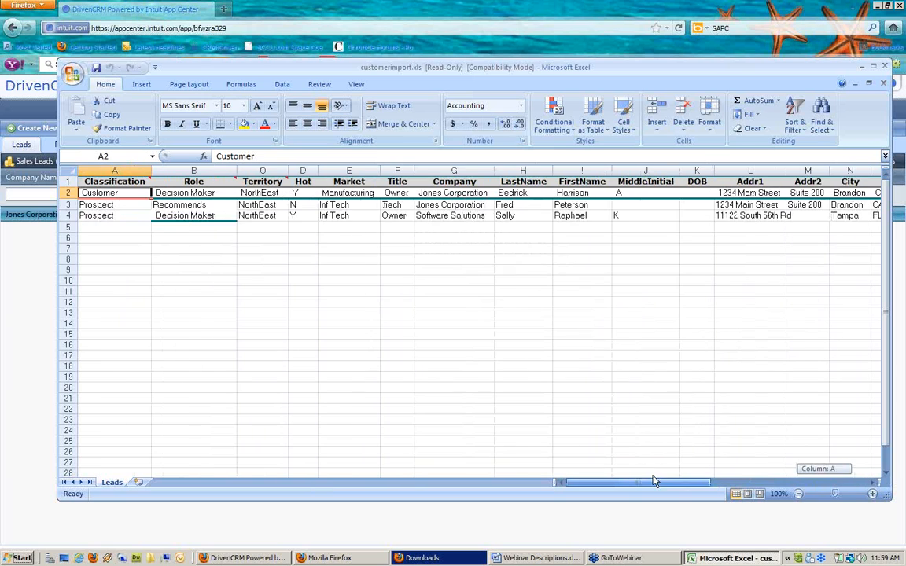
{"action": "left_click", "coordinate": [885, 66]}
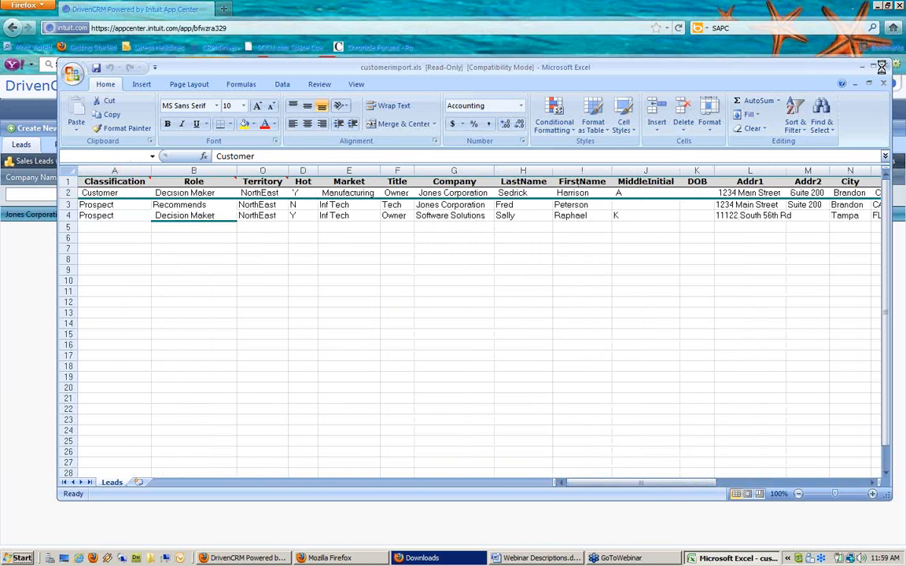
Step: Clear the browser's download list, and close the Data Import Wizard and the Downloads window
{"action": "left_click", "coordinate": [396, 238]}
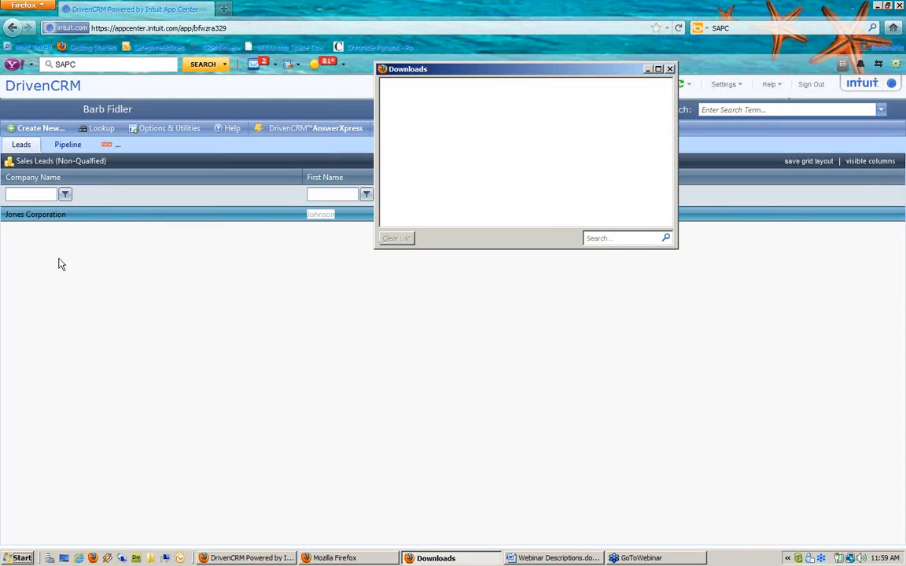
{"action": "left_click", "coordinate": [373, 558]}
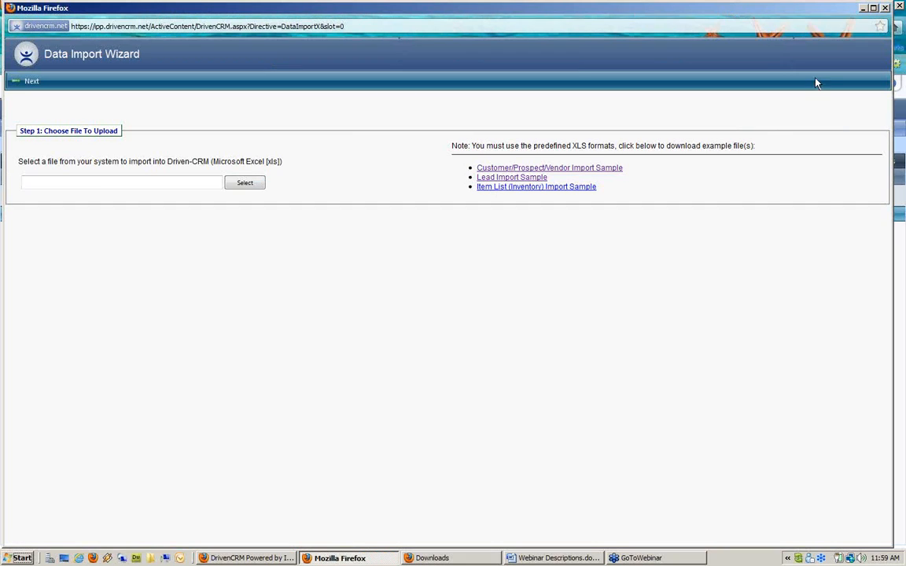
{"action": "left_click", "coordinate": [886, 8]}
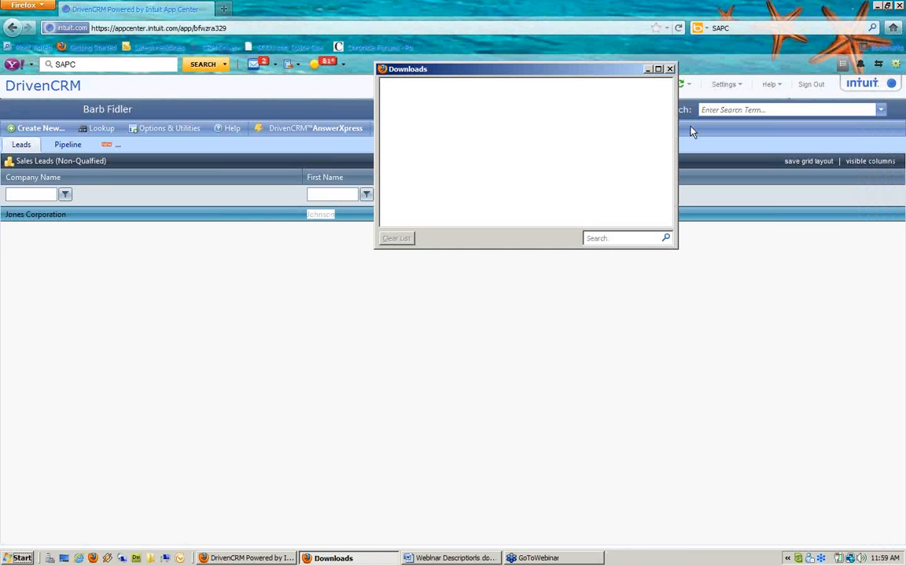
{"action": "left_click", "coordinate": [670, 69]}
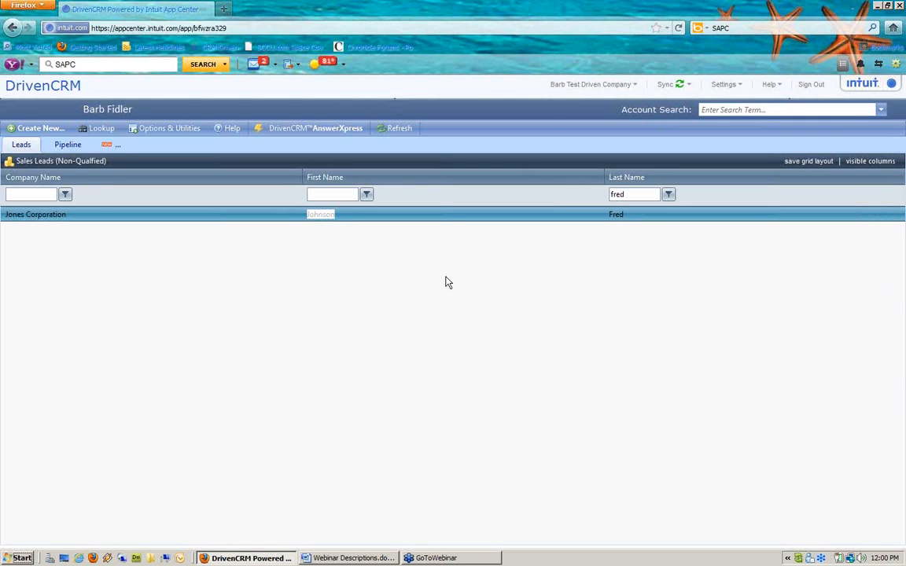
Step: Create a workspace named "quotes & orders" with the layout of two stacked panels and save it
{"action": "left_click", "coordinate": [110, 147]}
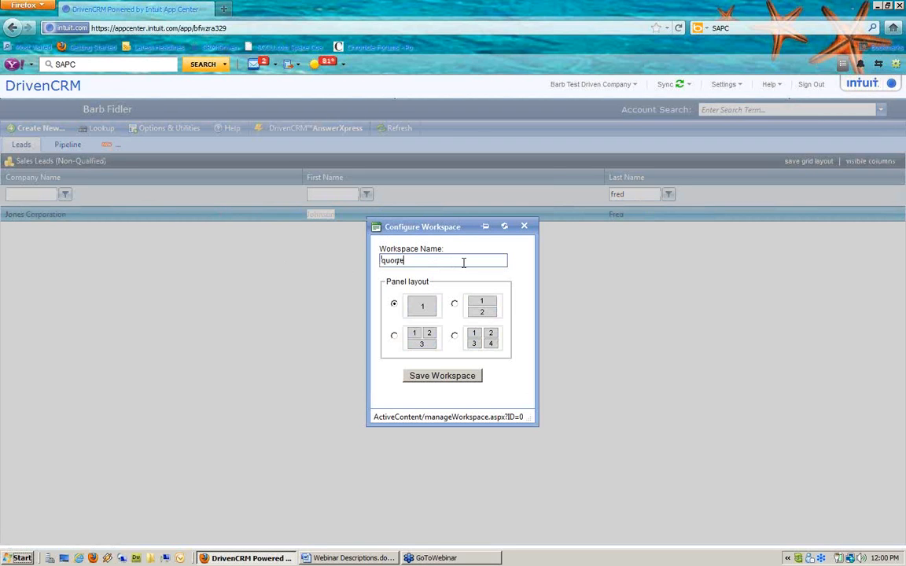
{"action": "type", "text": "es & orders"}
{"action": "left_click", "coordinate": [454, 306]}
{"action": "left_click", "coordinate": [468, 376]}
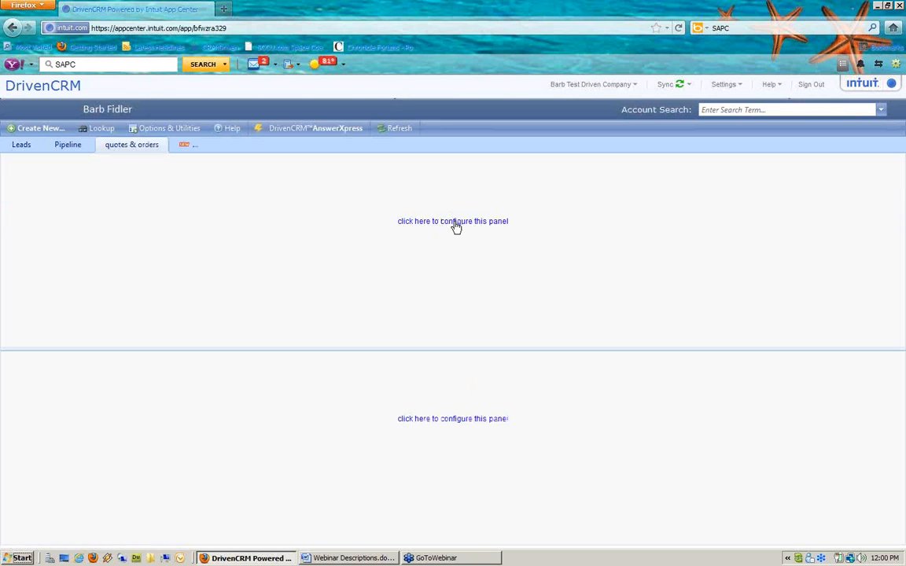
Step: Configure the upper panel of the quotes & orders workspace to show Active Proposals from Proposal/Sales Quotations
{"action": "left_click", "coordinate": [455, 223]}
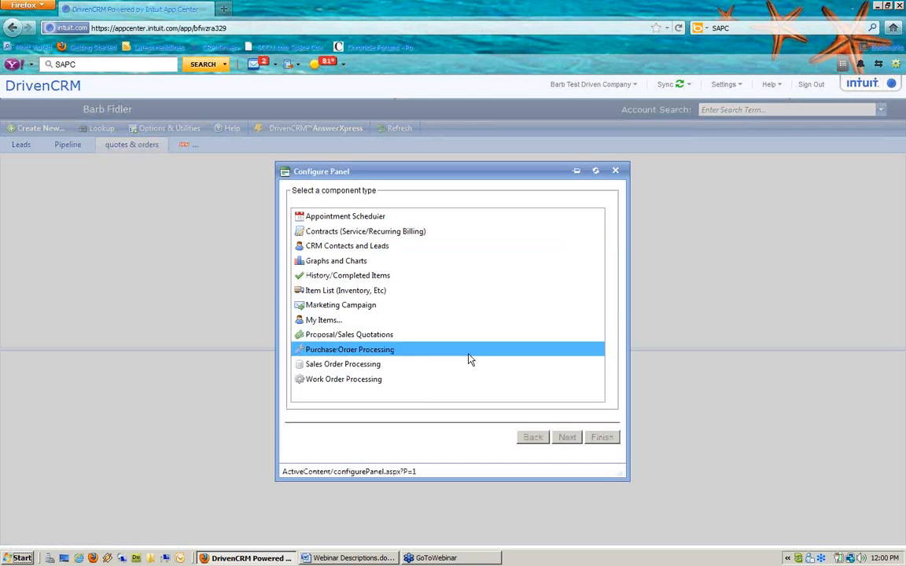
{"action": "left_click", "coordinate": [350, 335]}
{"action": "left_click", "coordinate": [567, 437]}
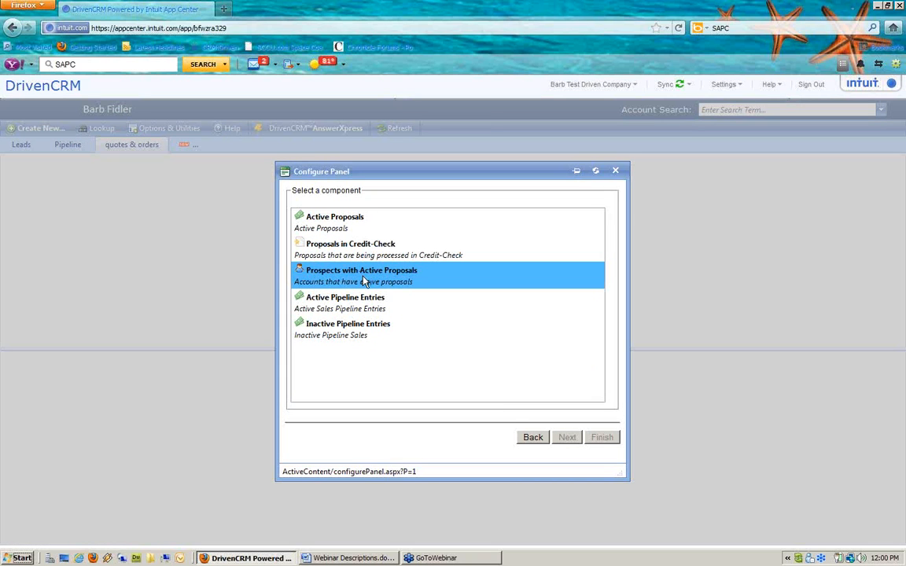
{"action": "left_click", "coordinate": [371, 228]}
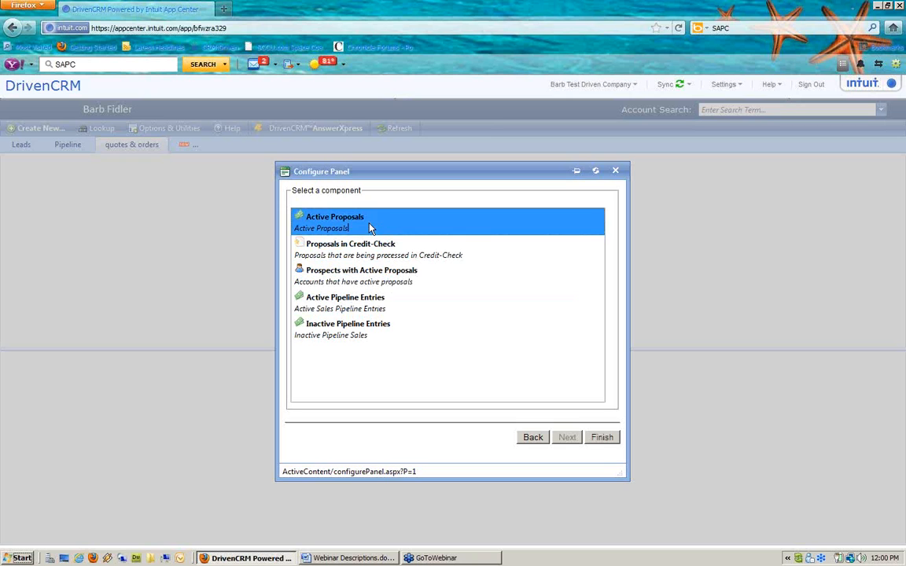
{"action": "left_click", "coordinate": [602, 438]}
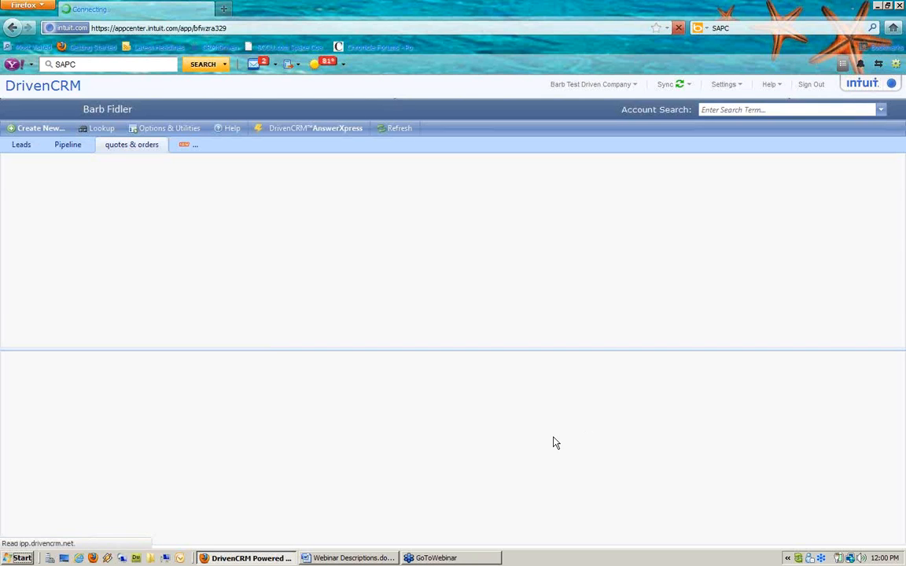
Step: Configure the lower panel of the quotes & orders workspace to show Active Sales-Orders from Sales Order Processing
{"action": "left_click", "coordinate": [500, 421]}
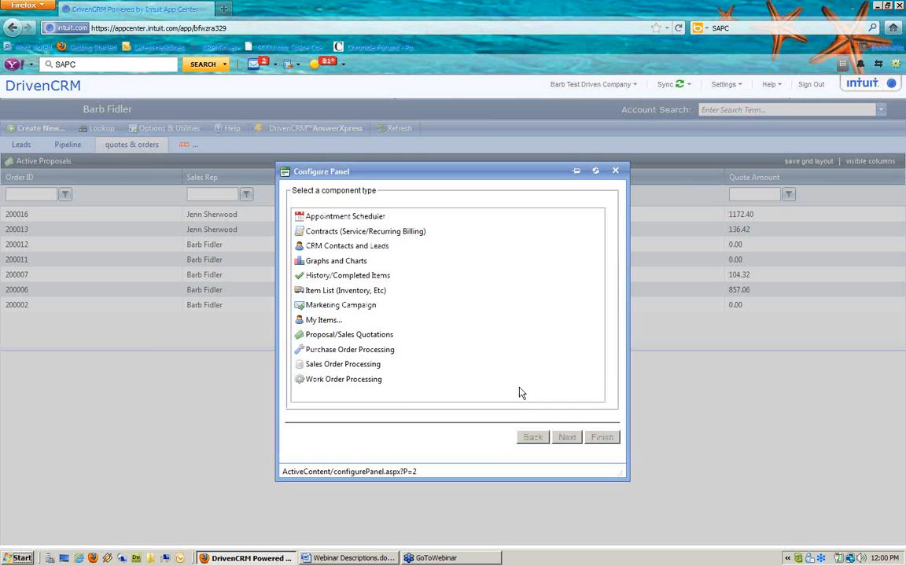
{"action": "left_click", "coordinate": [403, 366]}
{"action": "left_click", "coordinate": [567, 438]}
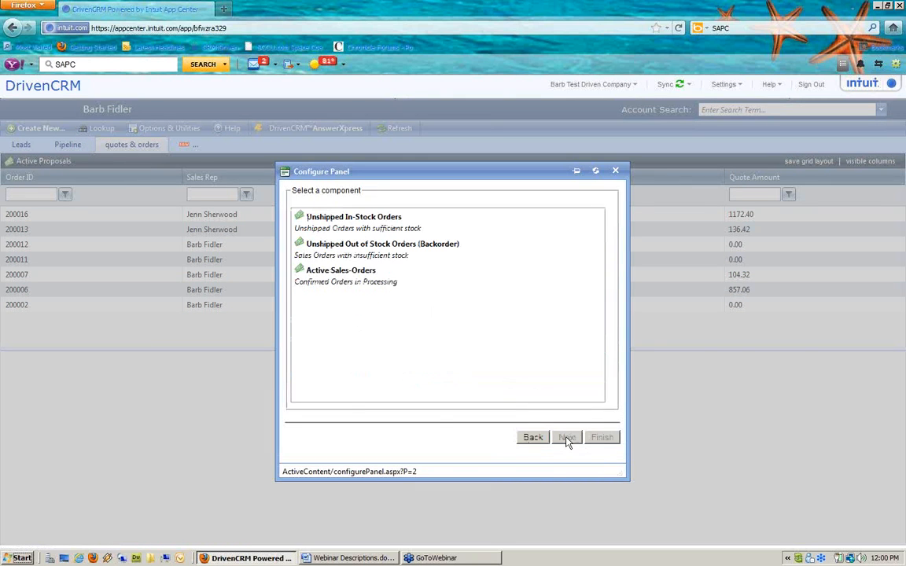
{"action": "left_click", "coordinate": [339, 279]}
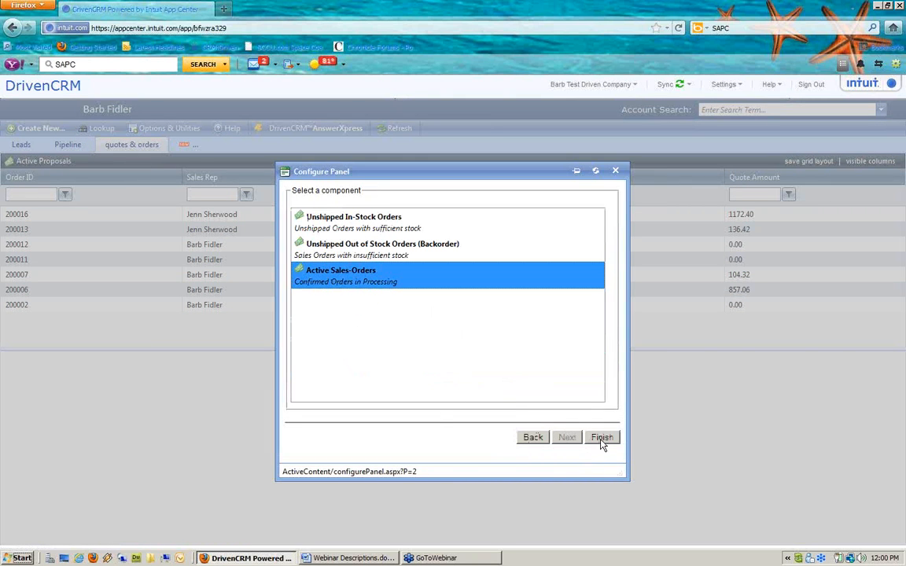
{"action": "left_click", "coordinate": [601, 438]}
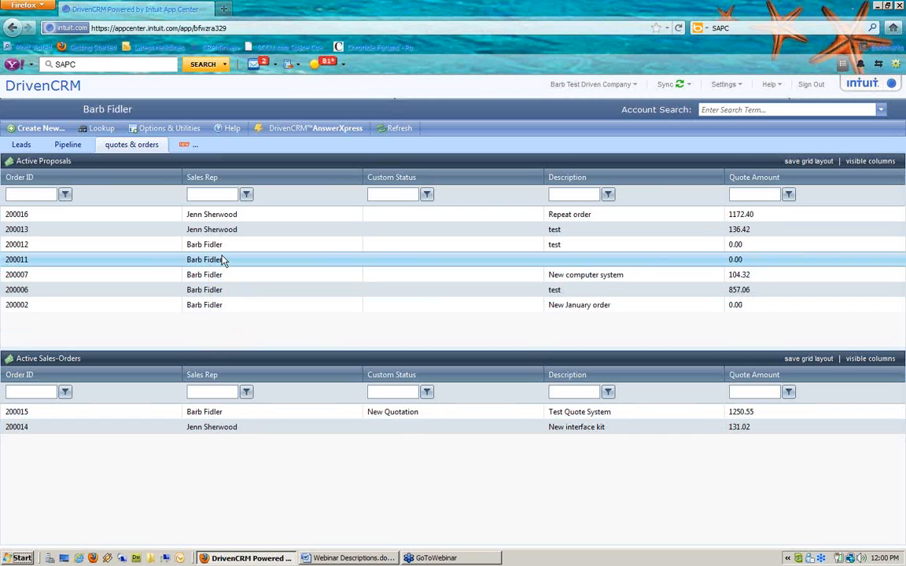
Step: Open the "Repeat order" proposal and review its ship date, pipeline choices, custom status, description and status notes
{"action": "double_click", "coordinate": [228, 217]}
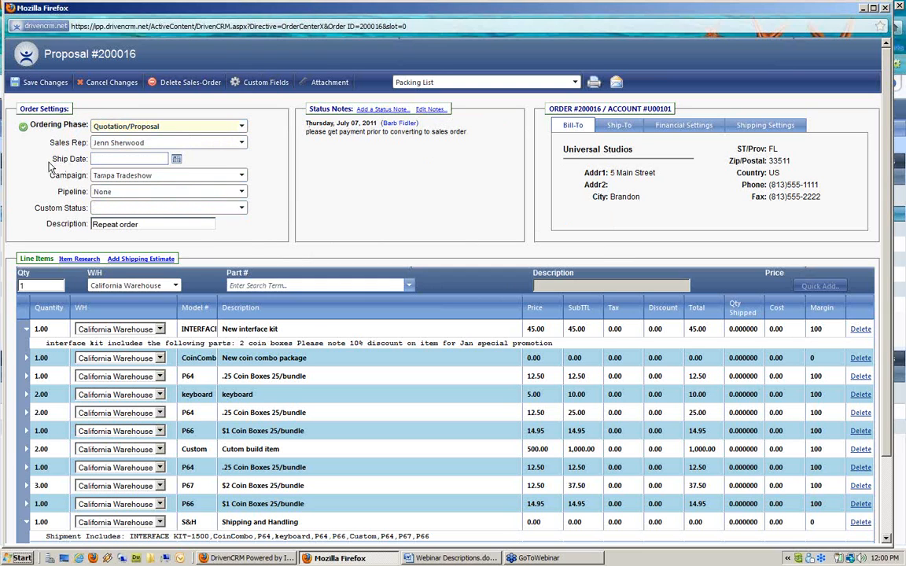
{"action": "left_click_drag", "start_coordinate": [54, 159], "coordinate": [98, 158]}
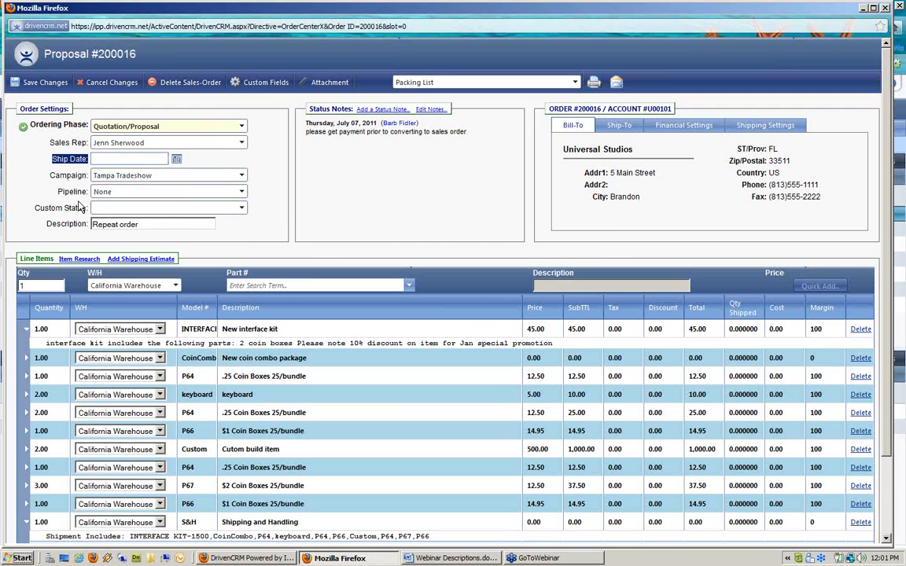
{"action": "left_click_drag", "start_coordinate": [58, 191], "coordinate": [78, 186]}
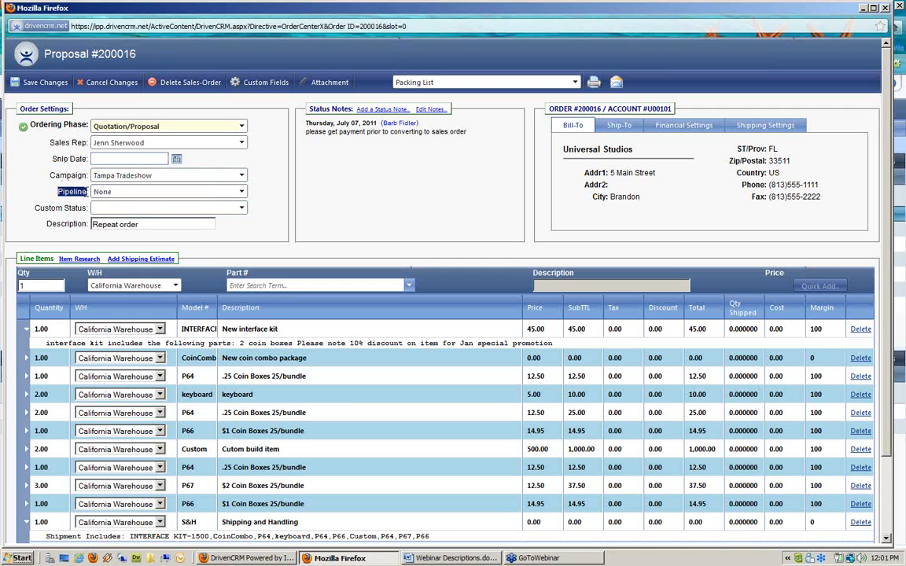
{"action": "left_click", "coordinate": [157, 192]}
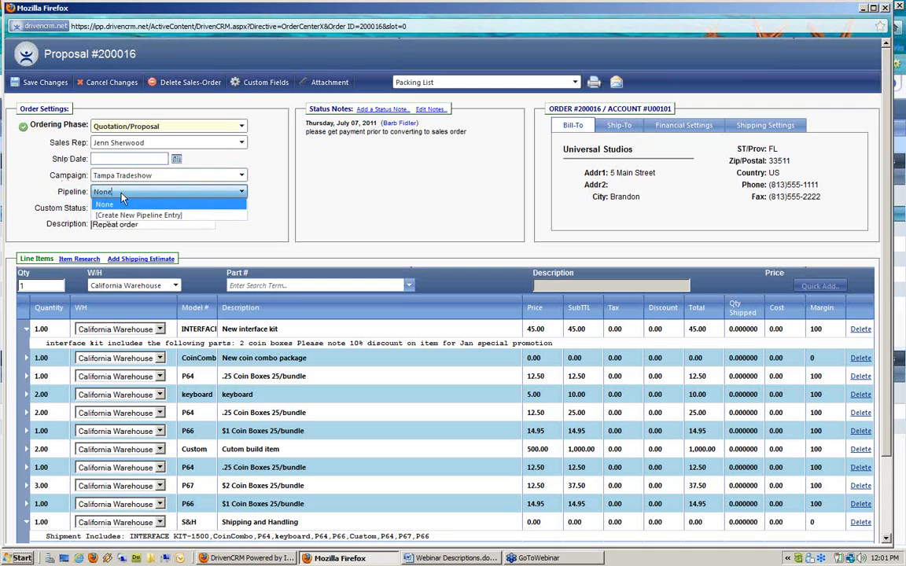
{"action": "left_click", "coordinate": [76, 188]}
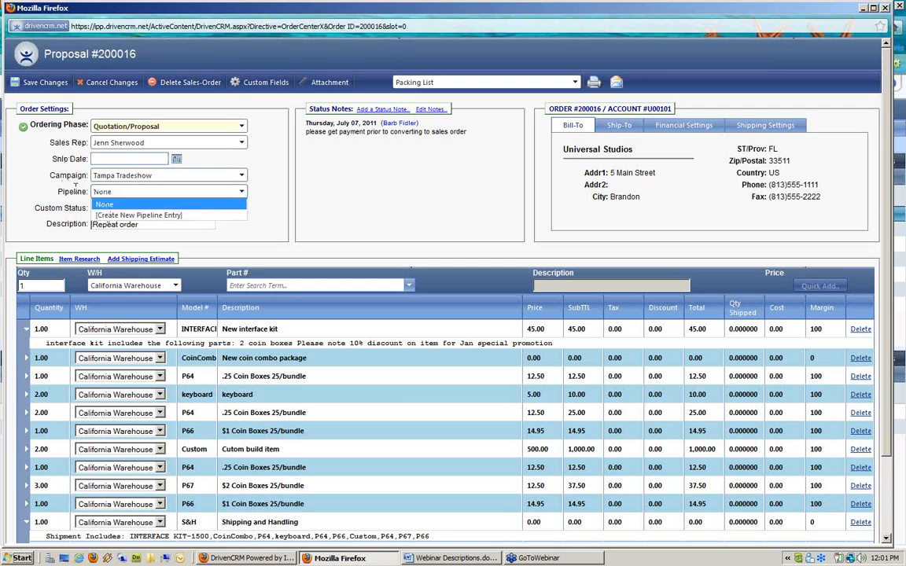
{"action": "left_click_drag", "start_coordinate": [35, 207], "coordinate": [97, 228]}
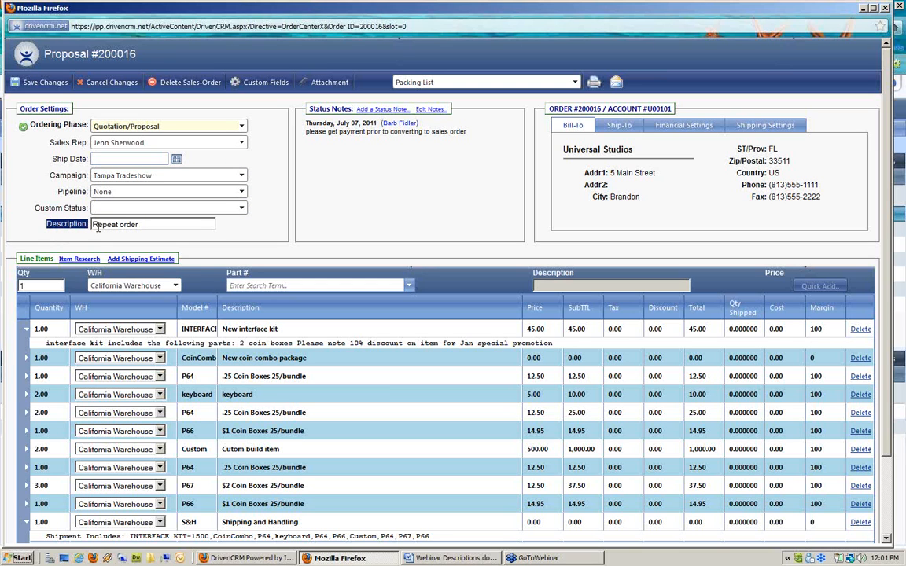
{"action": "left_click", "coordinate": [366, 196]}
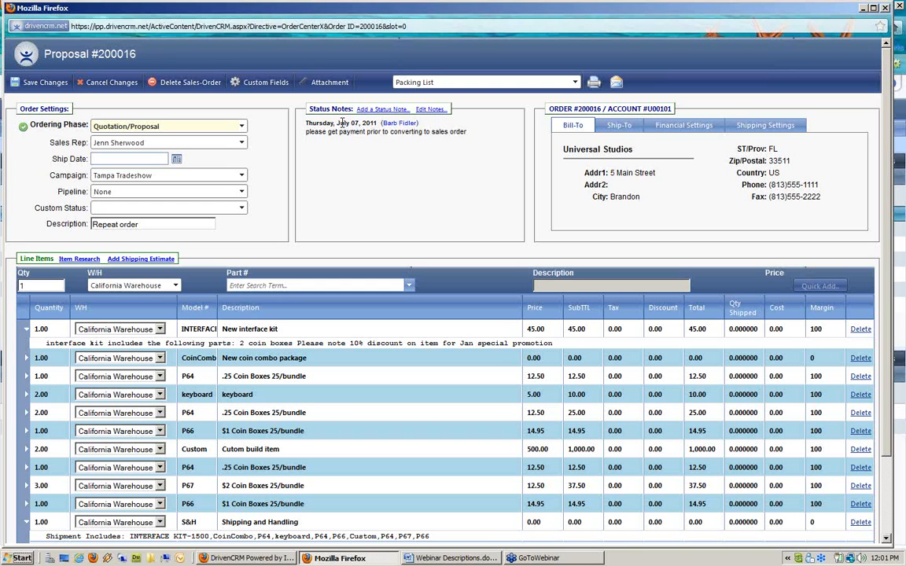
{"action": "left_click_drag", "start_coordinate": [336, 123], "coordinate": [379, 122]}
{"action": "left_click", "coordinate": [309, 132]}
{"action": "left_click", "coordinate": [492, 140], "text": "shift"}
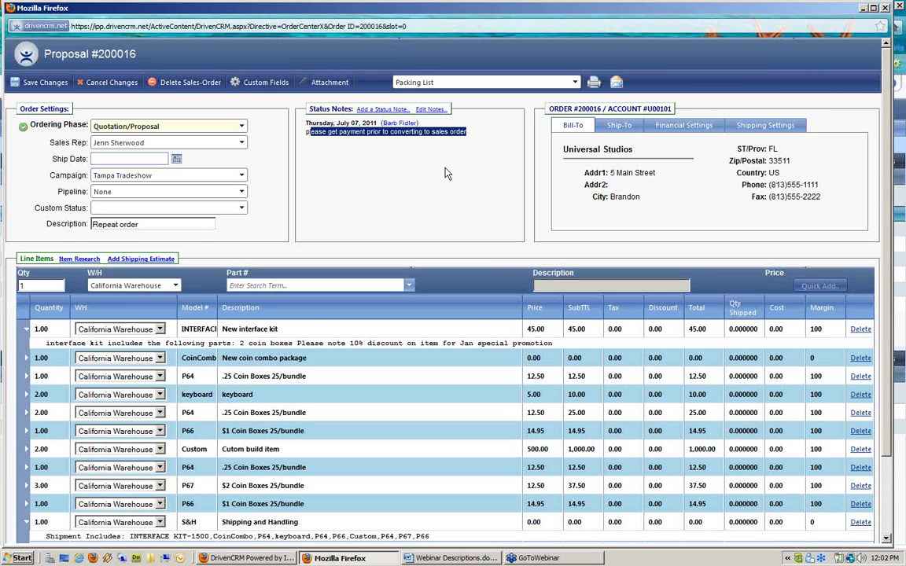
Step: Check the proposal's custom fields, and close the proposal
{"action": "left_click", "coordinate": [276, 88]}
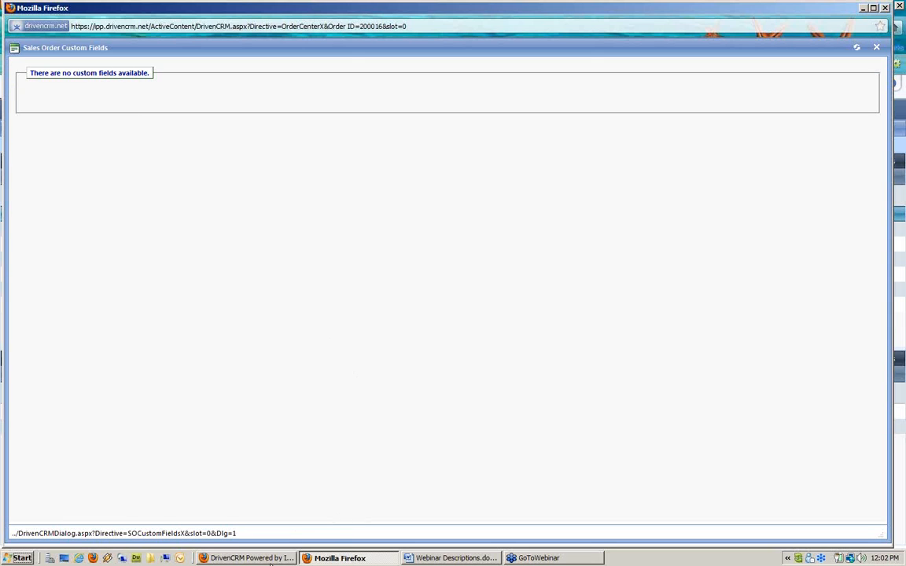
{"action": "left_click", "coordinate": [879, 50]}
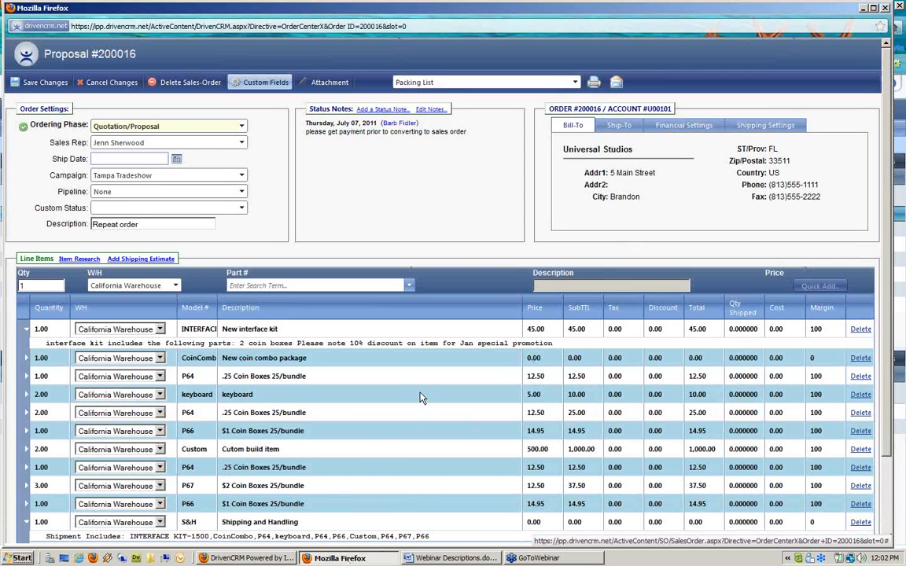
{"action": "left_click", "coordinate": [887, 7]}
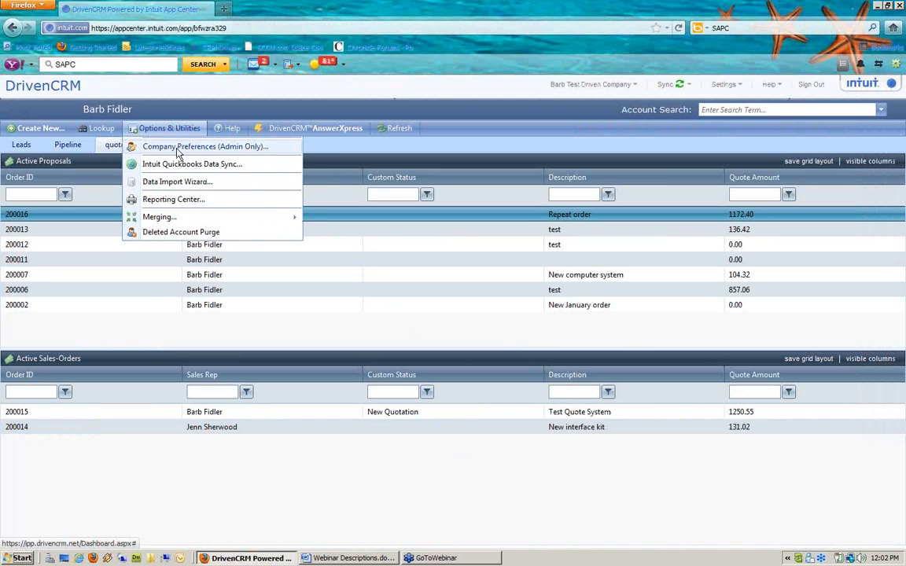
Step: In the company preferences, add a sales order custom field named "Server Domain Name" with field type Text
{"action": "left_click", "coordinate": [178, 149]}
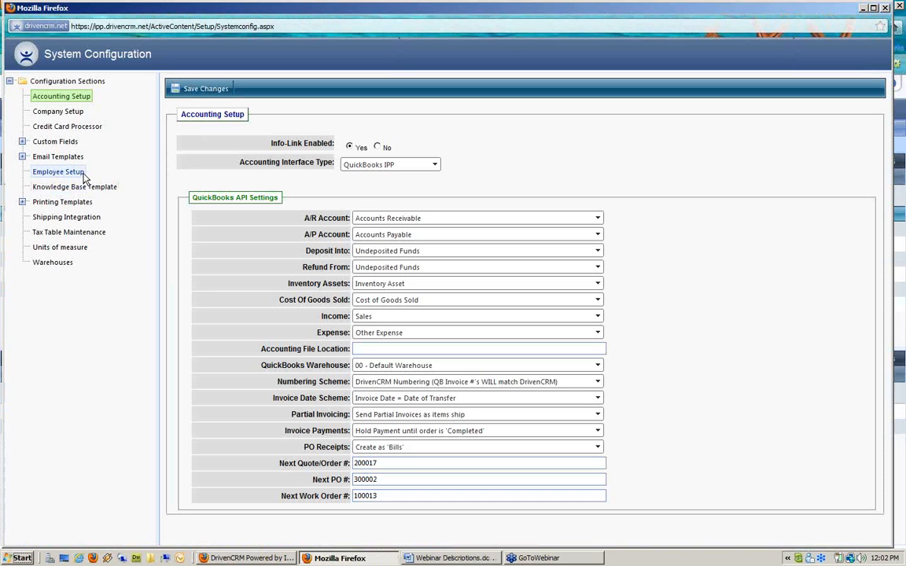
{"action": "left_click", "coordinate": [22, 142]}
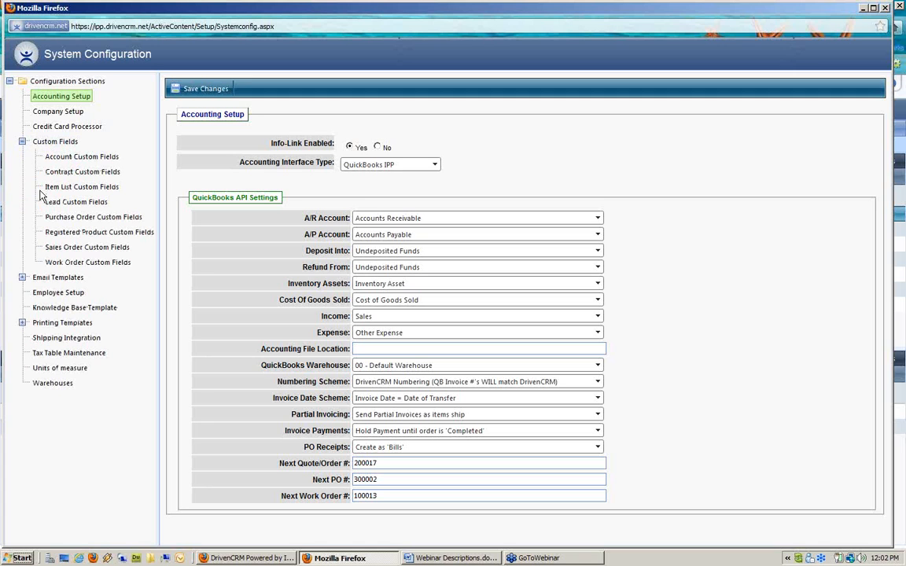
{"action": "left_click", "coordinate": [101, 249]}
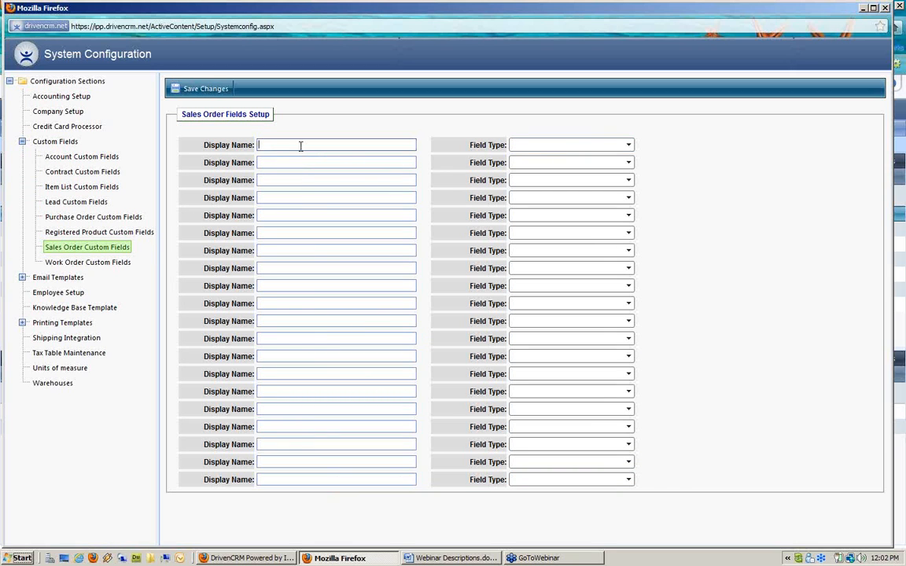
{"action": "type", "text": "Server Domain Name"}
{"action": "left_click", "coordinate": [550, 145]}
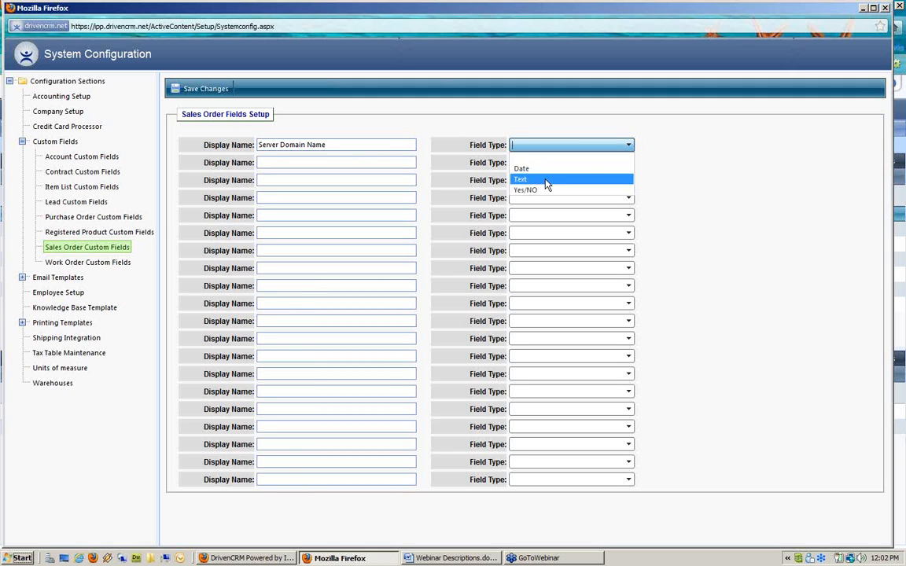
{"action": "left_click", "coordinate": [547, 181]}
Step: Add a second sales order custom field "IP address" of type Text, save the changes and close System Configuration
{"action": "left_click", "coordinate": [344, 161]}
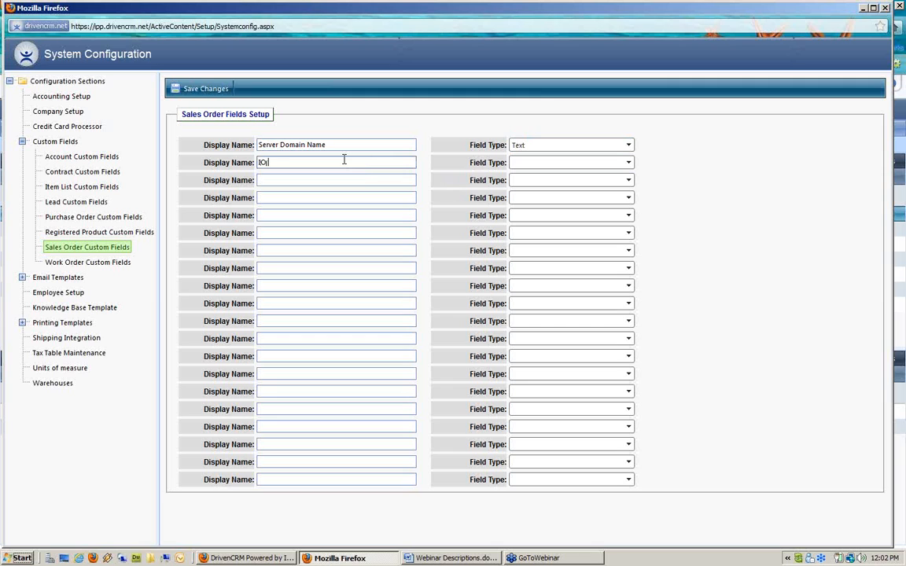
{"action": "type", "text": "IP address"}
{"action": "left_click", "coordinate": [627, 163]}
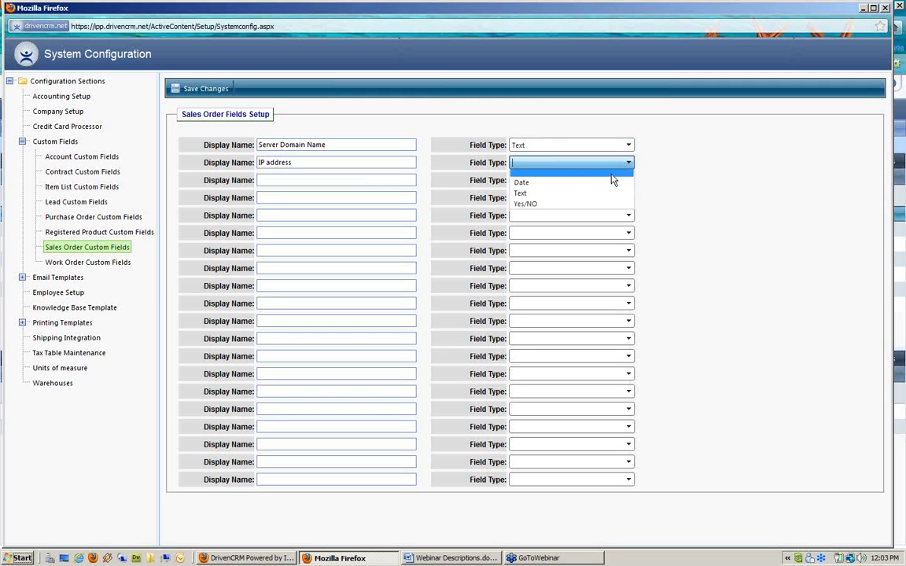
{"action": "left_click", "coordinate": [574, 197]}
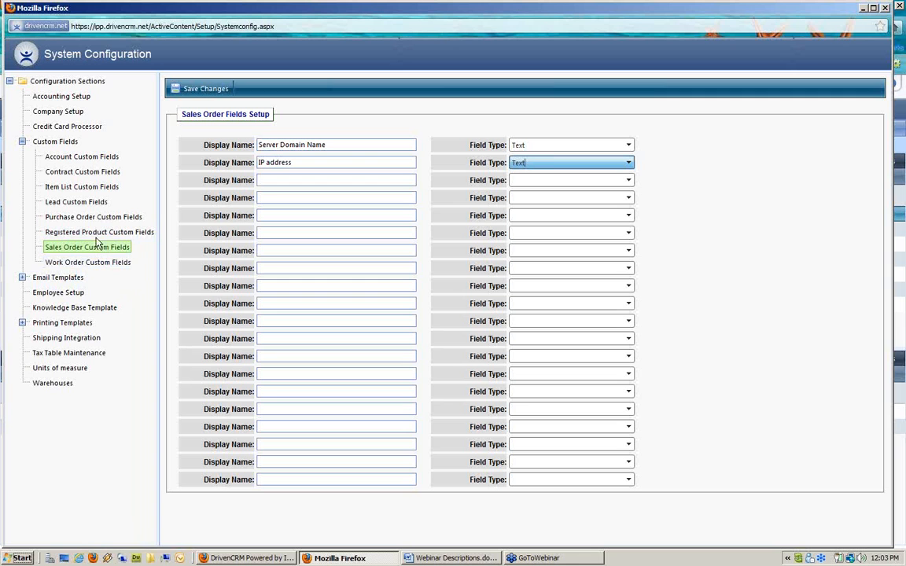
{"action": "left_click", "coordinate": [209, 90]}
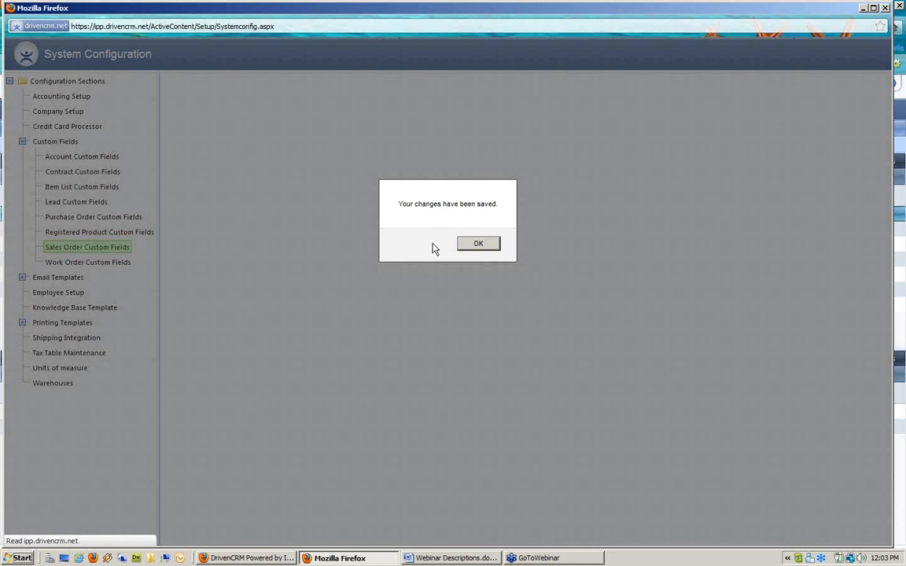
{"action": "left_click", "coordinate": [475, 250]}
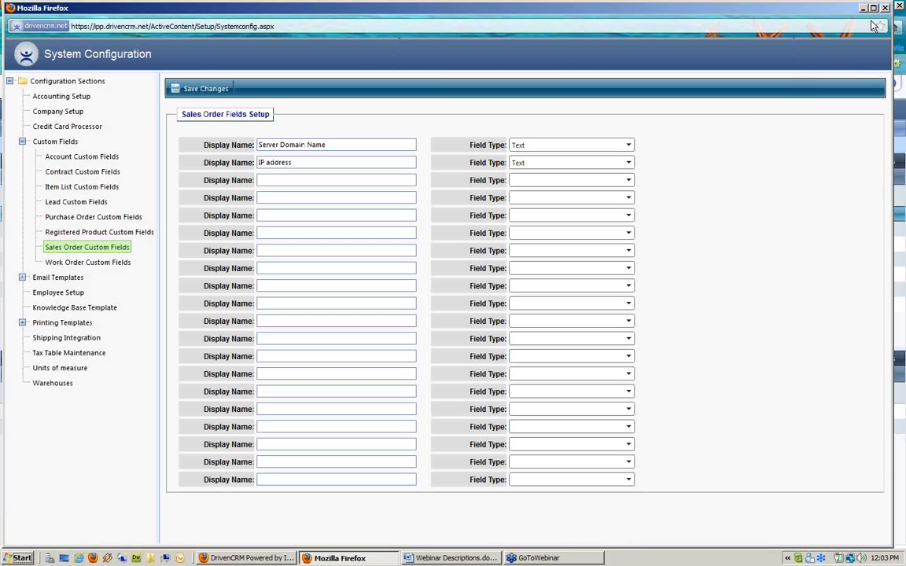
{"action": "left_click", "coordinate": [885, 8]}
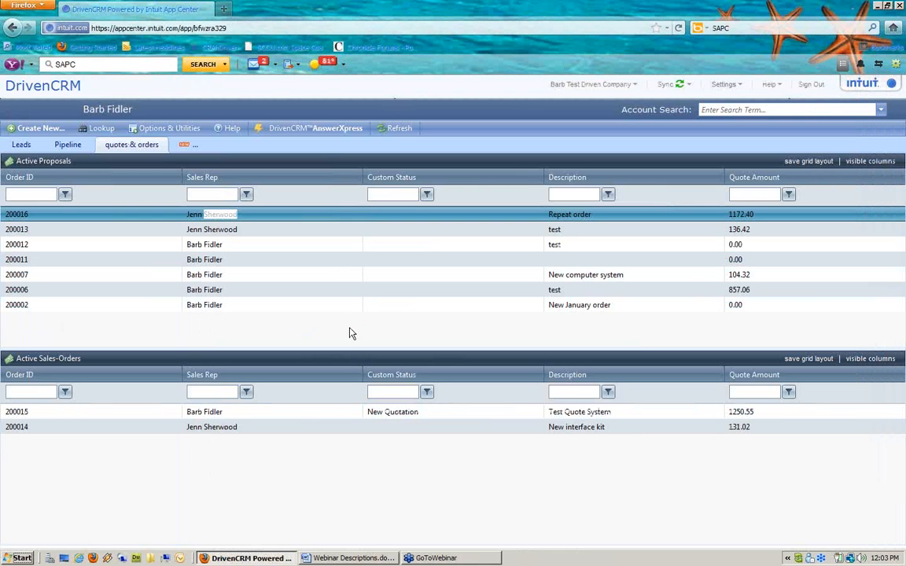
{"action": "left_click", "coordinate": [226, 213]}
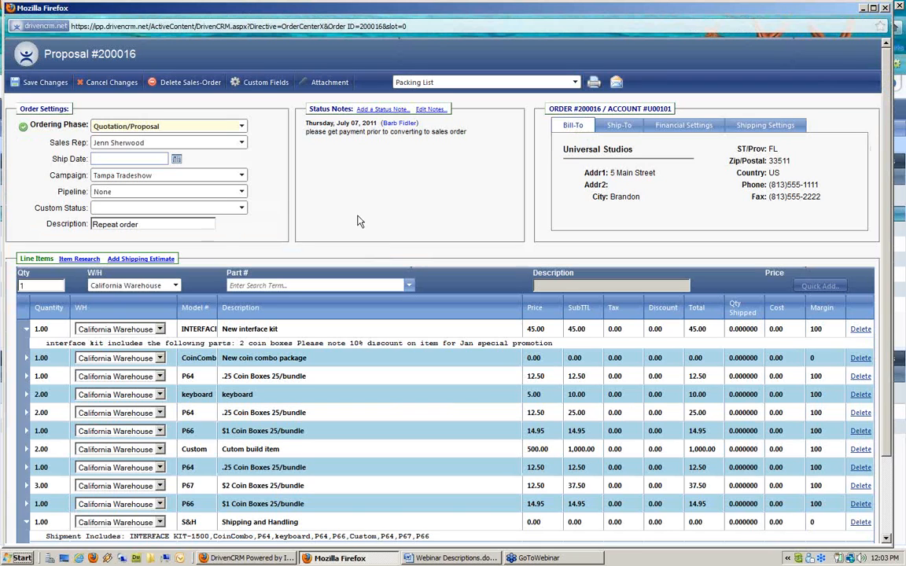
{"action": "left_click", "coordinate": [262, 83]}
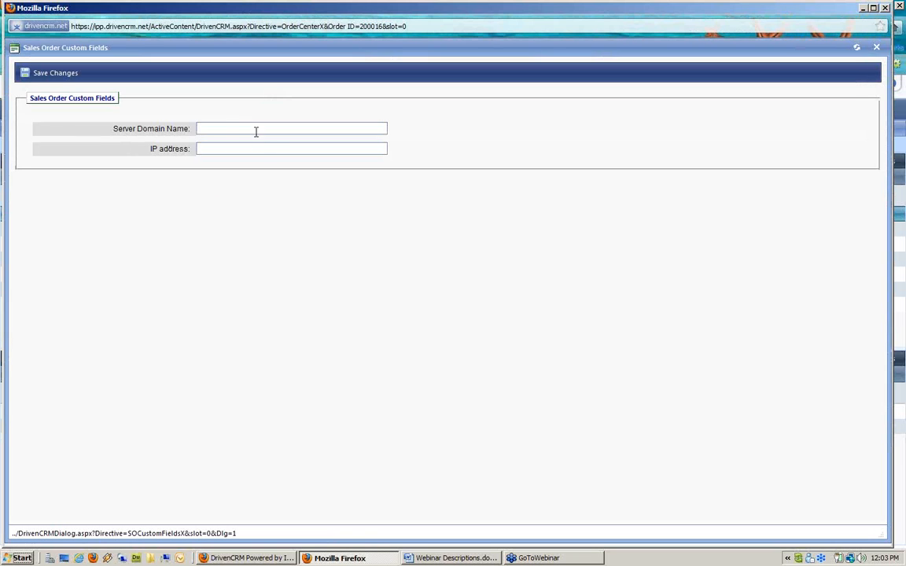
{"action": "left_click", "coordinate": [256, 128]}
{"action": "type", "text": "www."}
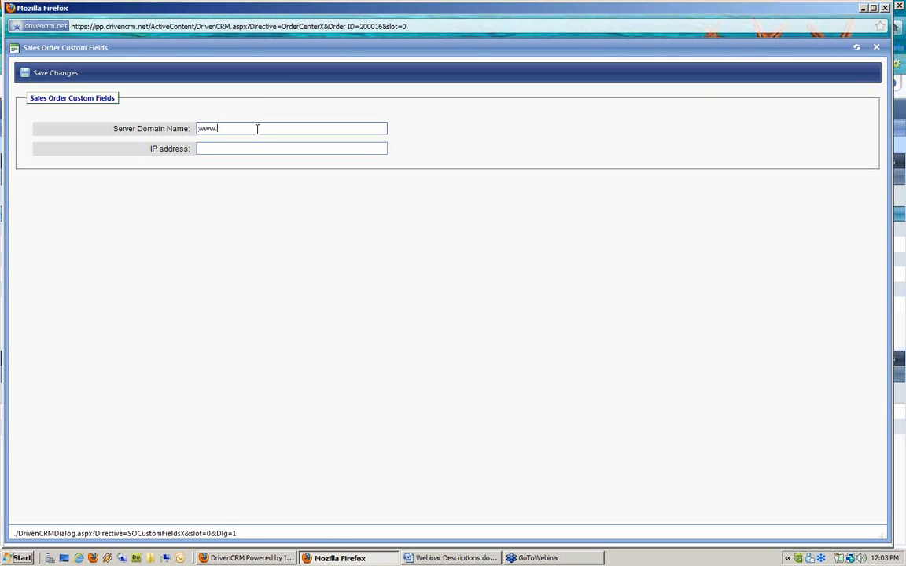
{"action": "type", "text": "Domainjenn.com"}
{"action": "left_click", "coordinate": [265, 149]}
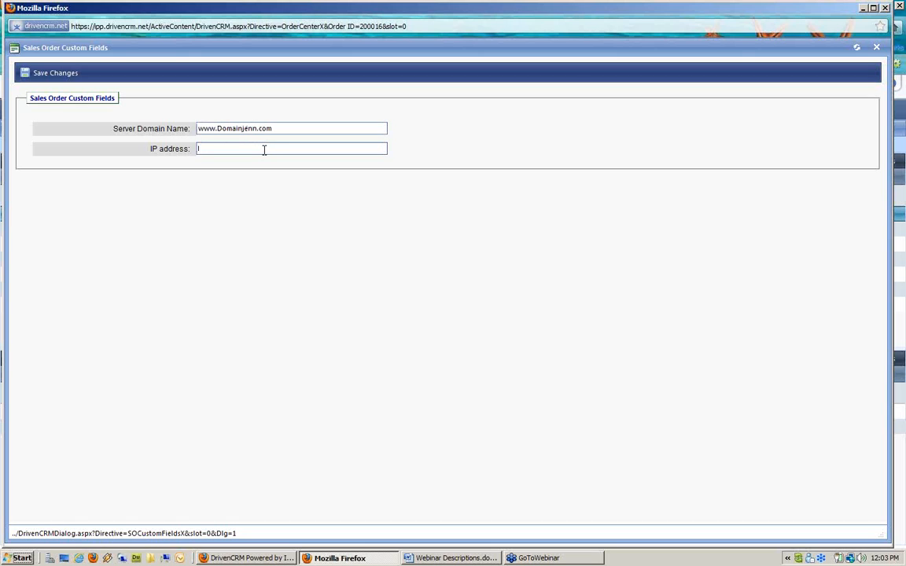
{"action": "type", "text": "125.2"}
{"action": "type", "text": "54.216.3"}
{"action": "type", "text": "4."}
{"action": "left_click", "coordinate": [77, 77]}
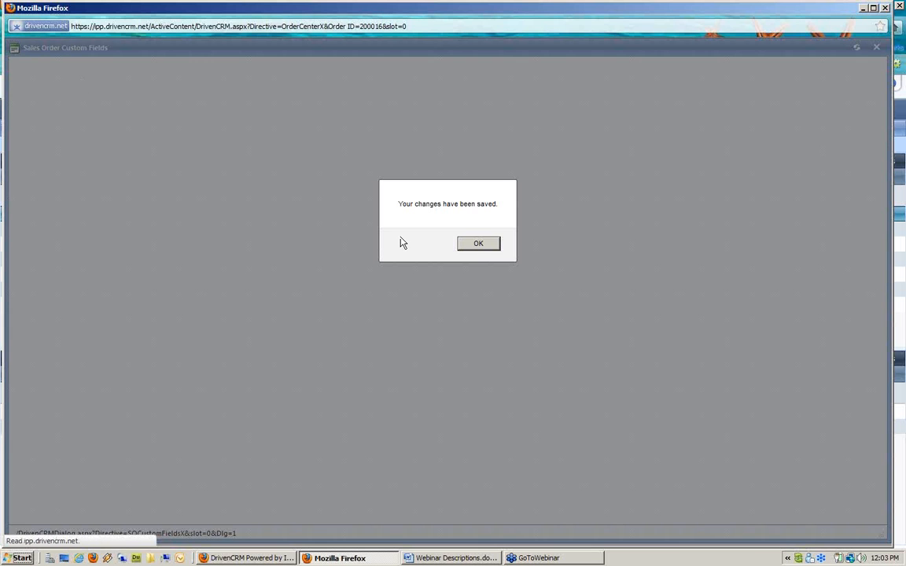
{"action": "left_click", "coordinate": [471, 247]}
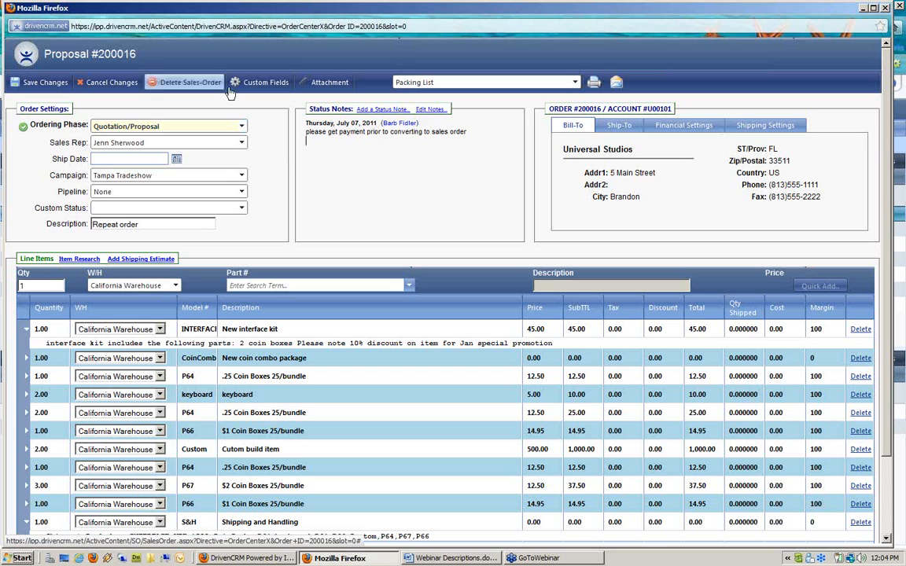
Step: Review the saved custom field values of the "Repeat order" proposal, and close the proposal
{"action": "left_click", "coordinate": [258, 88]}
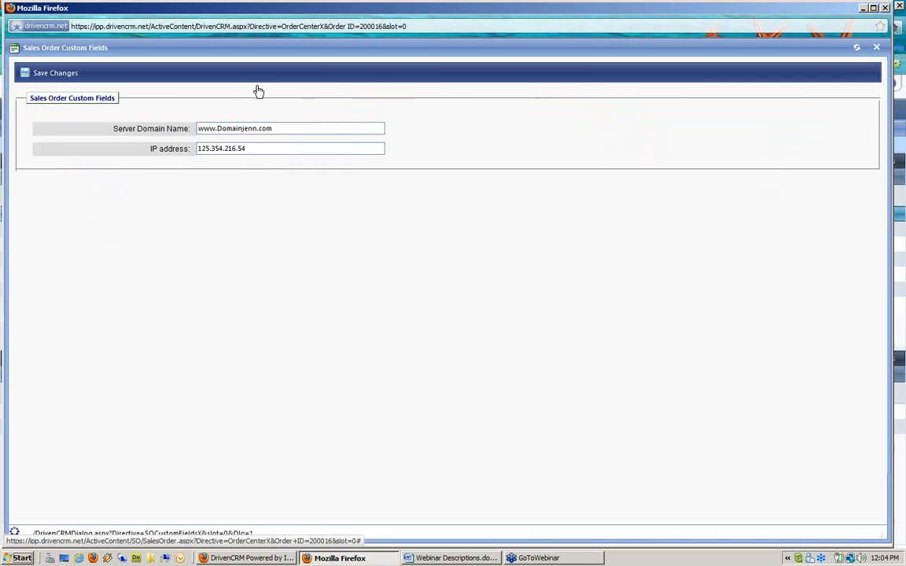
{"action": "left_click", "coordinate": [265, 154]}
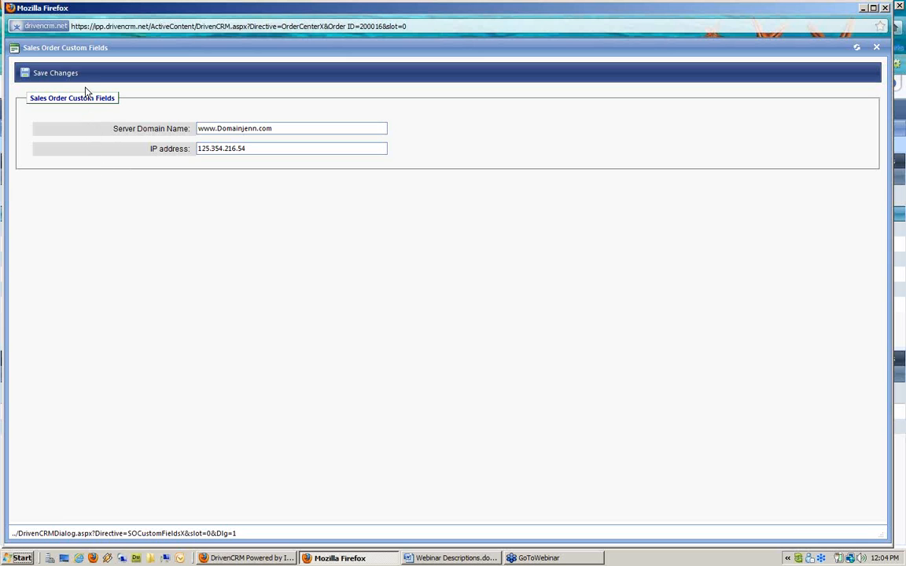
{"action": "left_click", "coordinate": [876, 47]}
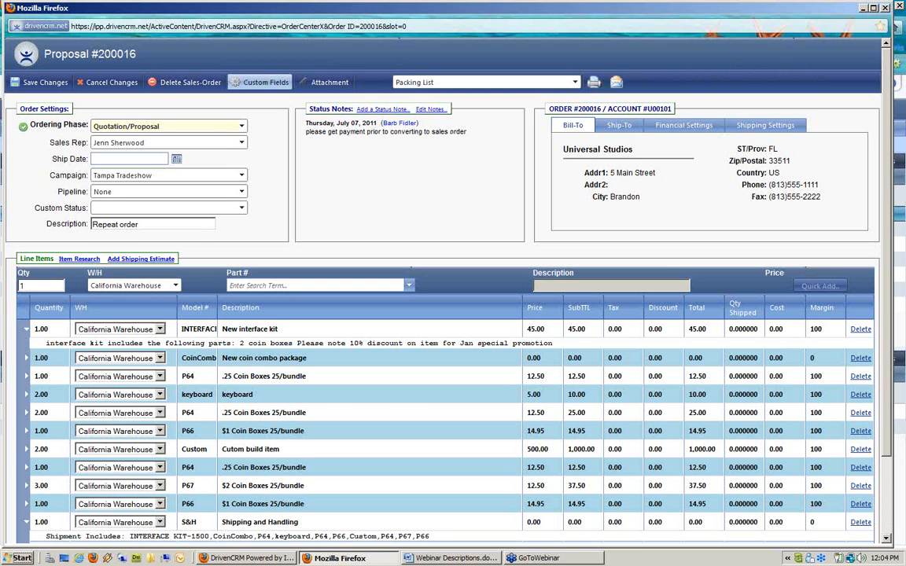
{"action": "left_click", "coordinate": [885, 8]}
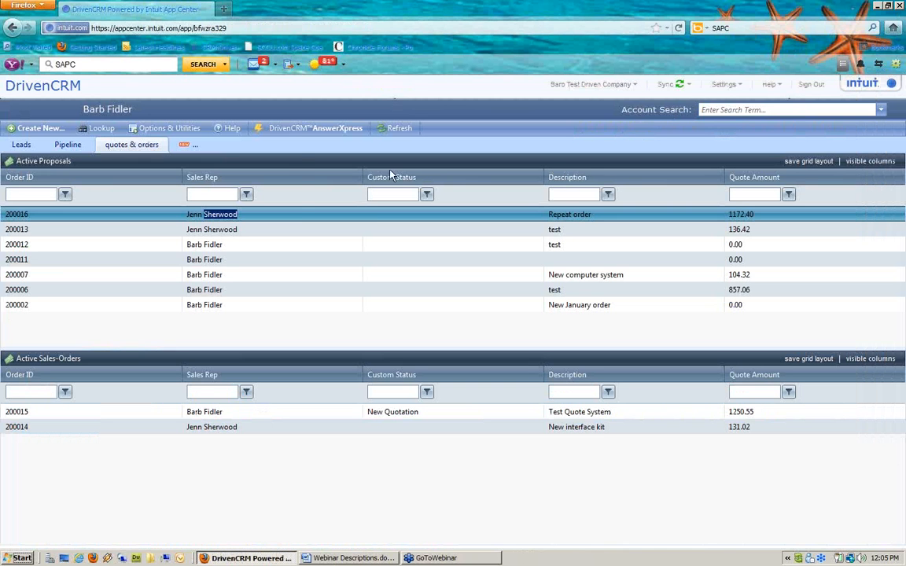
Step: In the company preferences' Employee Setup, review the access roles of the Service department employee, and close System Configuration
{"action": "left_click", "coordinate": [169, 128]}
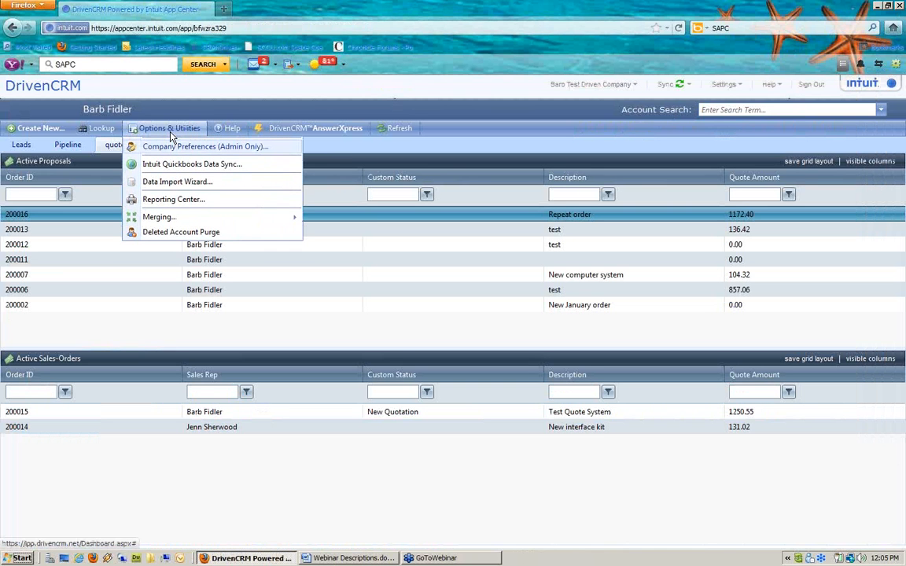
{"action": "left_click", "coordinate": [177, 147]}
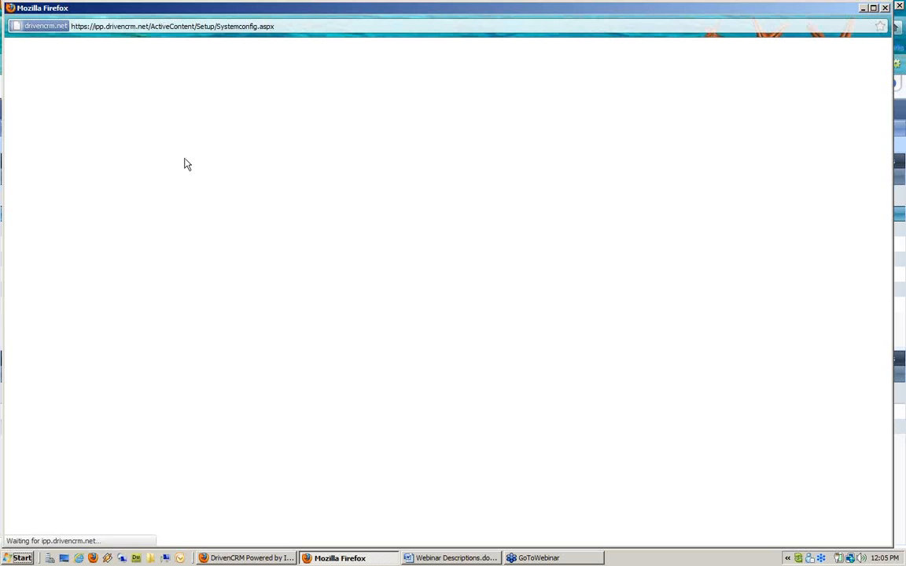
{"action": "left_click", "coordinate": [71, 159]}
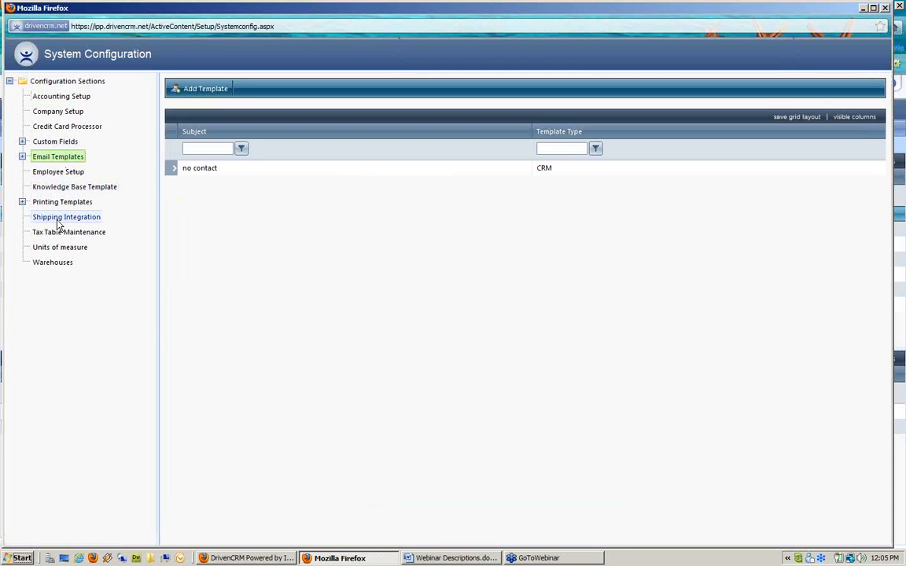
{"action": "left_click", "coordinate": [66, 174]}
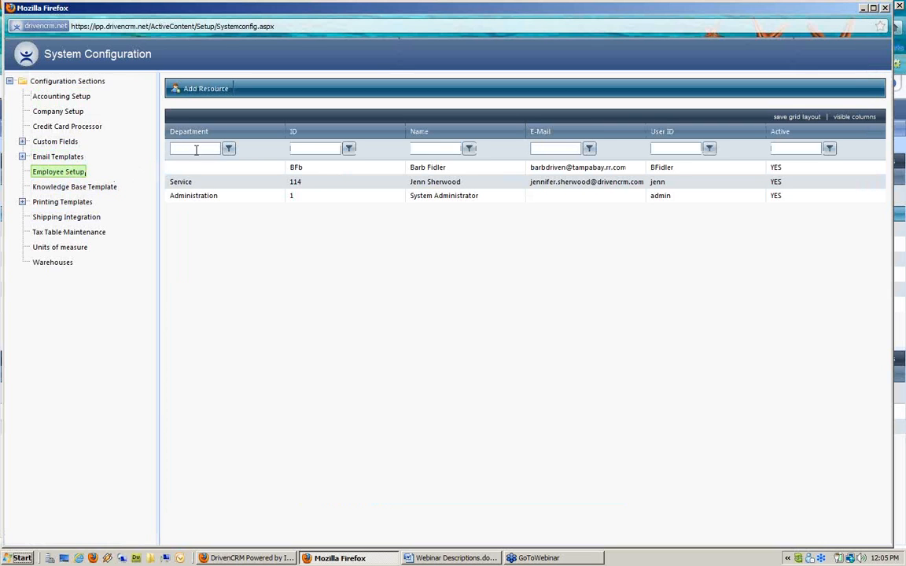
{"action": "double_click", "coordinate": [309, 182]}
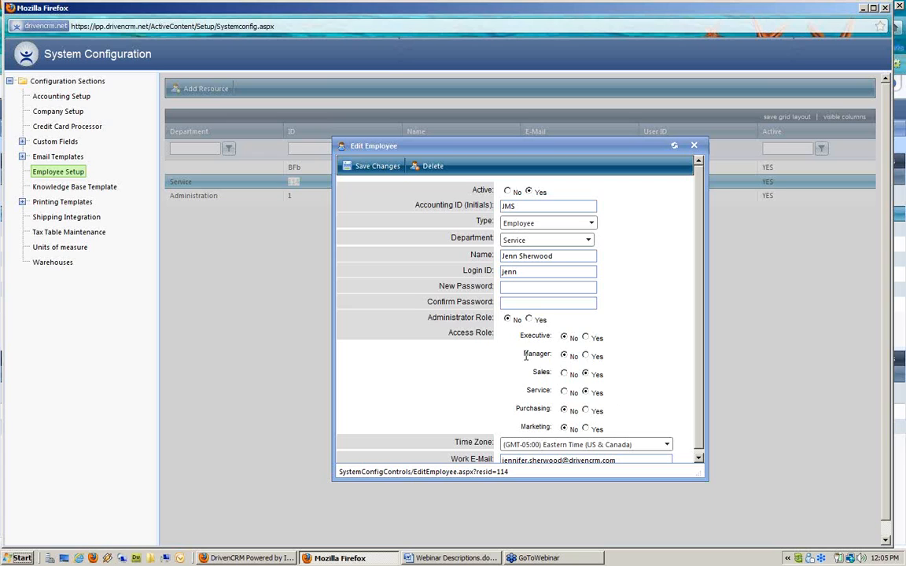
{"action": "triple_click", "coordinate": [600, 360]}
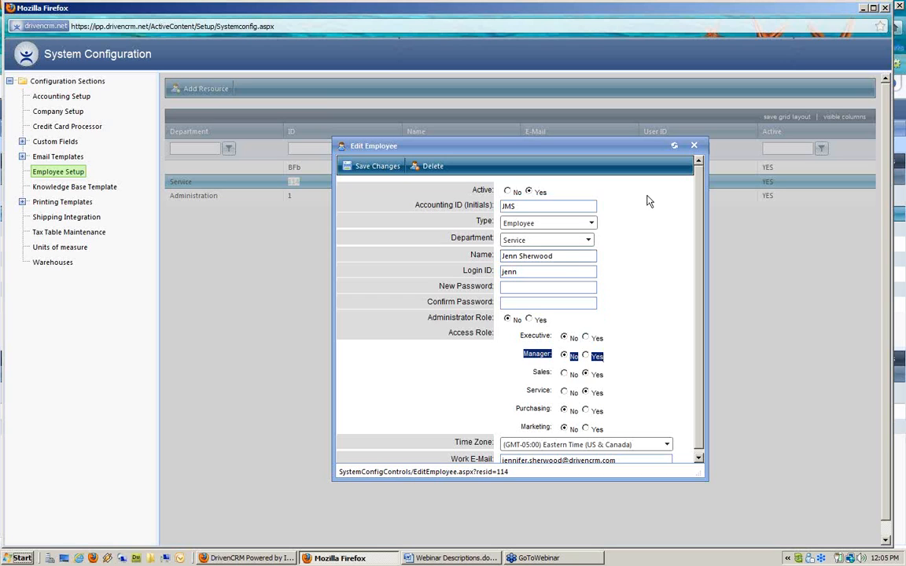
{"action": "left_click", "coordinate": [693, 146]}
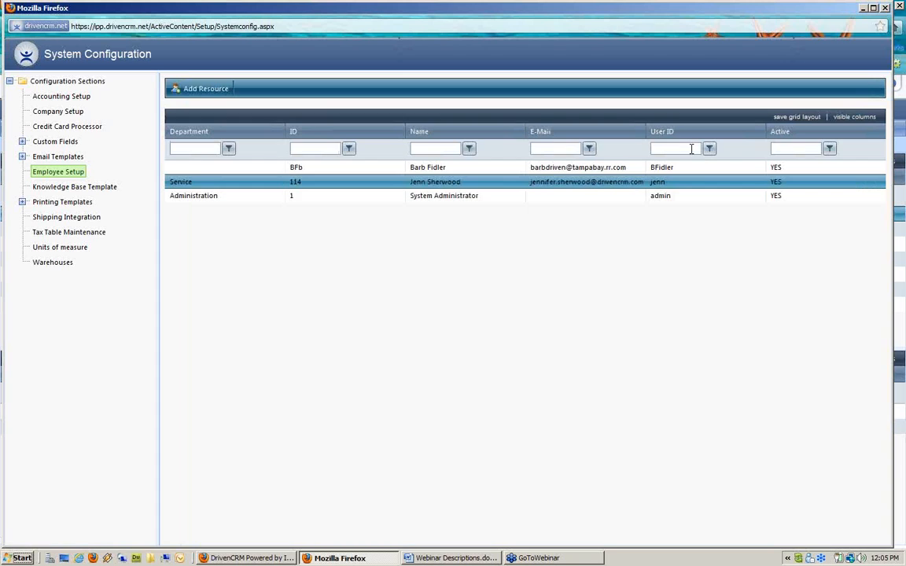
{"action": "left_click", "coordinate": [886, 8]}
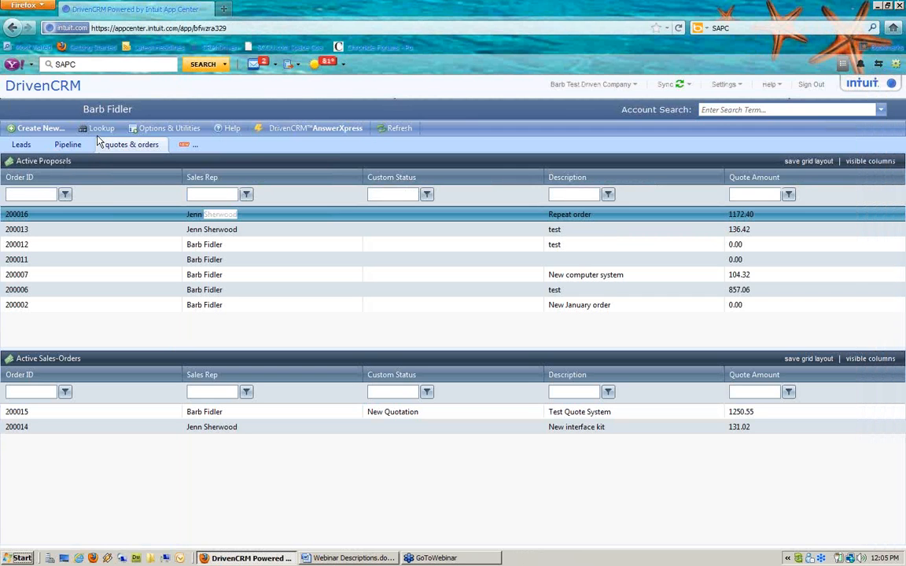
Step: Look up the inventory item INTERFACE KIT-1500, review its price details, and open its maintenance record to check the retail price
{"action": "mouse_move", "coordinate": [99, 129]}
{"action": "left_click", "coordinate": [102, 147]}
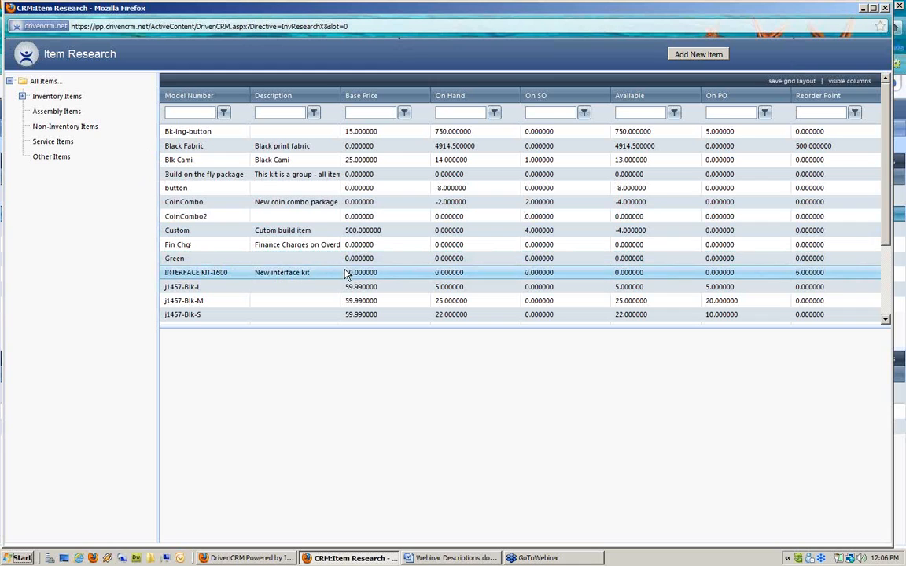
{"action": "left_click", "coordinate": [225, 273]}
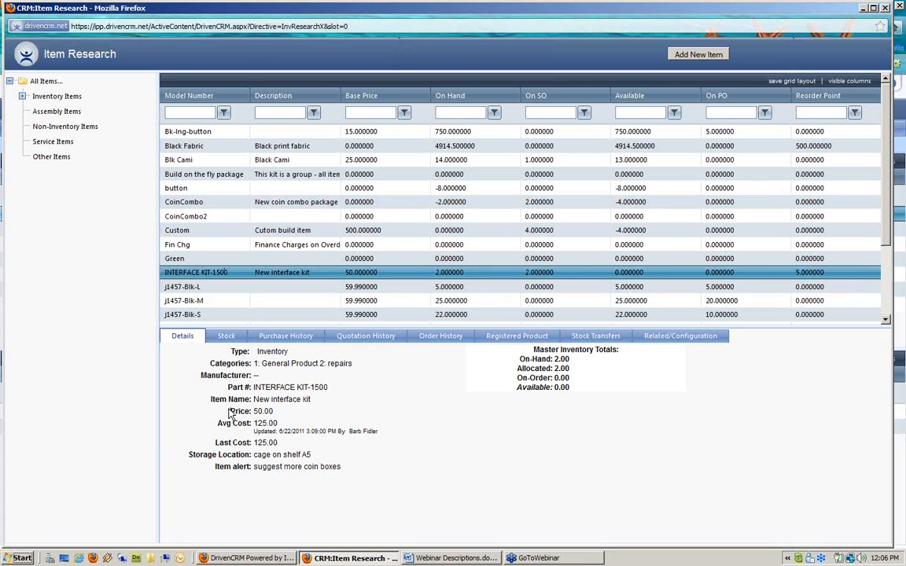
{"action": "left_click_drag", "start_coordinate": [229, 410], "coordinate": [302, 421]}
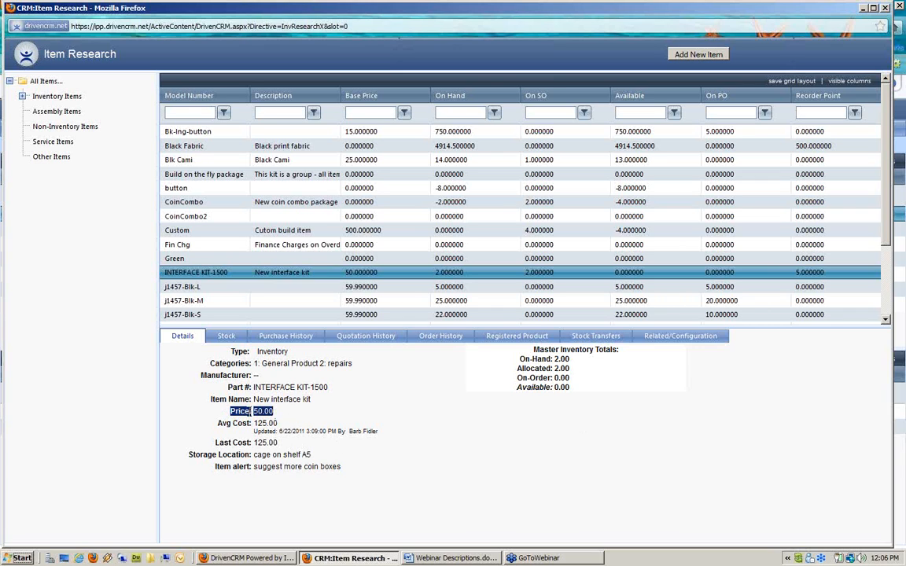
{"action": "double_click", "coordinate": [224, 275]}
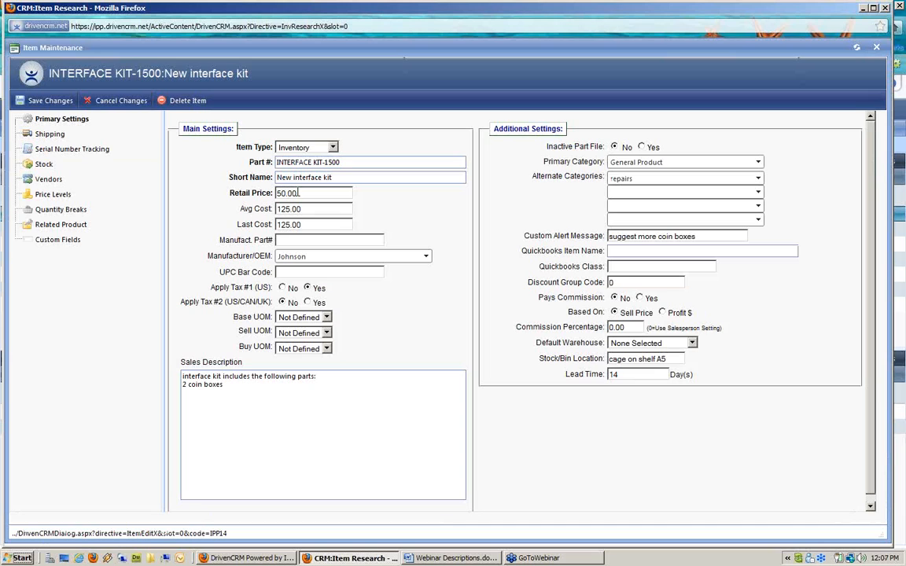
{"action": "left_click_drag", "start_coordinate": [298, 193], "coordinate": [232, 188]}
Step: Examine the item's Price Levels settings, including the fixed amount, retail discount percent and cost markup options
{"action": "left_click", "coordinate": [58, 199]}
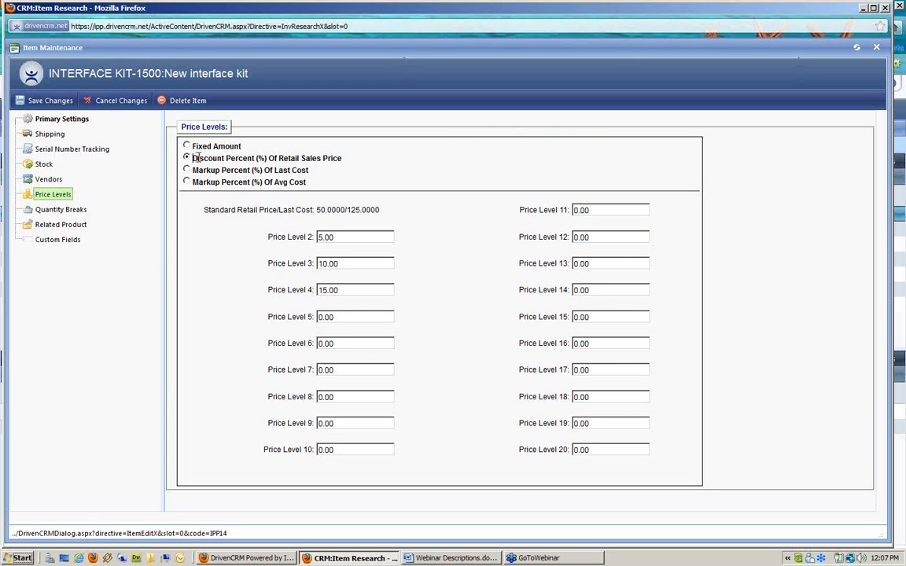
{"action": "left_click_drag", "start_coordinate": [193, 158], "coordinate": [355, 165]}
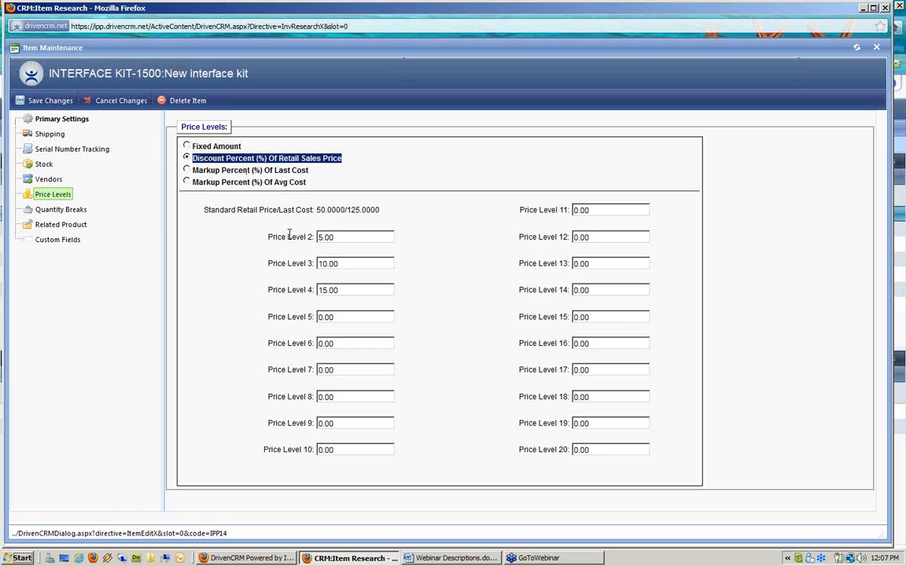
{"action": "left_click_drag", "start_coordinate": [268, 235], "coordinate": [319, 235]}
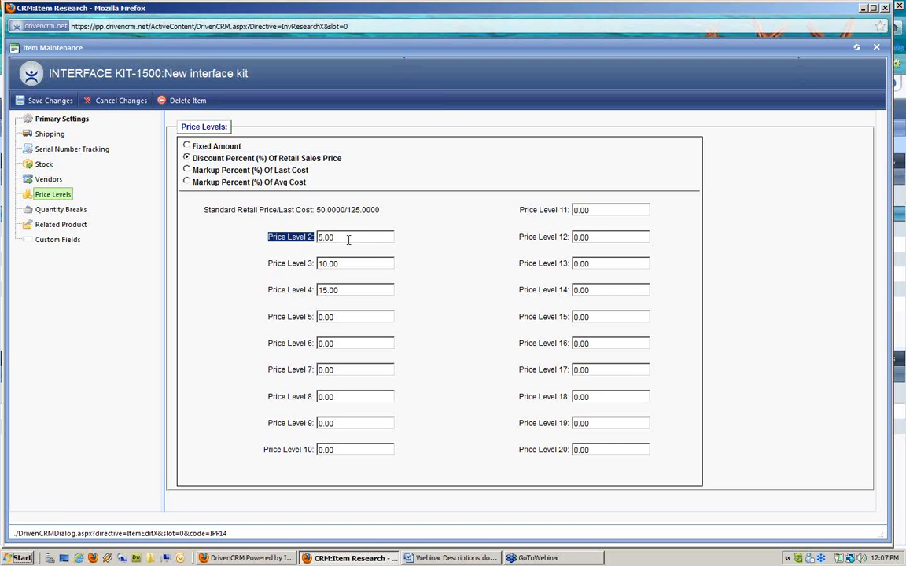
{"action": "left_click", "coordinate": [338, 237]}
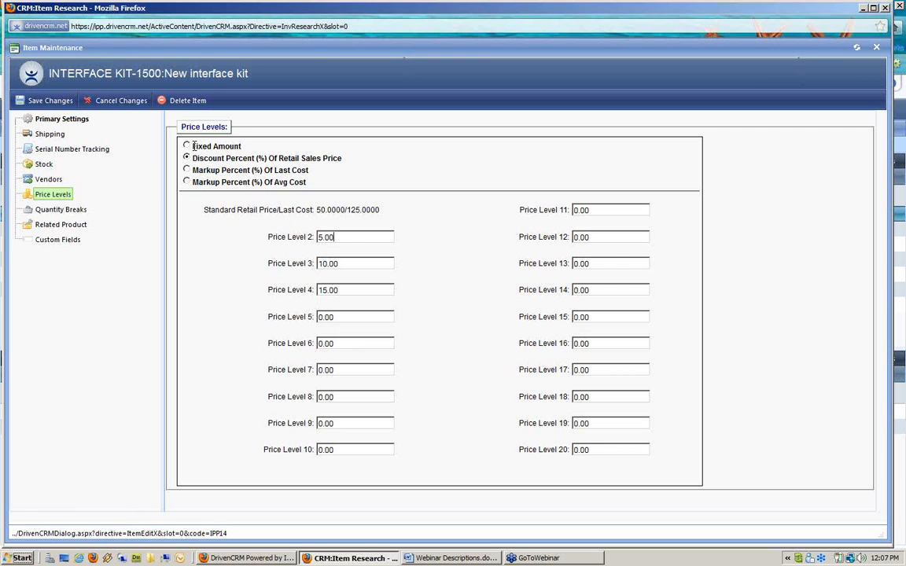
{"action": "left_click_drag", "start_coordinate": [194, 146], "coordinate": [240, 146]}
{"action": "left_click_drag", "start_coordinate": [352, 238], "coordinate": [291, 227]}
{"action": "left_click_drag", "start_coordinate": [268, 171], "coordinate": [329, 180]}
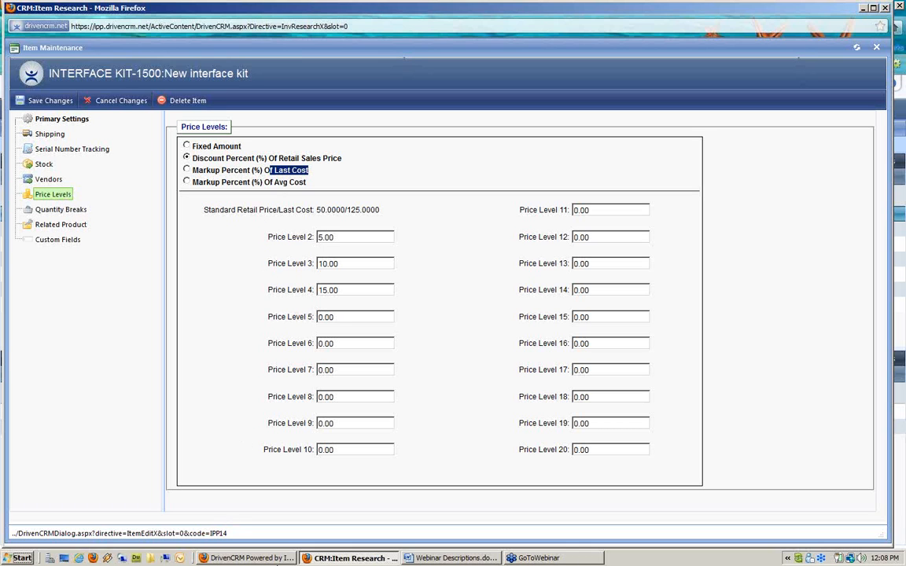
Step: Return to the main dashboard and create a single-panel workspace named "Contacts"
{"action": "left_click", "coordinate": [276, 561]}
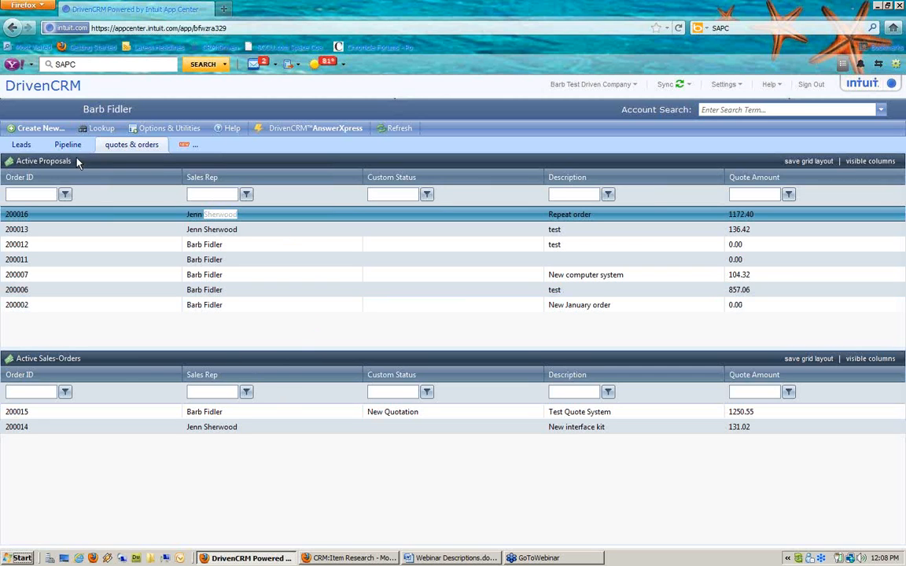
{"action": "left_click", "coordinate": [184, 144]}
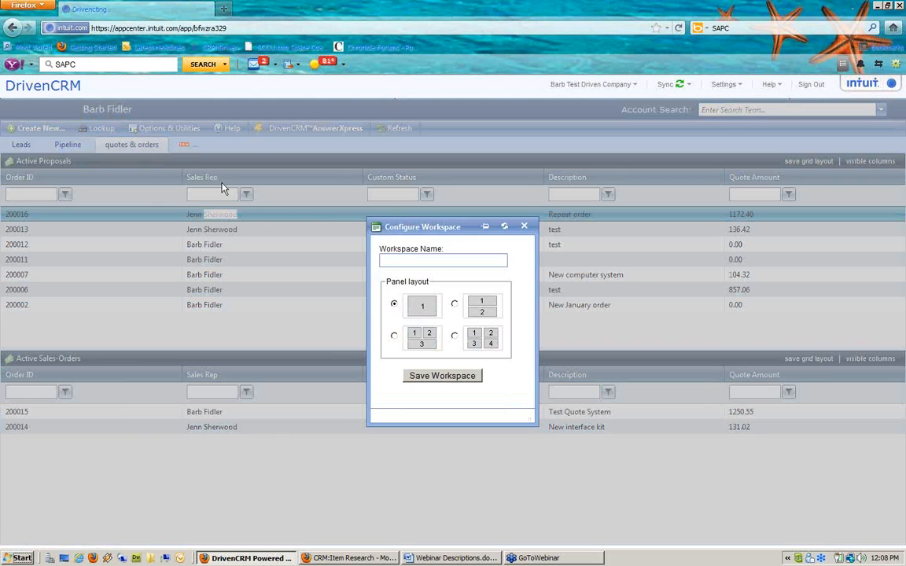
{"action": "type", "text": "contact"}
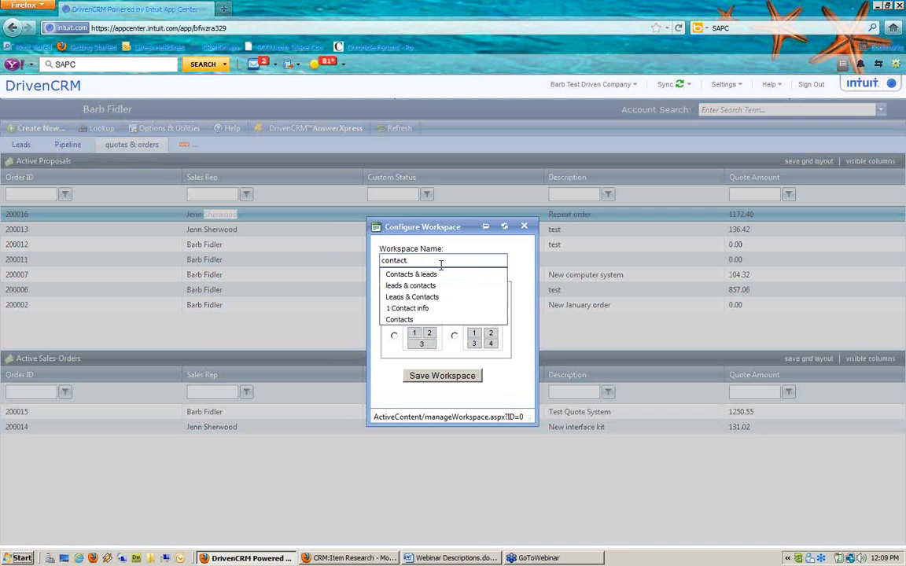
{"action": "left_click", "coordinate": [399, 319]}
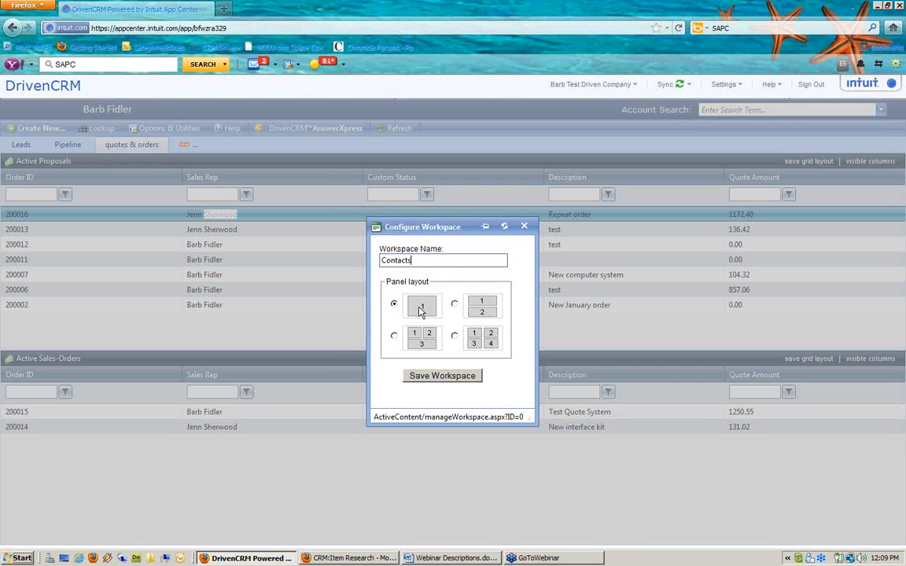
{"action": "left_click", "coordinate": [433, 379]}
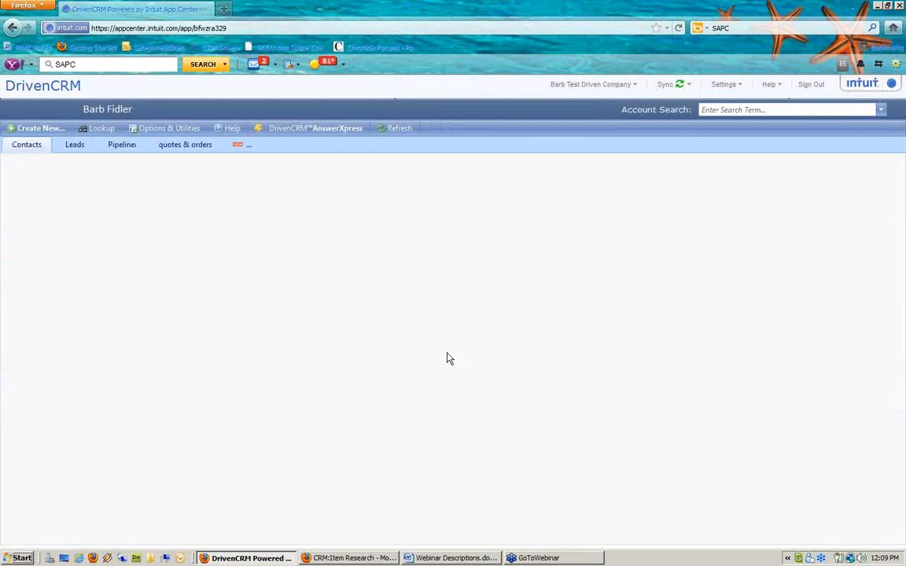
Step: Configure the Contacts workspace panel with the CRM Contacts (Qualified) component from CRM Contacts and Leads
{"action": "left_click", "coordinate": [433, 227]}
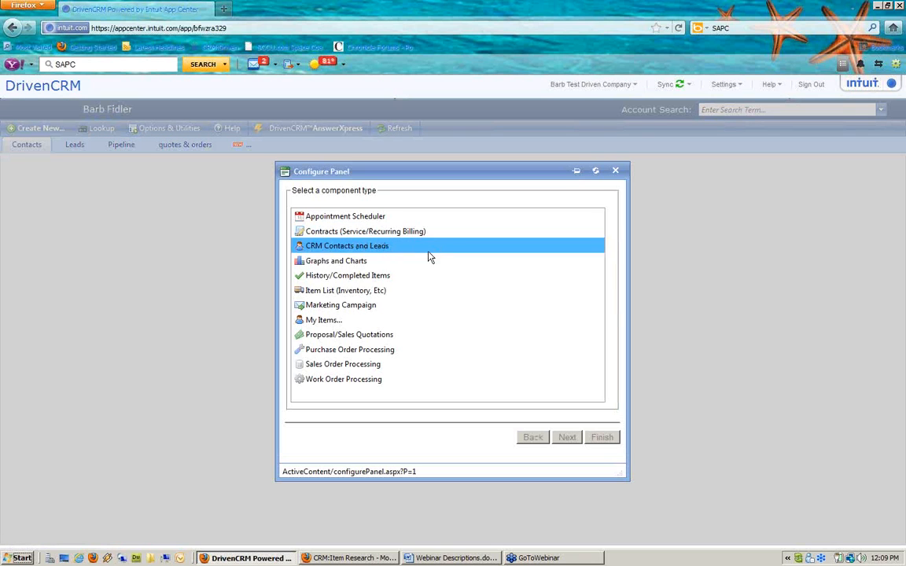
{"action": "left_click", "coordinate": [378, 246]}
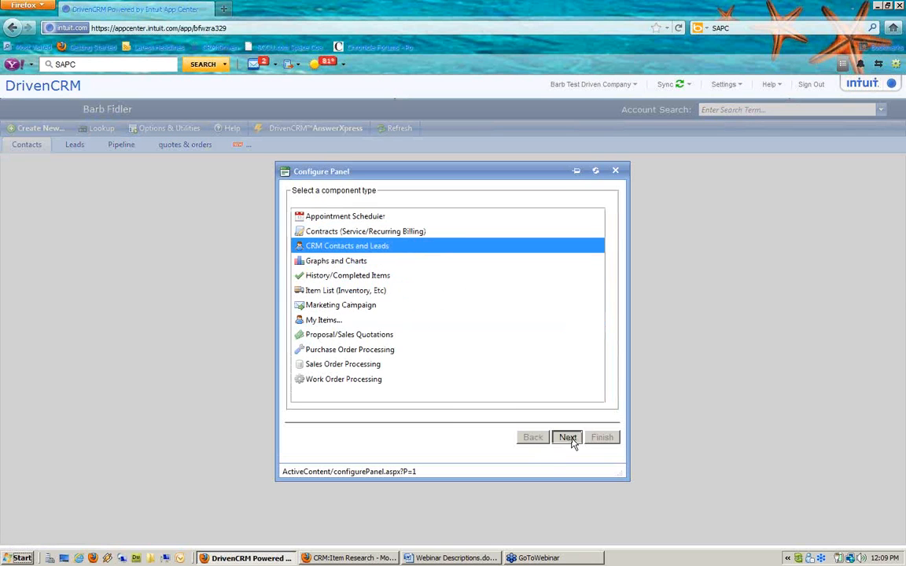
{"action": "left_click", "coordinate": [568, 438]}
{"action": "left_click", "coordinate": [376, 226]}
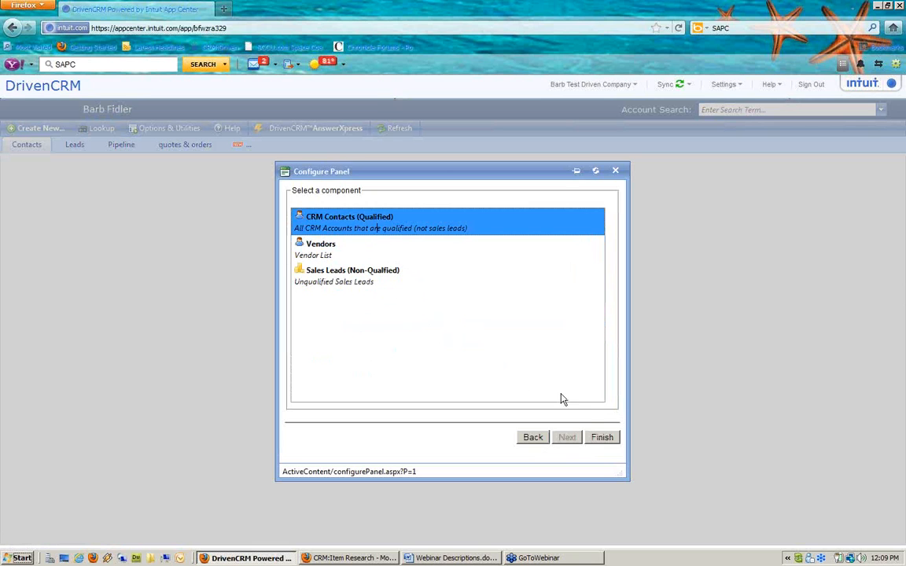
{"action": "left_click", "coordinate": [614, 438]}
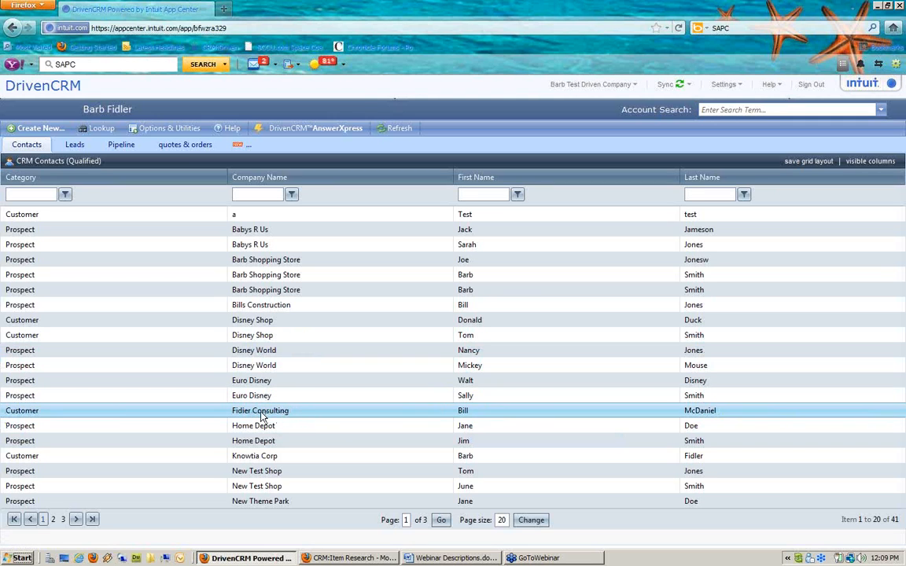
Step: Open the Disney World account's information for updating and check the Customer Price Level in its accounting settings
{"action": "double_click", "coordinate": [273, 370]}
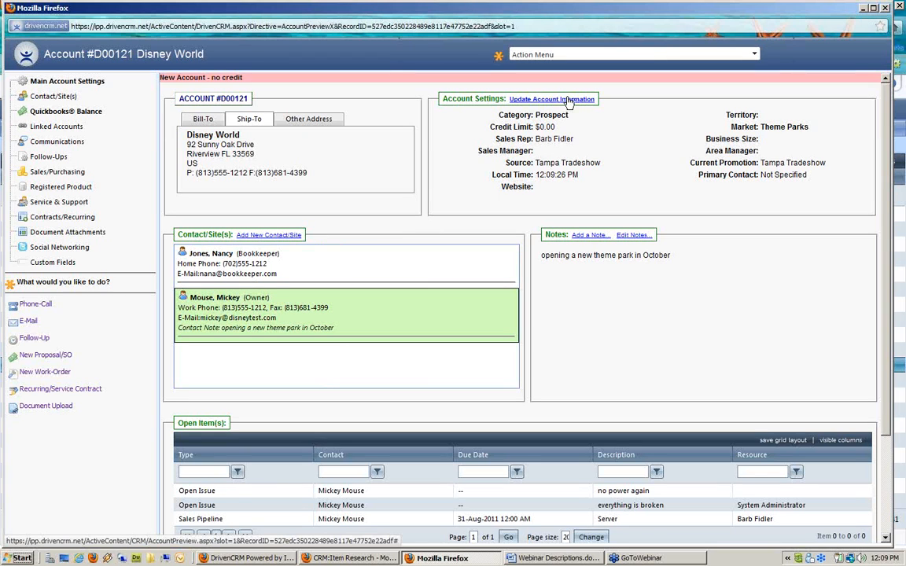
{"action": "left_click", "coordinate": [564, 102]}
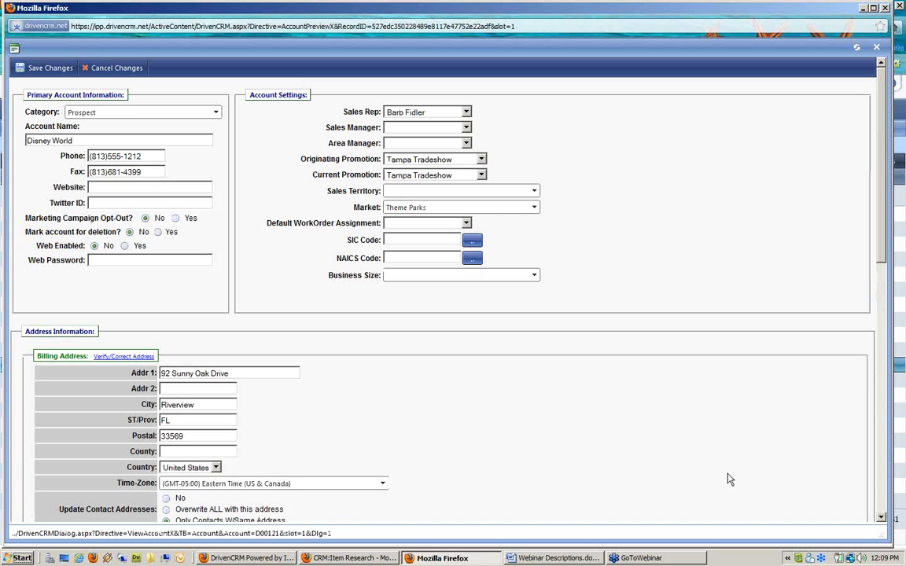
{"action": "scroll", "coordinate": [727, 480], "scroll_direction": "down", "scroll_amount": 10}
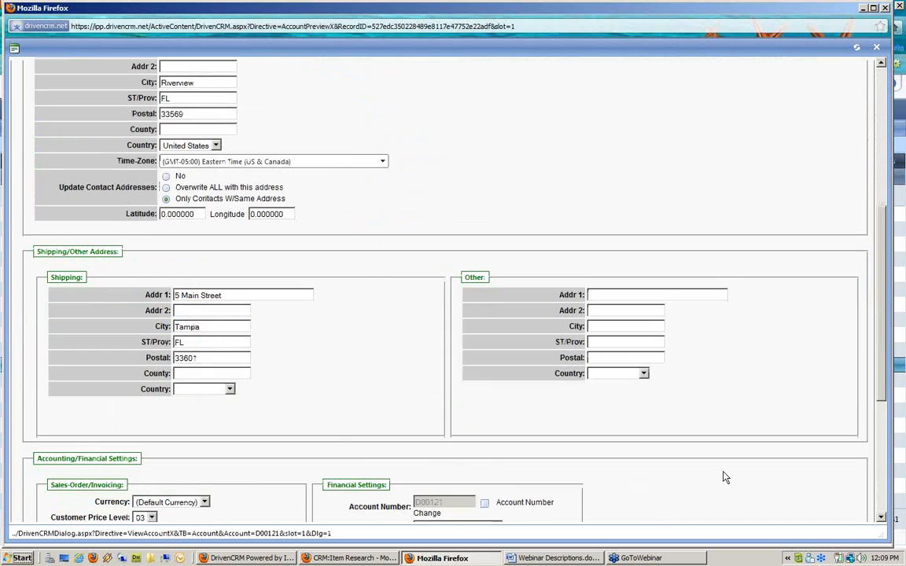
{"action": "scroll", "coordinate": [722, 479], "scroll_direction": "down", "scroll_amount": 2}
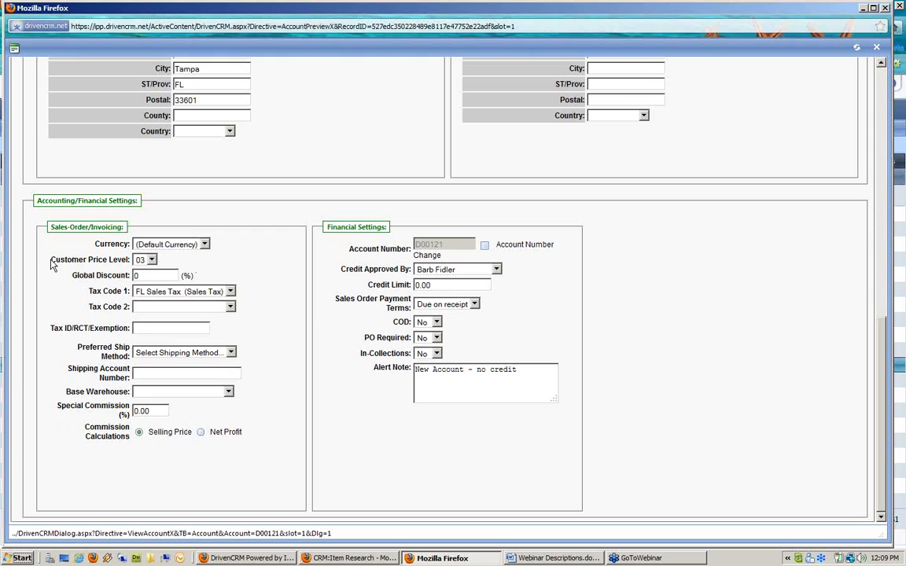
{"action": "left_click_drag", "start_coordinate": [51, 259], "coordinate": [130, 260]}
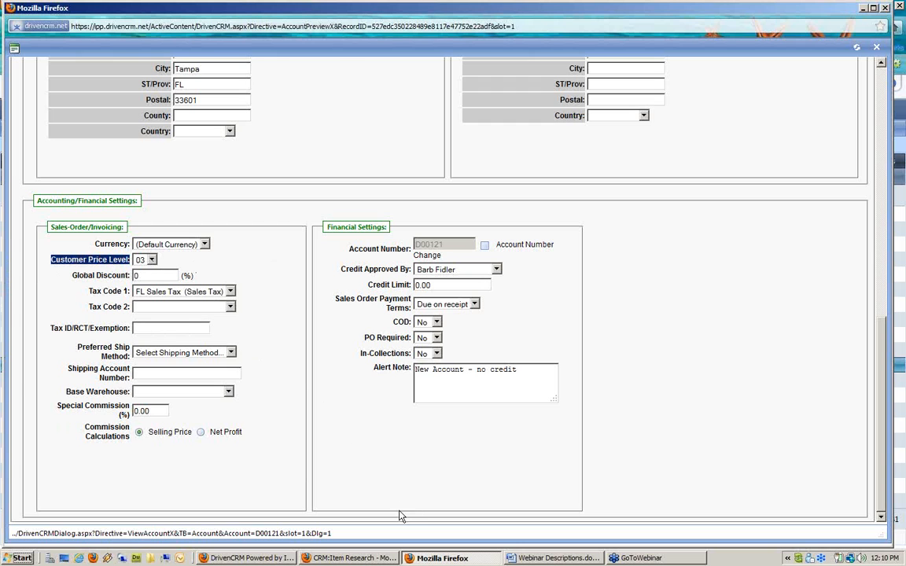
Step: Compare INTERFACE KIT-1500's Price Level 3 with the Disney World account's sales order settings, and check the account's Global Discount
{"action": "left_click", "coordinate": [352, 559]}
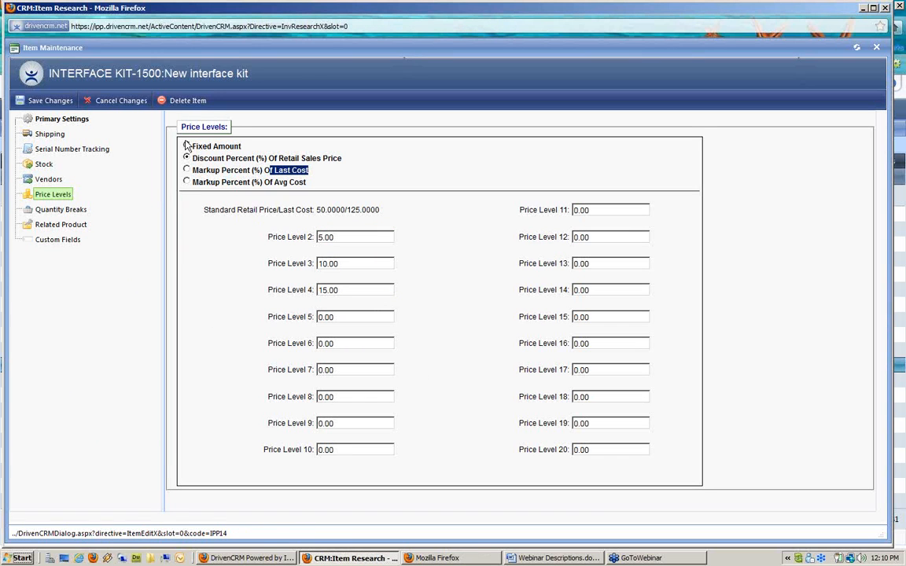
{"action": "left_click", "coordinate": [297, 274]}
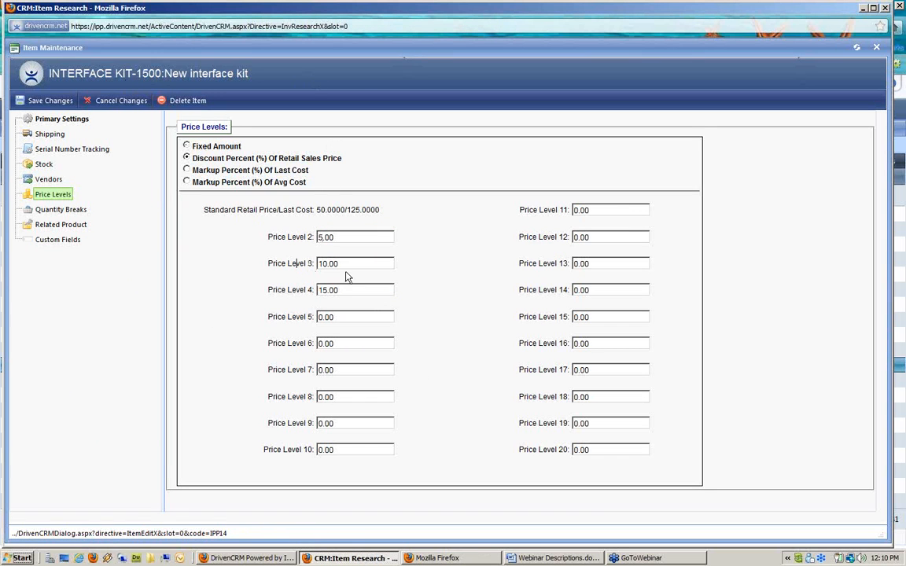
{"action": "left_click_drag", "start_coordinate": [348, 265], "coordinate": [202, 247]}
{"action": "left_click", "coordinate": [473, 560]}
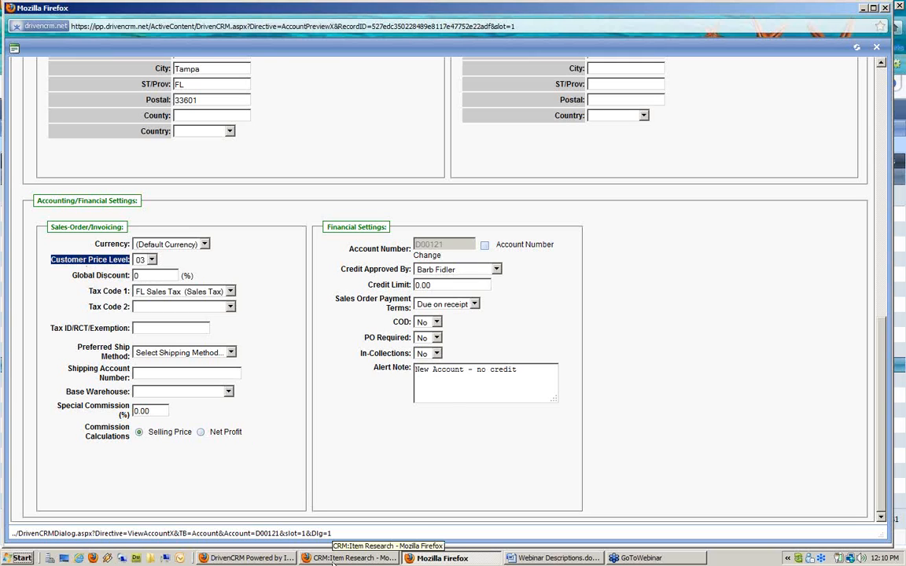
{"action": "left_click", "coordinate": [146, 275]}
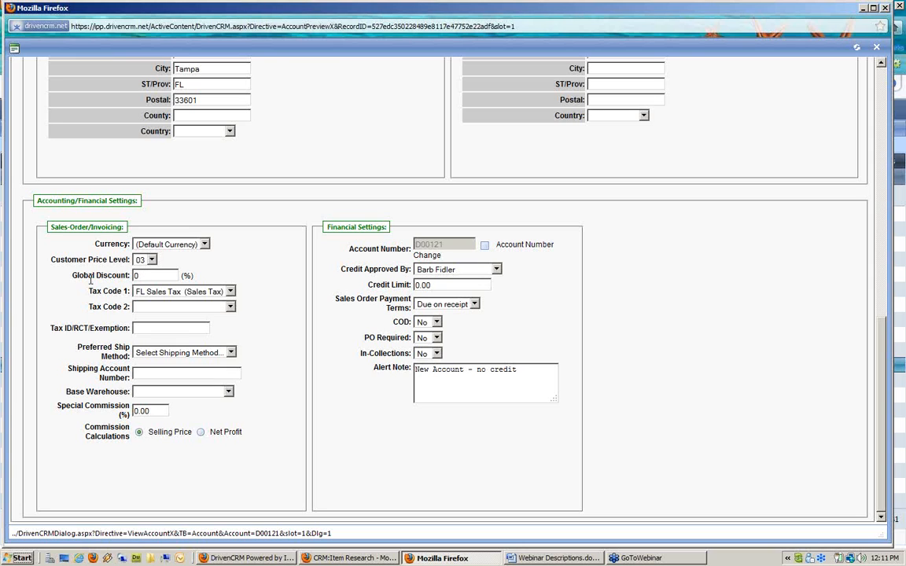
Step: Set the Disney World account's Global Discount to 10% and save the account information
{"action": "left_click_drag", "start_coordinate": [72, 275], "coordinate": [130, 275]}
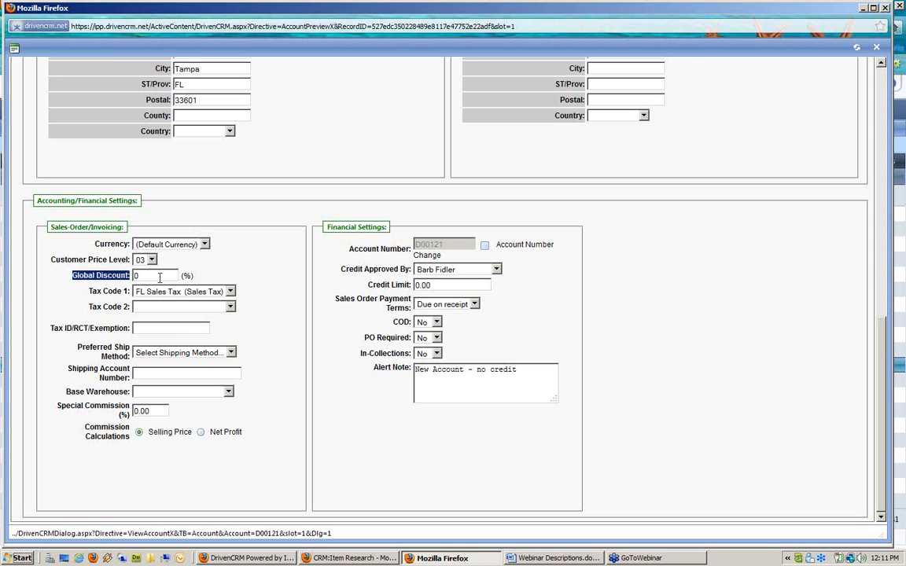
{"action": "left_click_drag", "start_coordinate": [160, 277], "coordinate": [29, 264]}
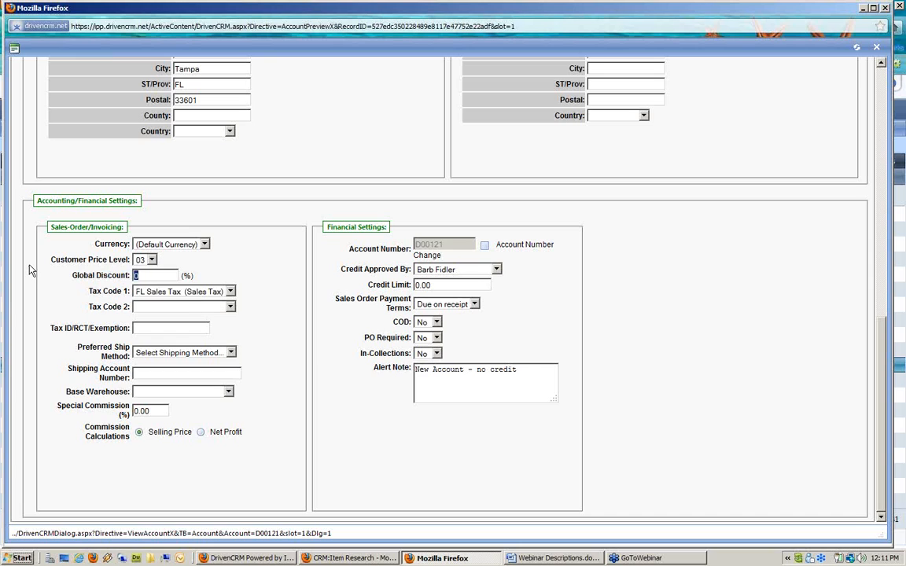
{"action": "type", "text": "10"}
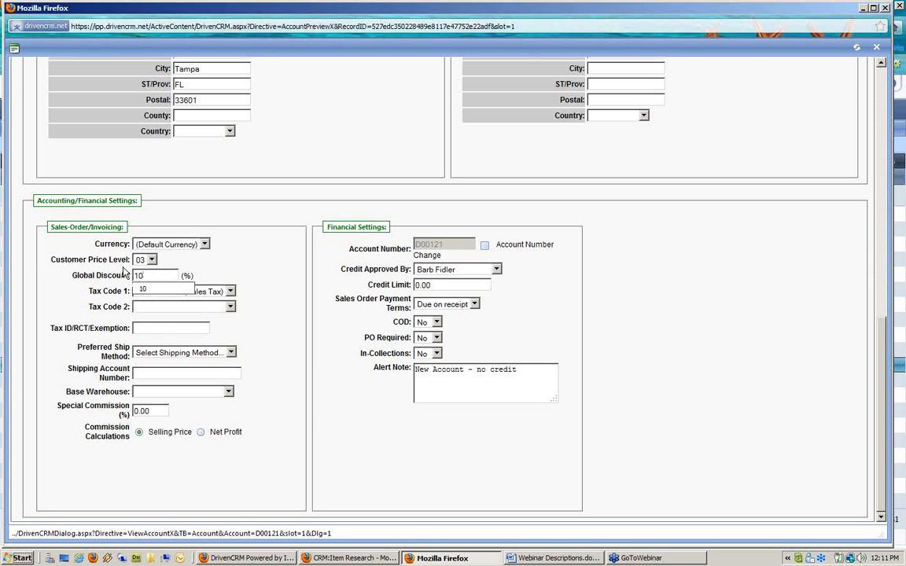
{"action": "left_click", "coordinate": [242, 273]}
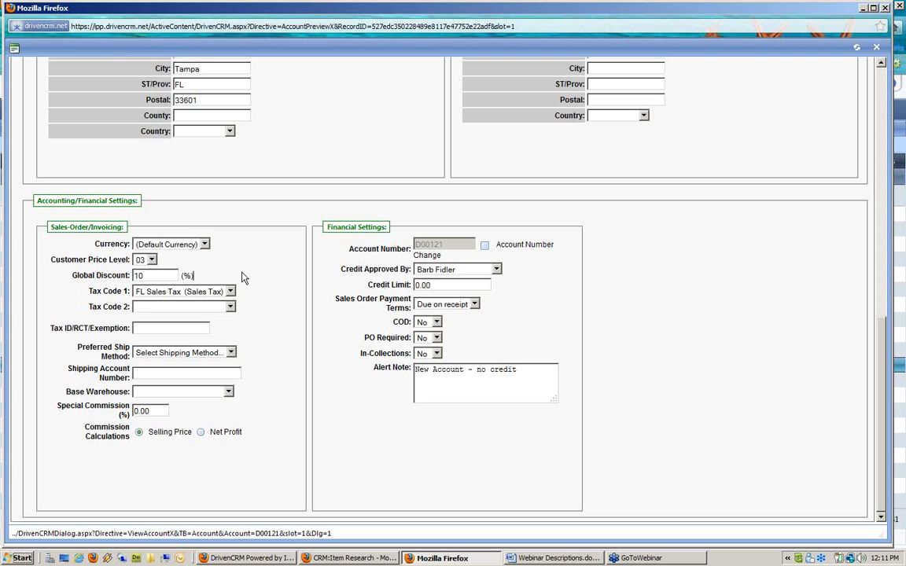
{"action": "scroll", "coordinate": [242, 277], "scroll_direction": "up", "scroll_amount": 10}
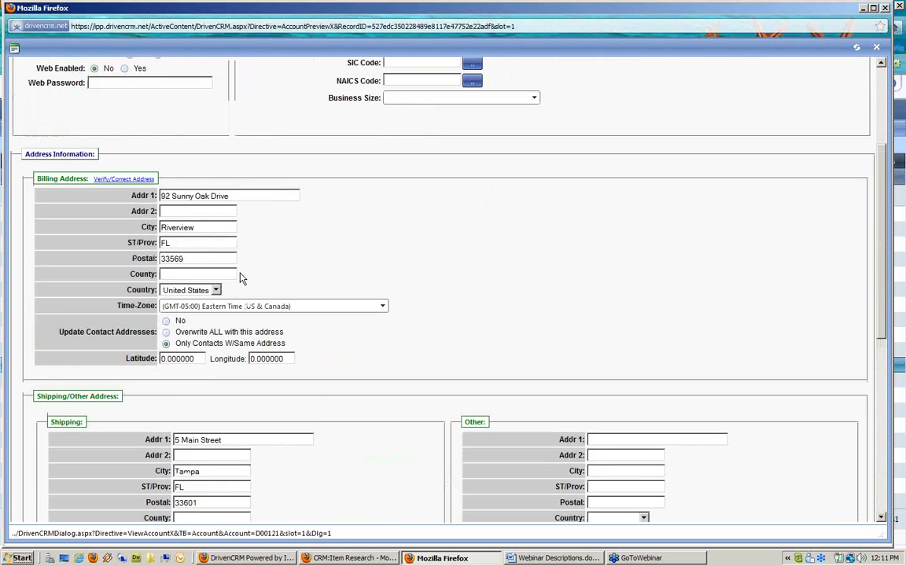
{"action": "scroll", "coordinate": [239, 276], "scroll_direction": "up", "scroll_amount": 3}
{"action": "left_click", "coordinate": [50, 69]}
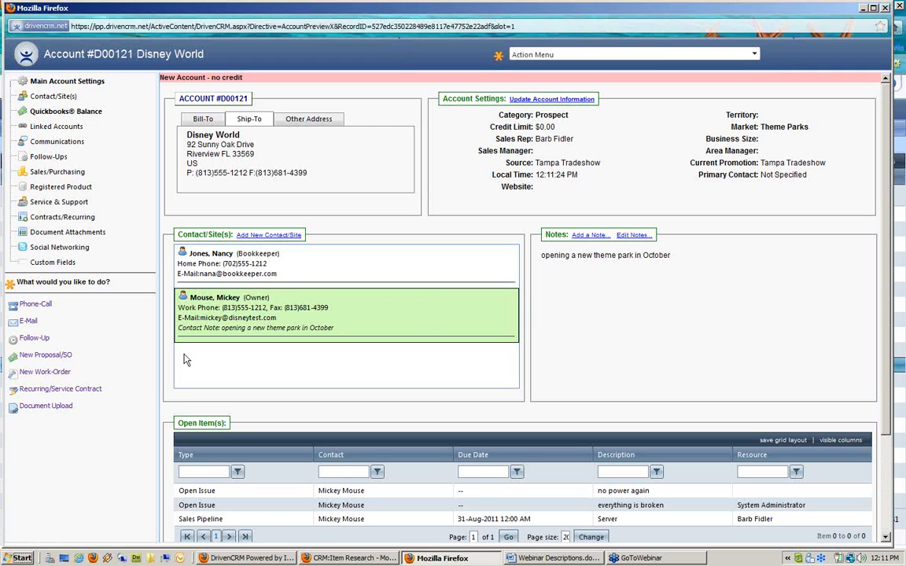
Step: Create a new proposal/sales order for the Disney World account's owner contact with the description "test discounting"
{"action": "left_click", "coordinate": [48, 359]}
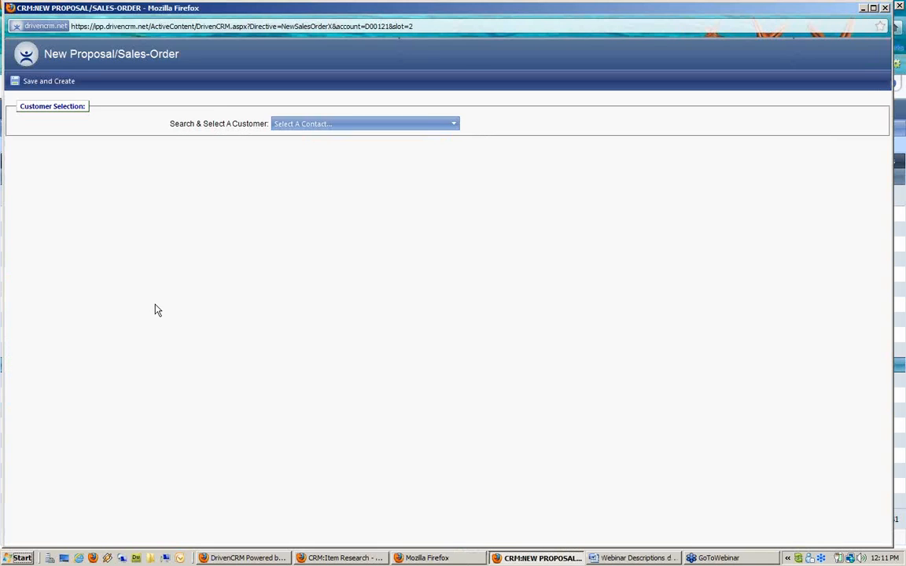
{"action": "left_click", "coordinate": [344, 126]}
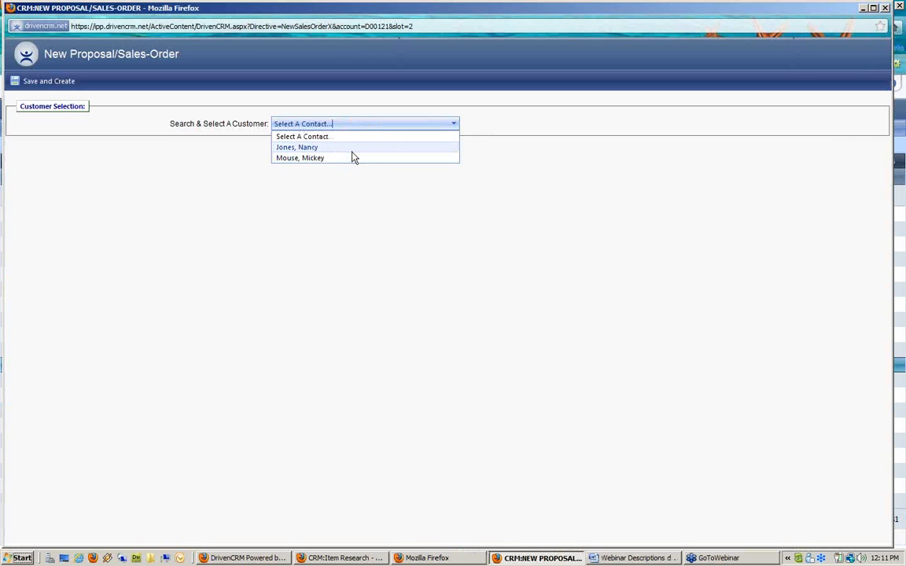
{"action": "left_click", "coordinate": [352, 160]}
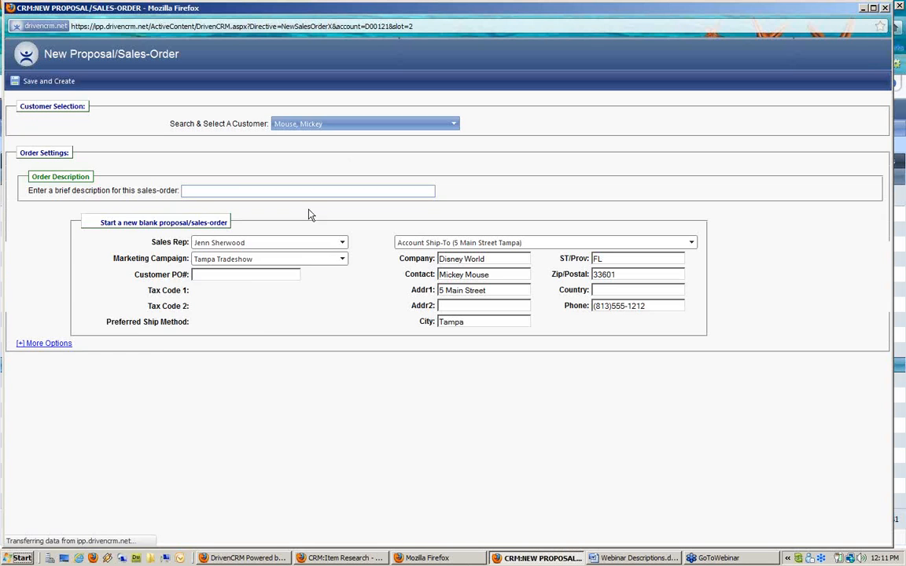
{"action": "left_click", "coordinate": [219, 191]}
{"action": "type", "text": "test "}
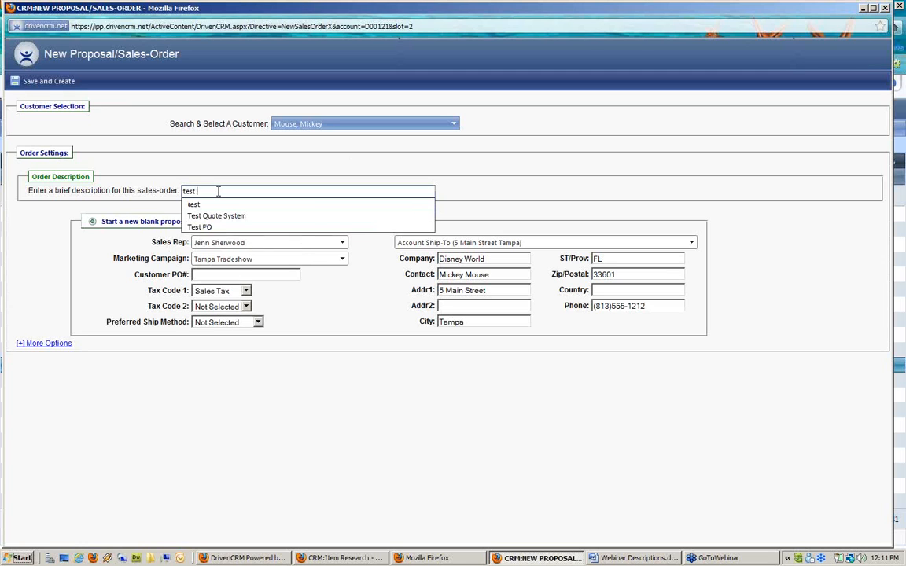
{"action": "type", "text": "d"}
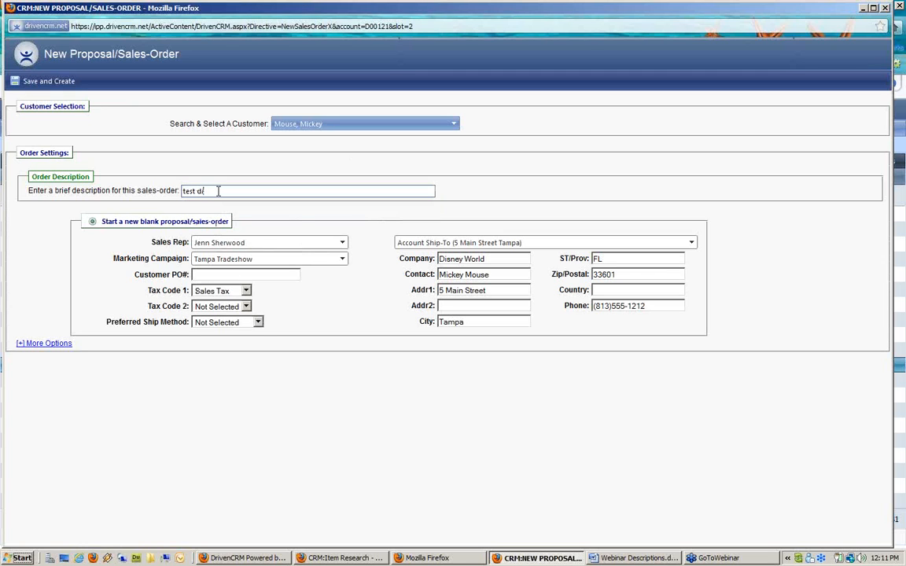
{"action": "type", "text": "iscounting"}
{"action": "left_click", "coordinate": [49, 82]}
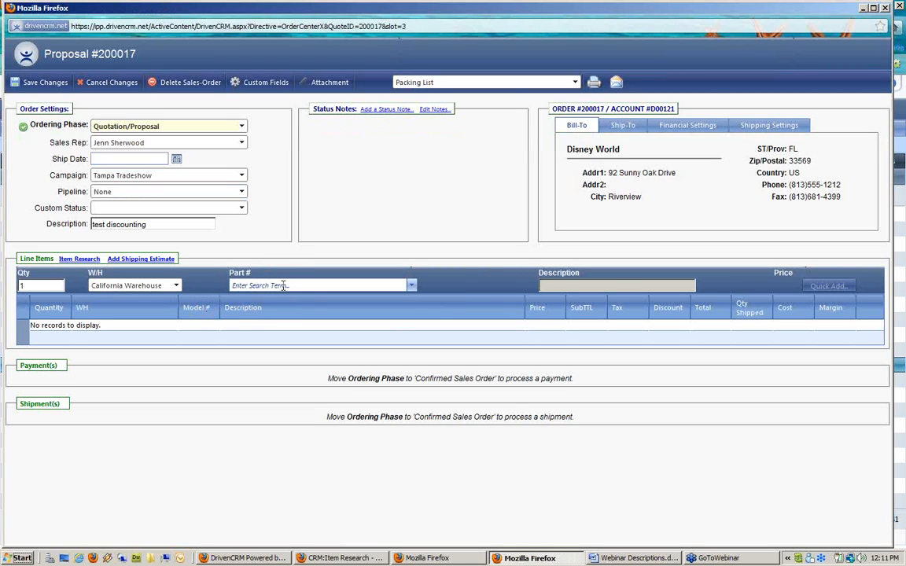
Step: Add one INTERFACE KIT-1500 to the proposal at the 45.00 (Customer Discount (10%)) price
{"action": "left_click", "coordinate": [308, 287]}
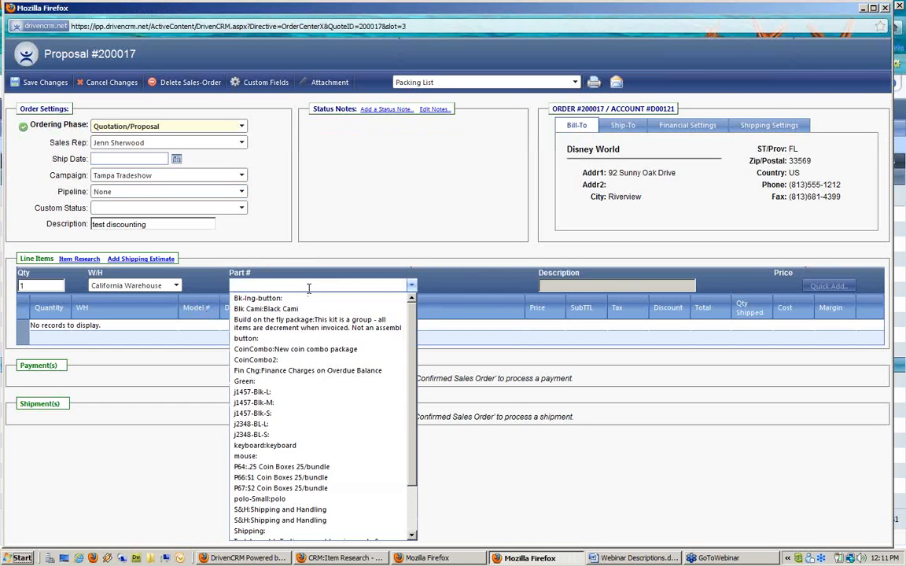
{"action": "type", "text": "interface kit"}
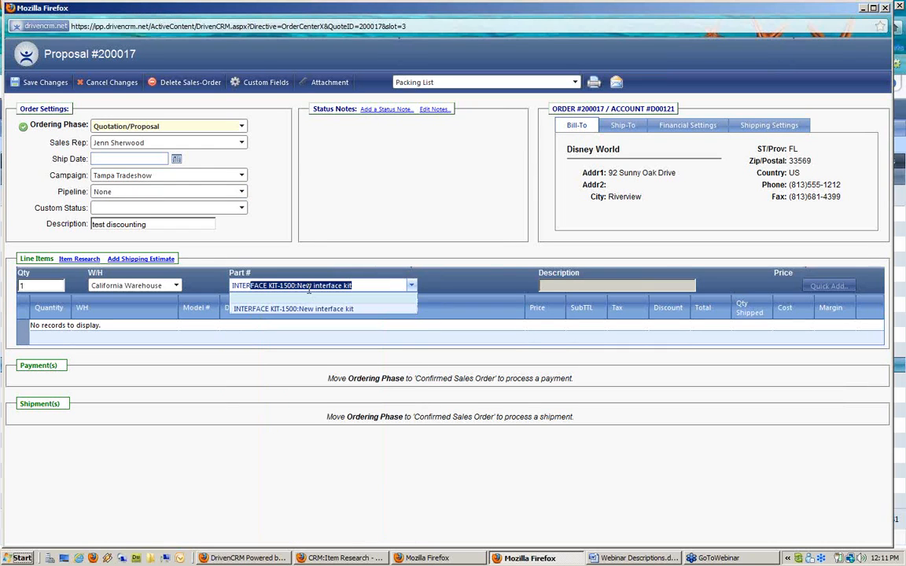
{"action": "left_click", "coordinate": [325, 309]}
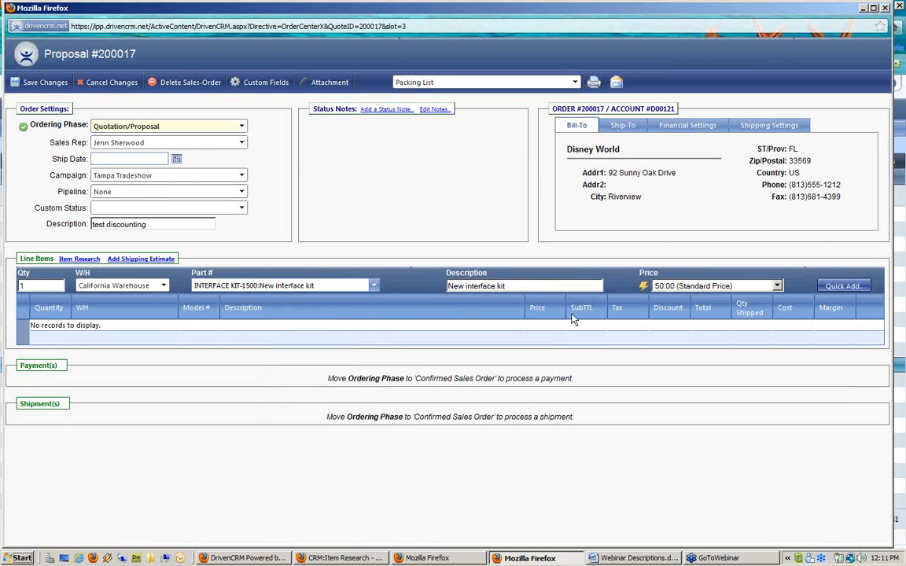
{"action": "left_click", "coordinate": [777, 287]}
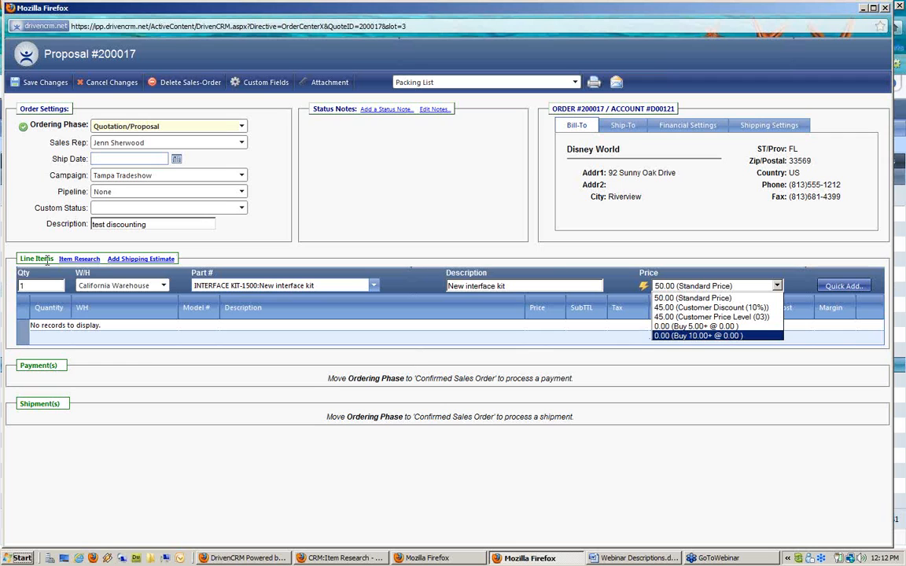
{"action": "left_click", "coordinate": [688, 310]}
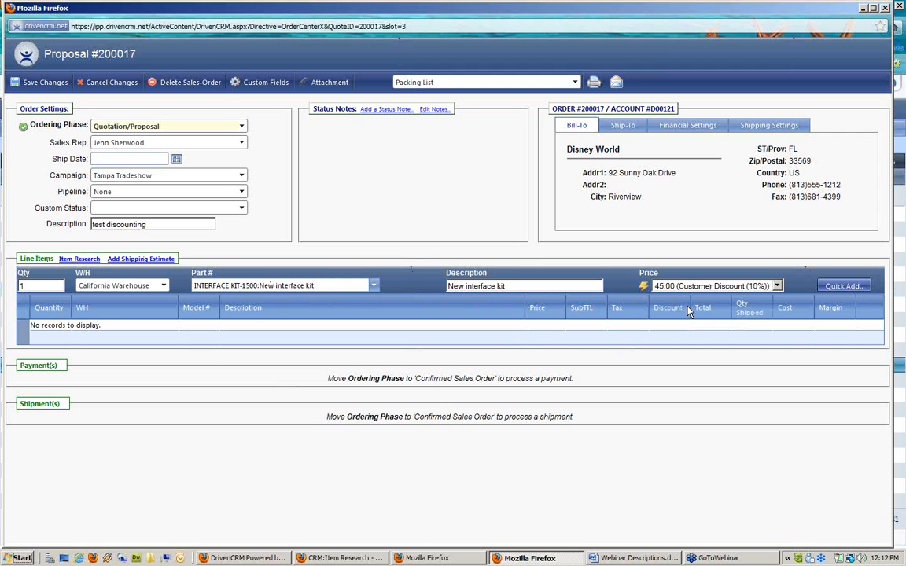
{"action": "left_click", "coordinate": [859, 287]}
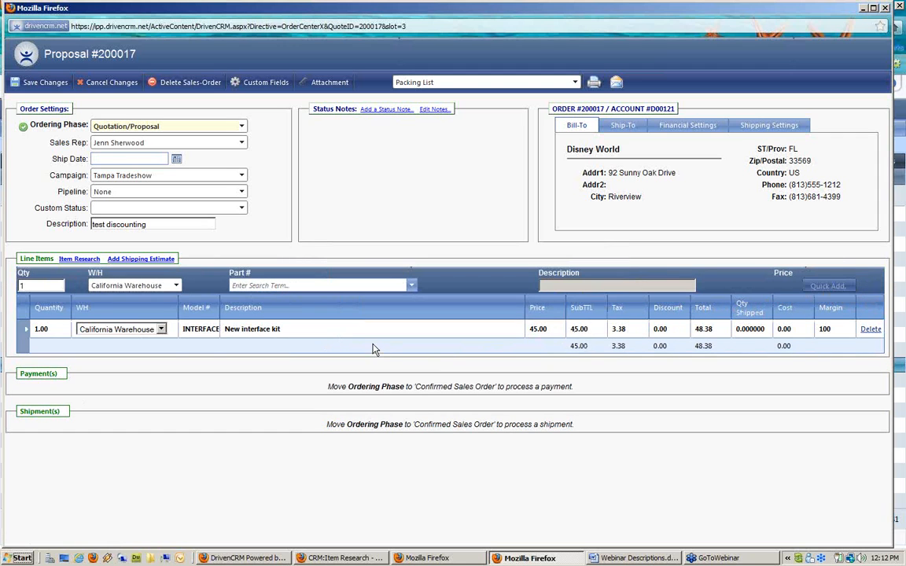
Step: Filter the proposal's item research by model number "inter" and select INTERFACE KIT-1500 as a new line item
{"action": "left_click", "coordinate": [79, 260]}
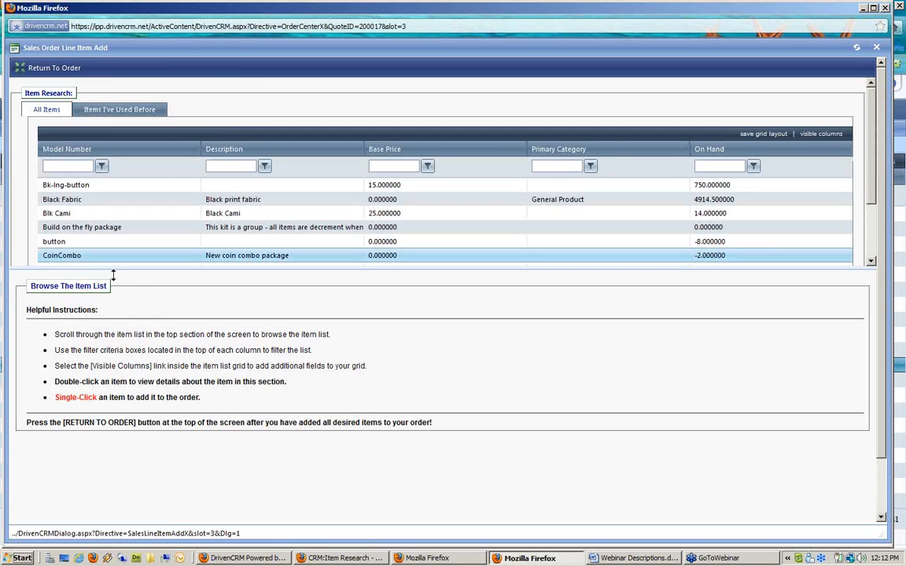
{"action": "left_click", "coordinate": [69, 166]}
{"action": "type", "text": "inter"}
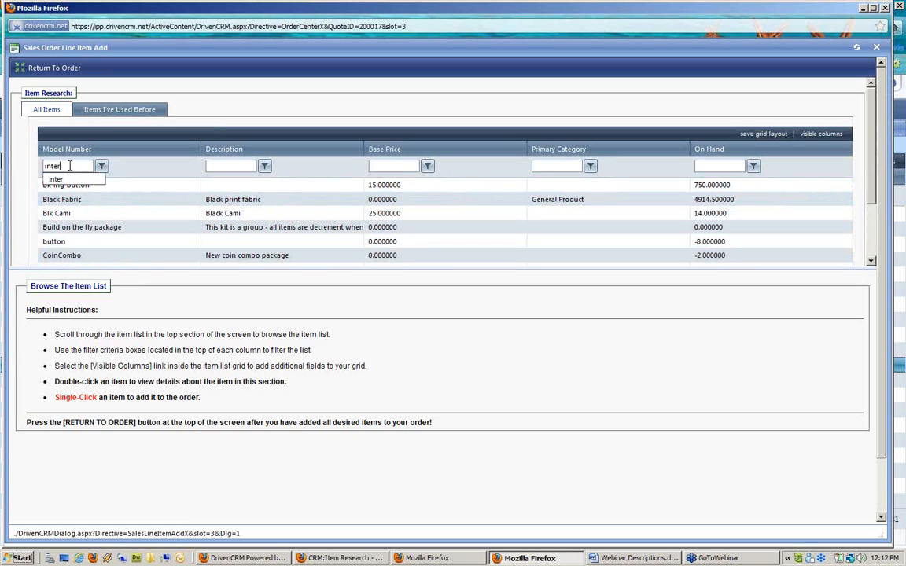
{"action": "key", "text": "Return"}
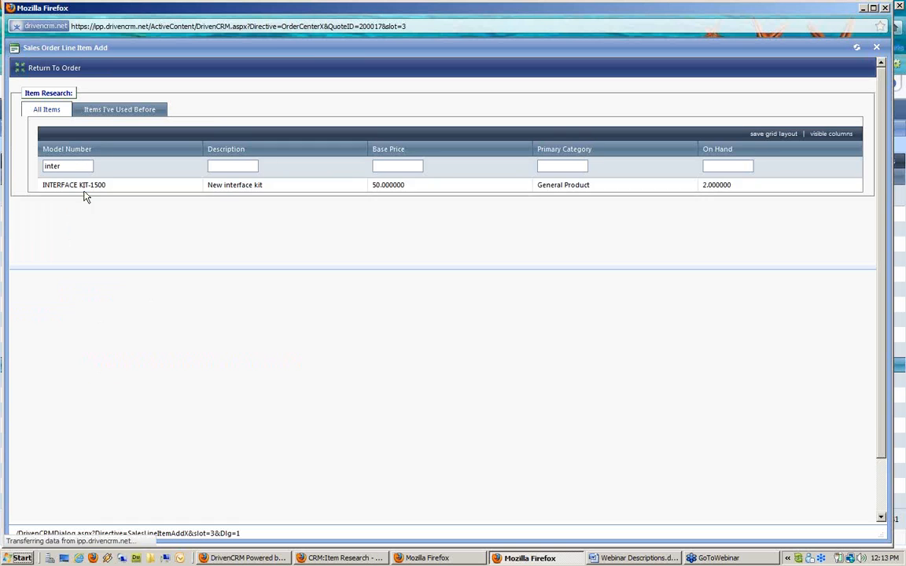
{"action": "left_click", "coordinate": [363, 187]}
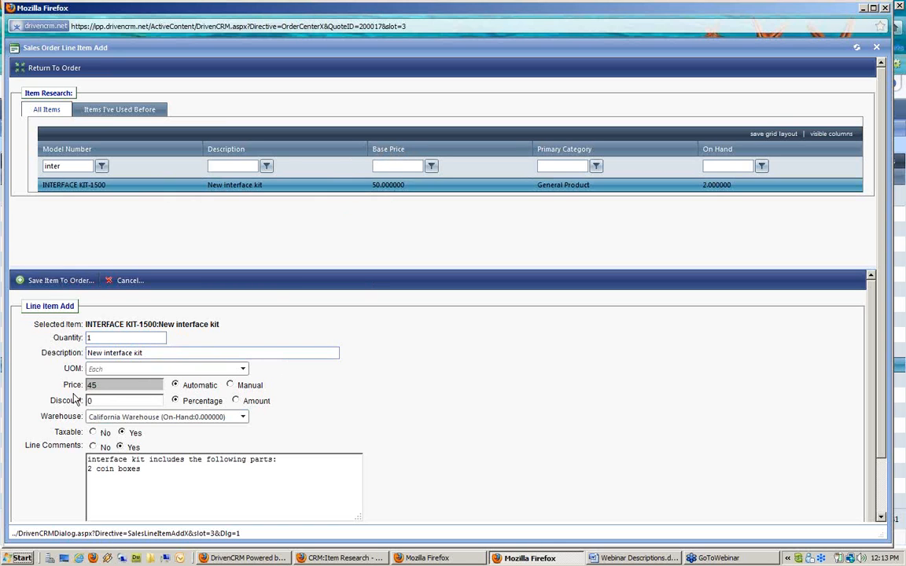
Step: Check the line item's price, try Manual pricing, and restore Automatic pricing
{"action": "left_click_drag", "start_coordinate": [63, 385], "coordinate": [89, 382]}
{"action": "left_click", "coordinate": [113, 387]}
{"action": "scroll", "coordinate": [437, 427], "scroll_direction": "down", "scroll_amount": 1}
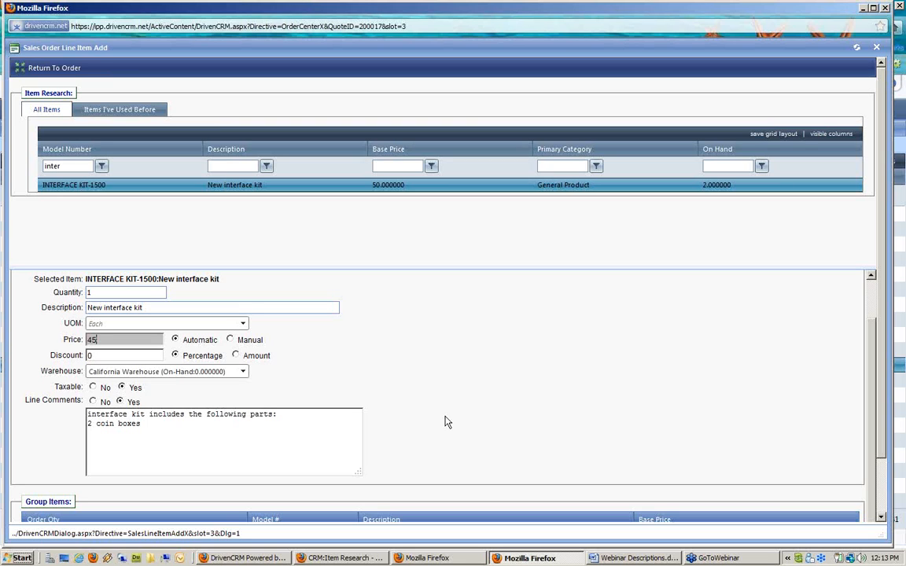
{"action": "left_click", "coordinate": [231, 341]}
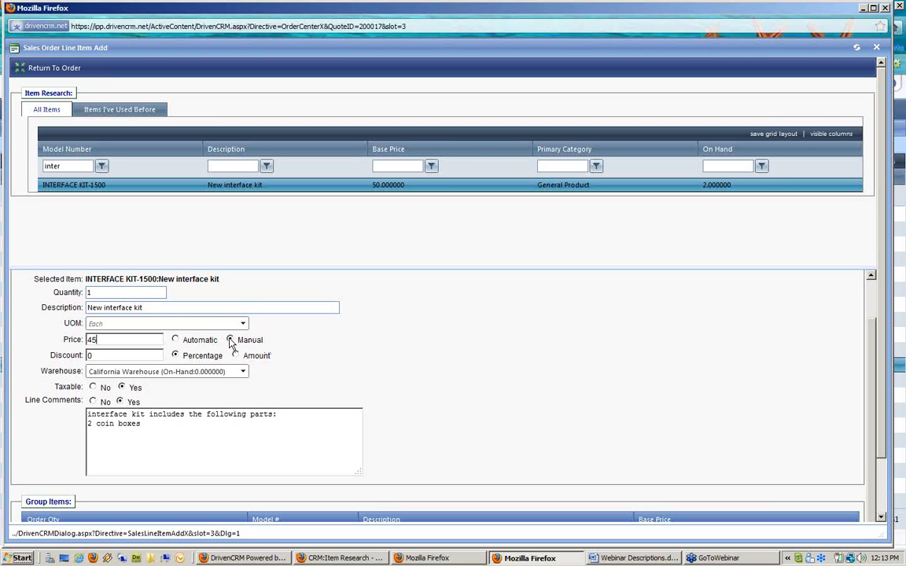
{"action": "left_click", "coordinate": [104, 340]}
{"action": "left_click", "coordinate": [175, 341]}
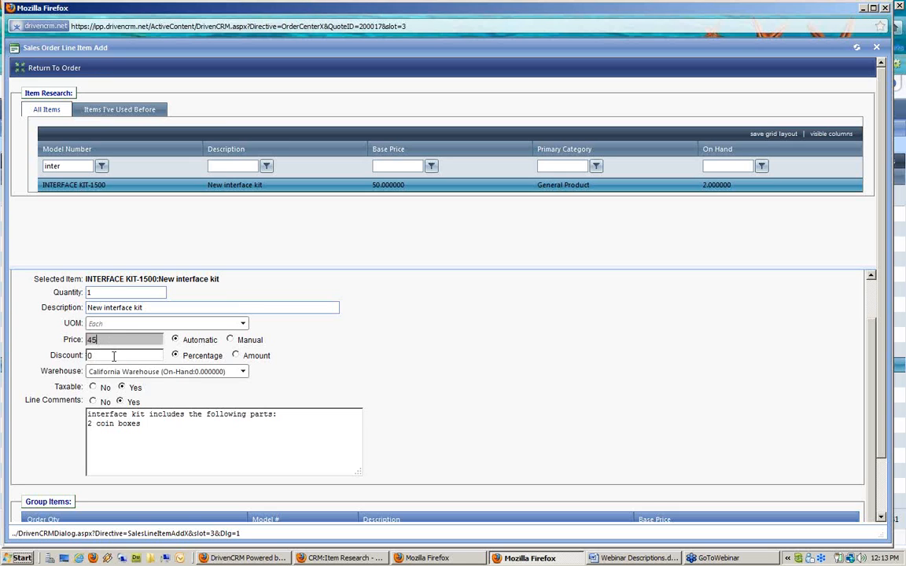
Step: Check the kit's discount, price and group items, and save the kit to the order
{"action": "left_click_drag", "start_coordinate": [50, 355], "coordinate": [77, 356]}
{"action": "left_click", "coordinate": [108, 358]}
{"action": "left_click_drag", "start_coordinate": [61, 339], "coordinate": [84, 339]}
{"action": "scroll", "coordinate": [642, 438], "scroll_direction": "down", "scroll_amount": 2}
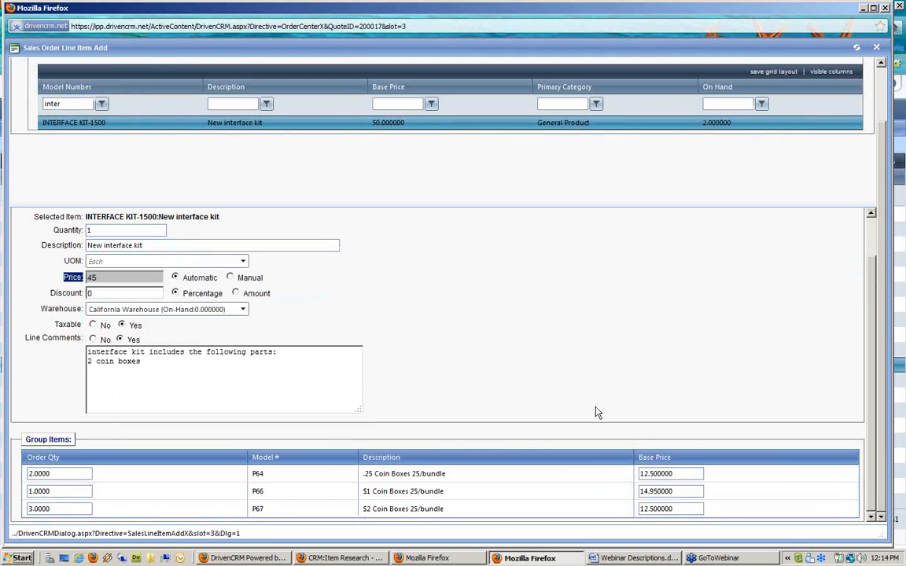
{"action": "left_click", "coordinate": [403, 344]}
{"action": "scroll", "coordinate": [512, 328], "scroll_direction": "up", "scroll_amount": 1}
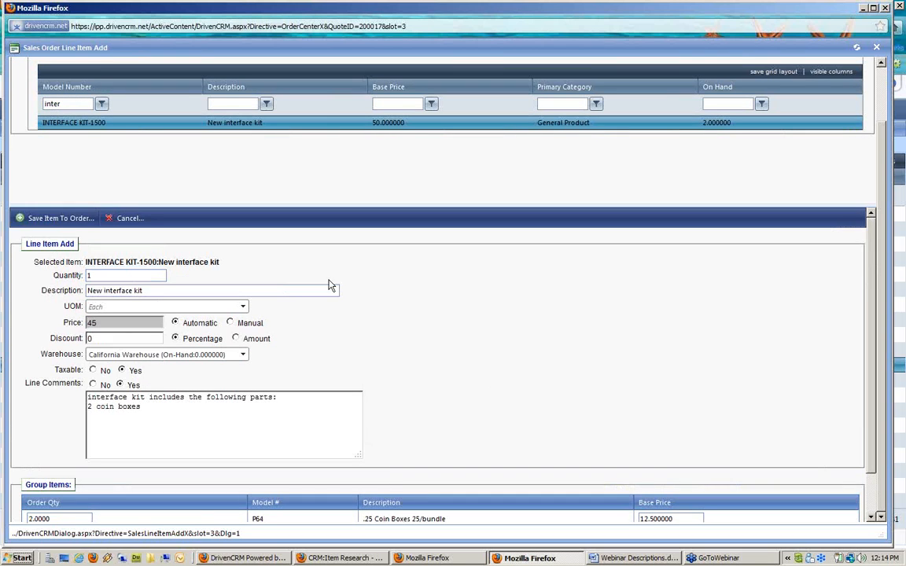
{"action": "left_click", "coordinate": [61, 218]}
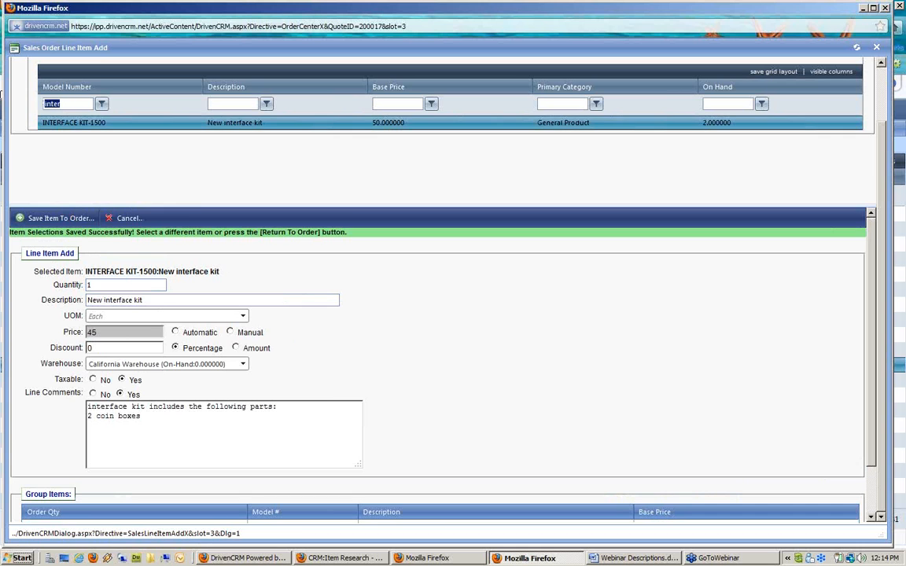
Step: Find the keyboard item by model number "key", review its price and Discounts Available, and return to the proposal without adding it
{"action": "type", "text": "key"}
{"action": "key", "text": "Return"}
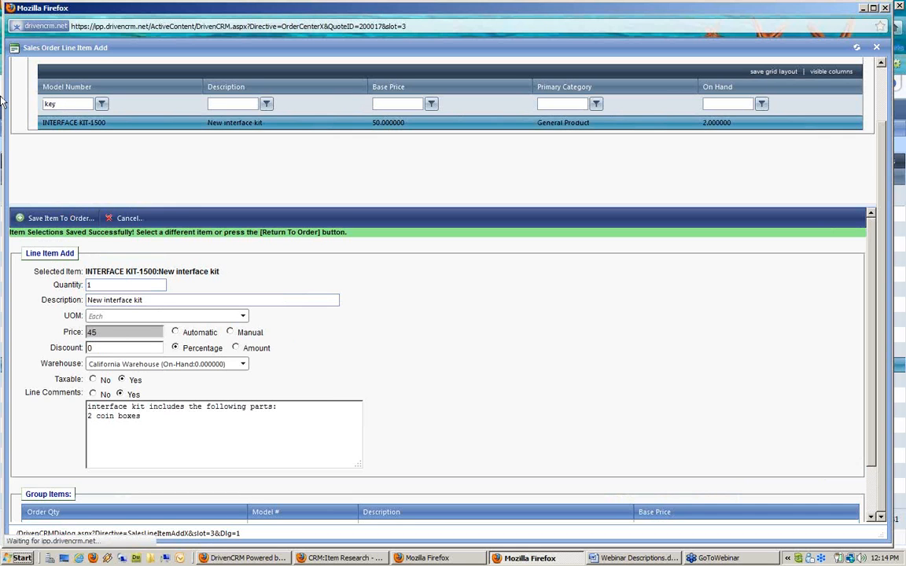
{"action": "scroll", "coordinate": [137, 149], "scroll_direction": "down", "scroll_amount": 1}
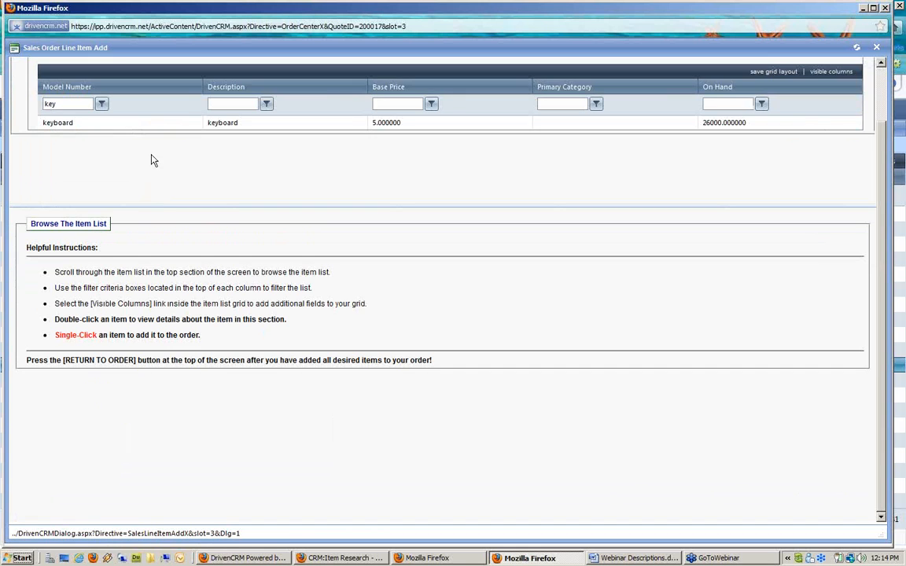
{"action": "left_click", "coordinate": [133, 122]}
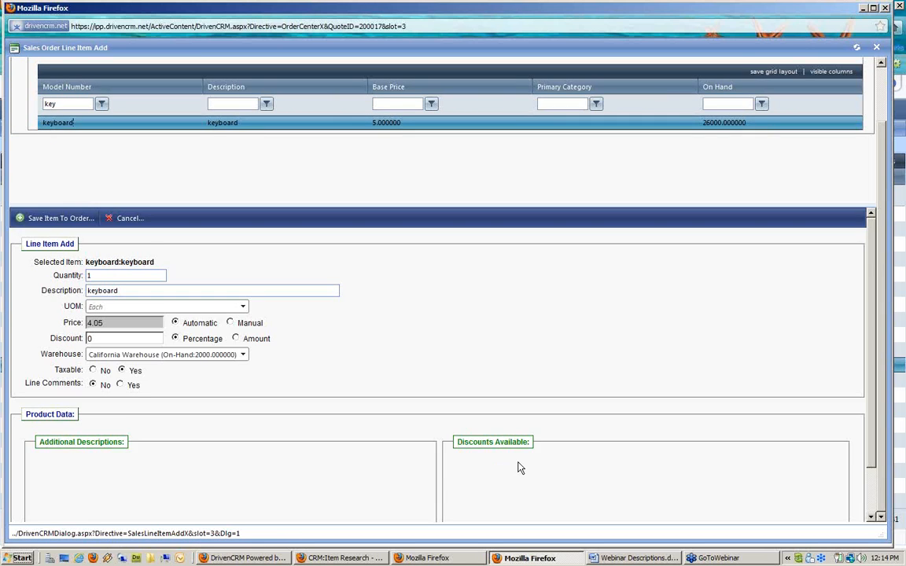
{"action": "scroll", "coordinate": [512, 455], "scroll_direction": "down", "scroll_amount": 1}
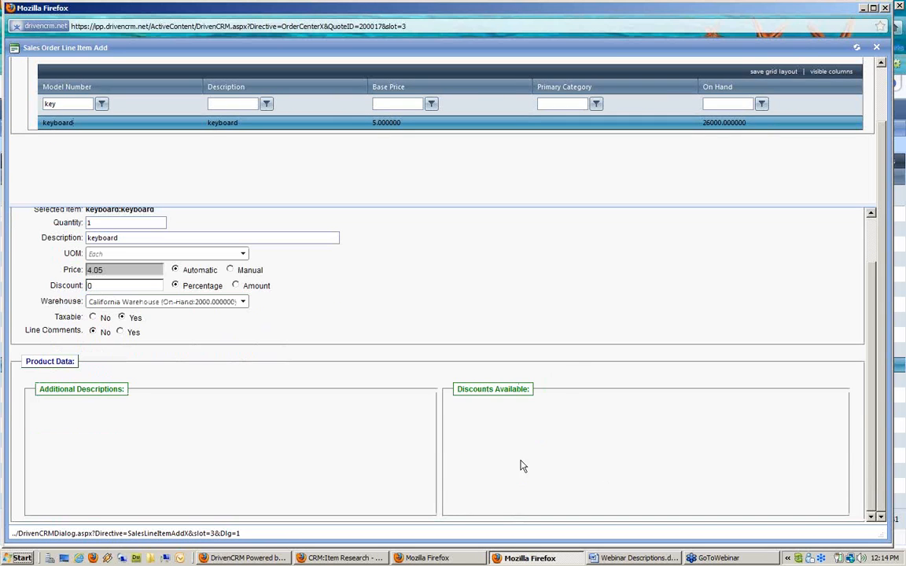
{"action": "triple_click", "coordinate": [460, 393]}
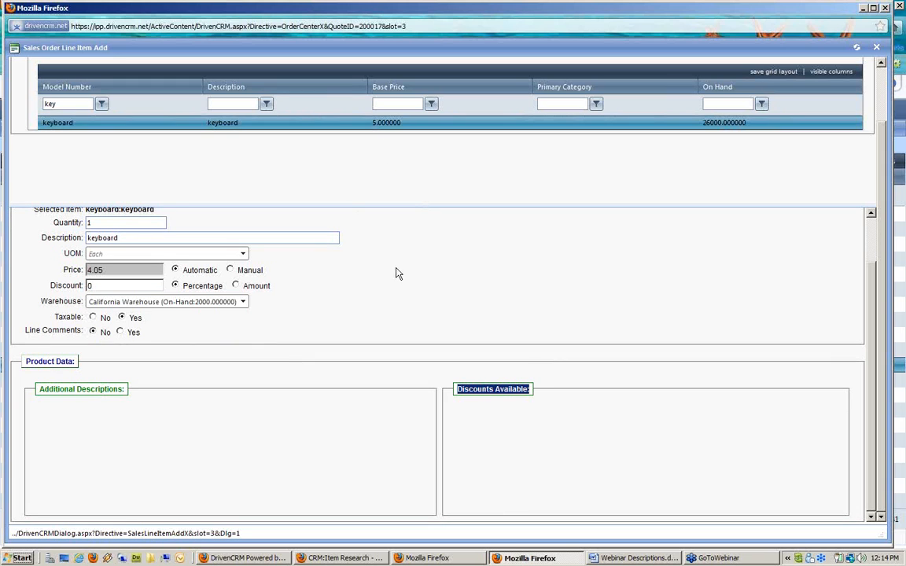
{"action": "left_click", "coordinate": [500, 325]}
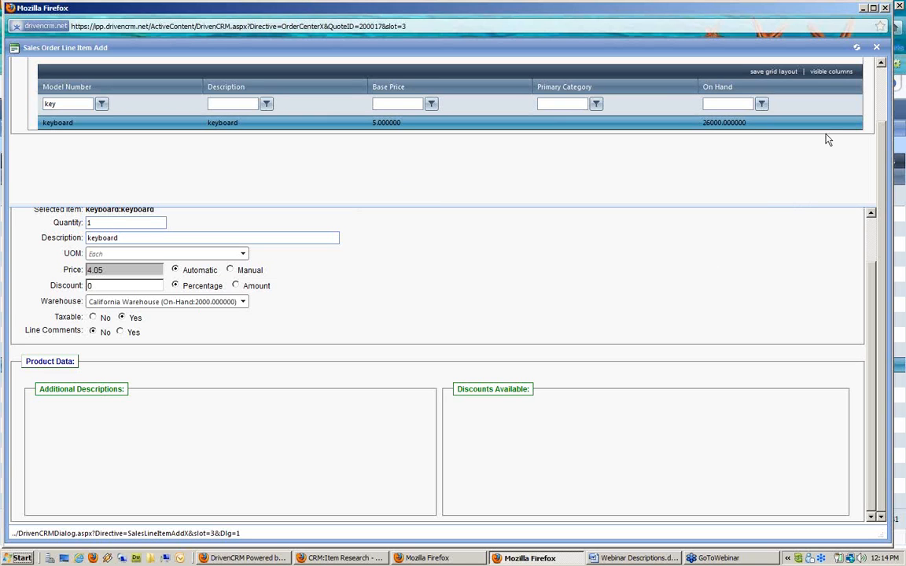
{"action": "left_click", "coordinate": [879, 49]}
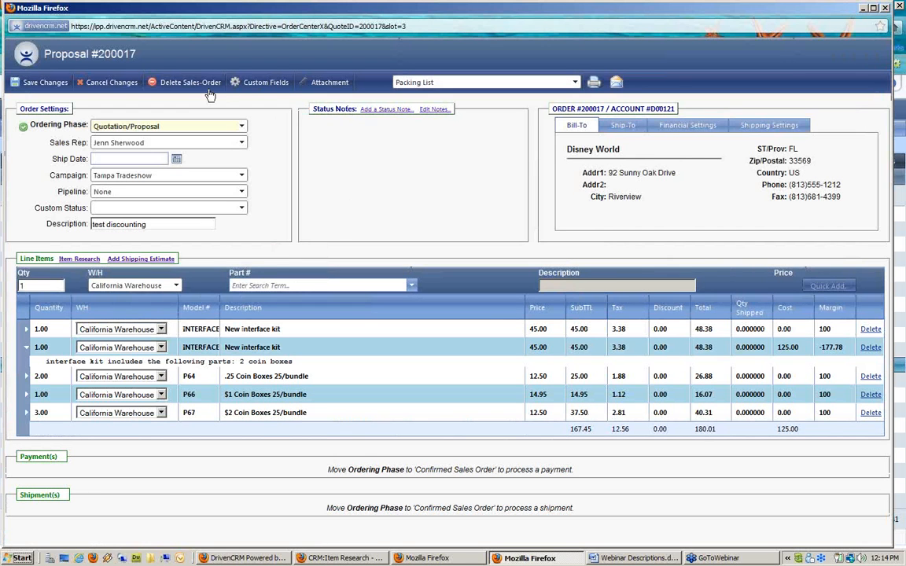
Step: Save the Disney World proposal and close the account and item research windows to return to the contacts list
{"action": "left_click", "coordinate": [57, 90]}
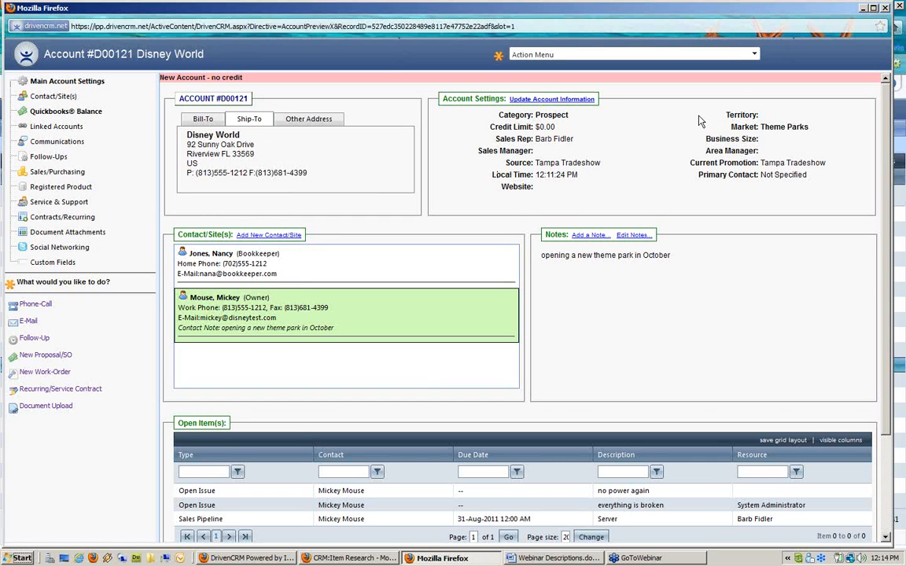
{"action": "left_click", "coordinate": [886, 9]}
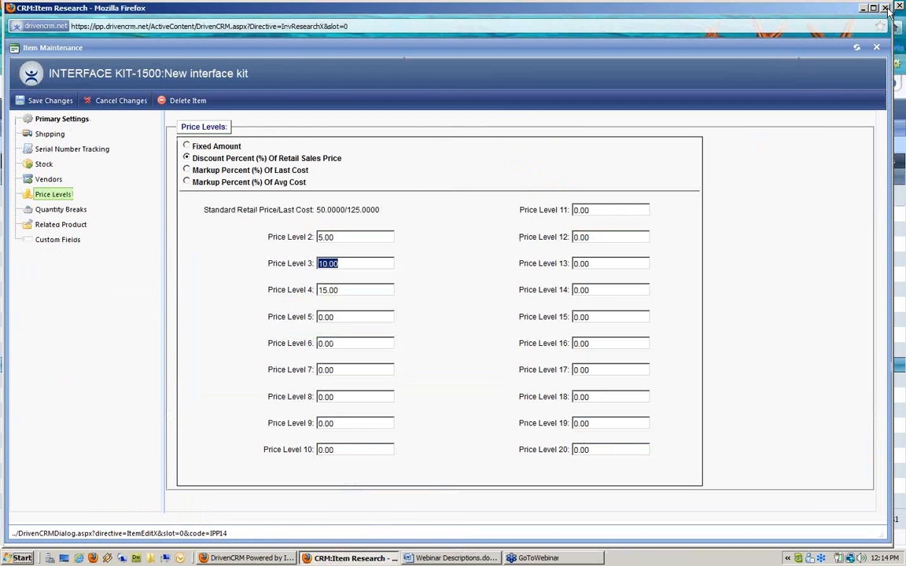
{"action": "left_click", "coordinate": [886, 9]}
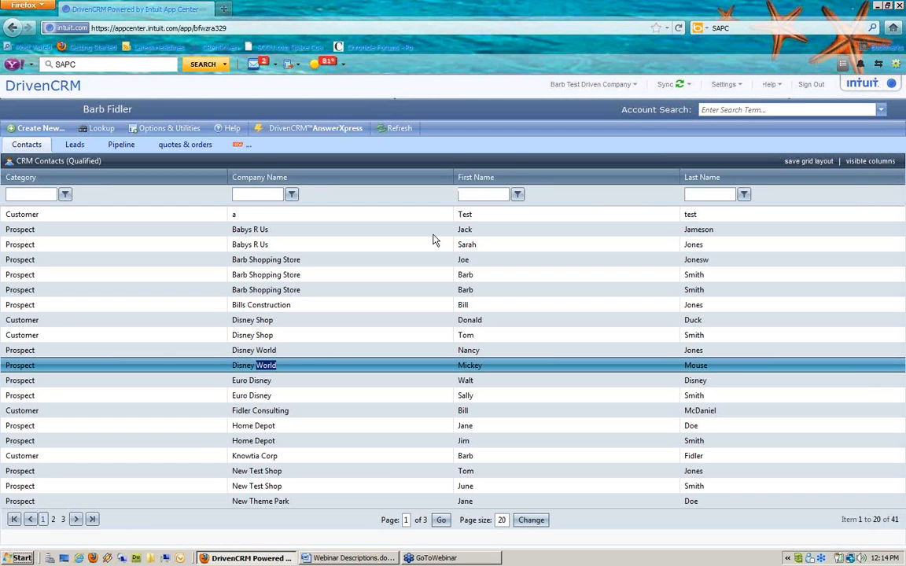
Step: Create a workspace named Marketing with the single-panel layout
{"action": "left_click", "coordinate": [228, 129]}
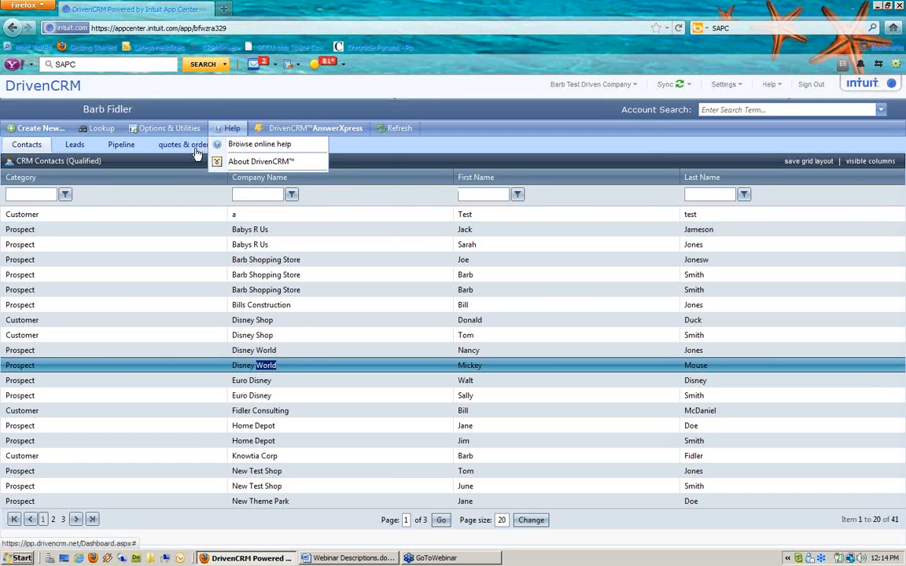
{"action": "left_click", "coordinate": [380, 152]}
{"action": "left_click", "coordinate": [239, 145]}
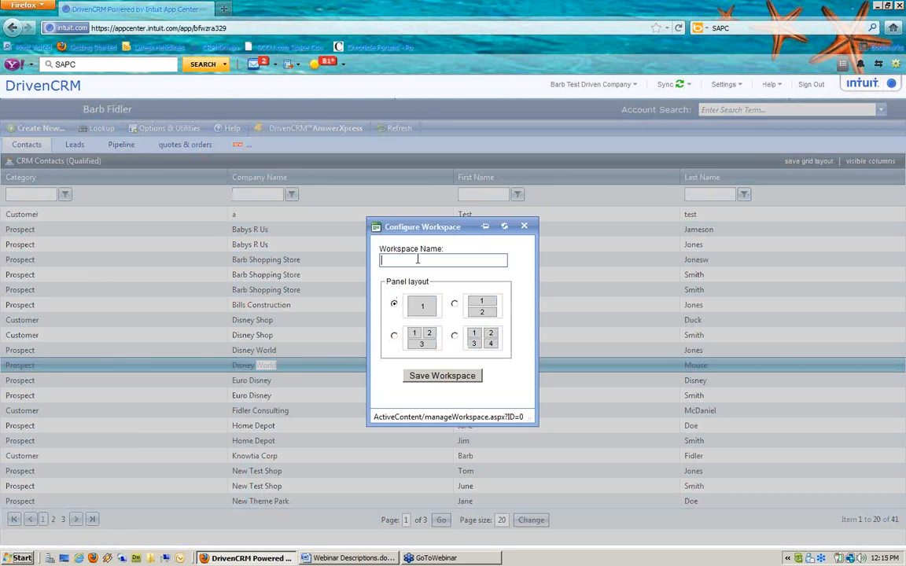
{"action": "type", "text": "mark"}
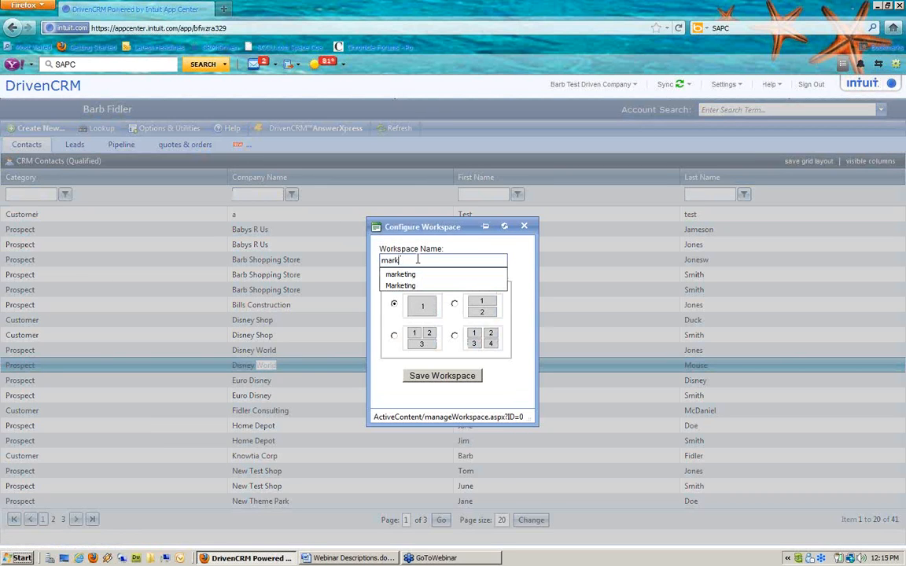
{"action": "type", "text": "et"}
{"action": "left_click", "coordinate": [418, 286]}
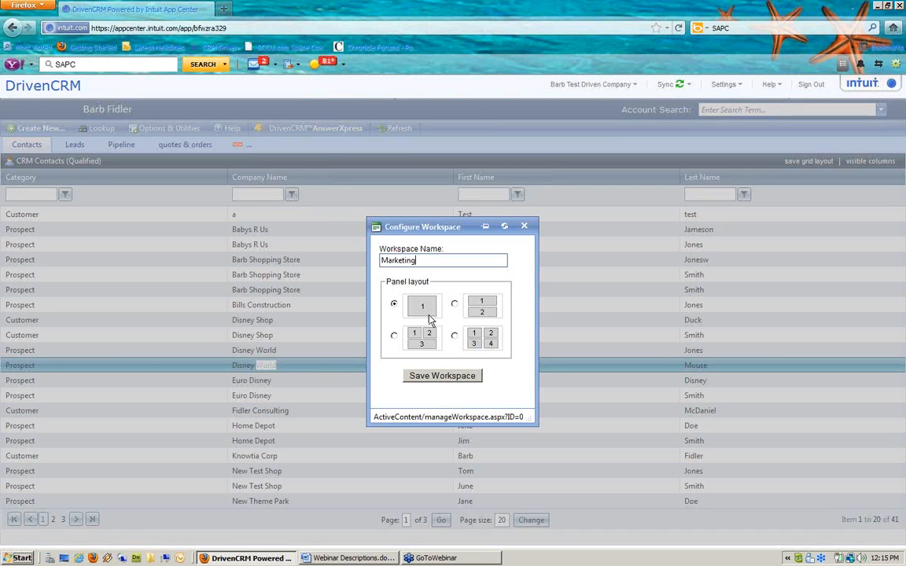
{"action": "left_click", "coordinate": [440, 376]}
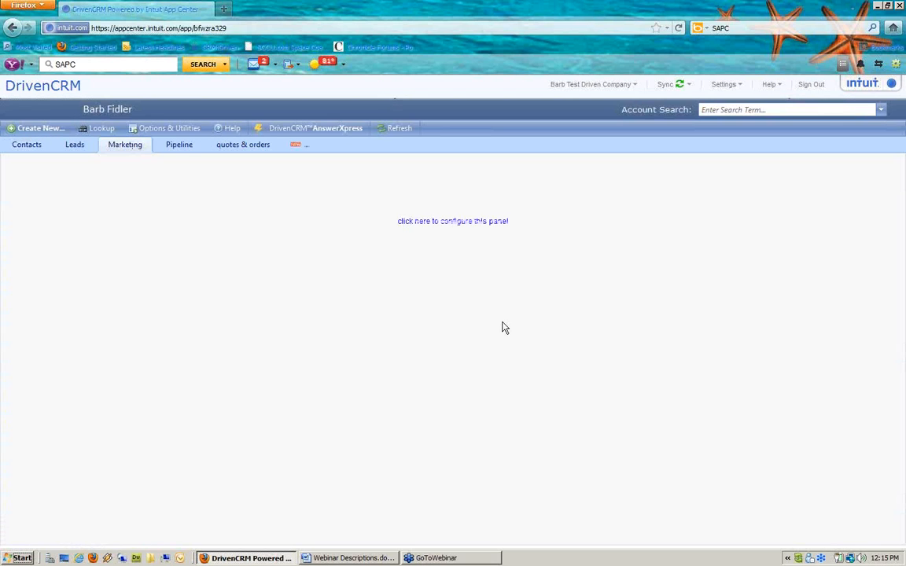
Step: Configure the Marketing workspace's panel to show the All Active Marketing Campaigns component
{"action": "left_click", "coordinate": [439, 222]}
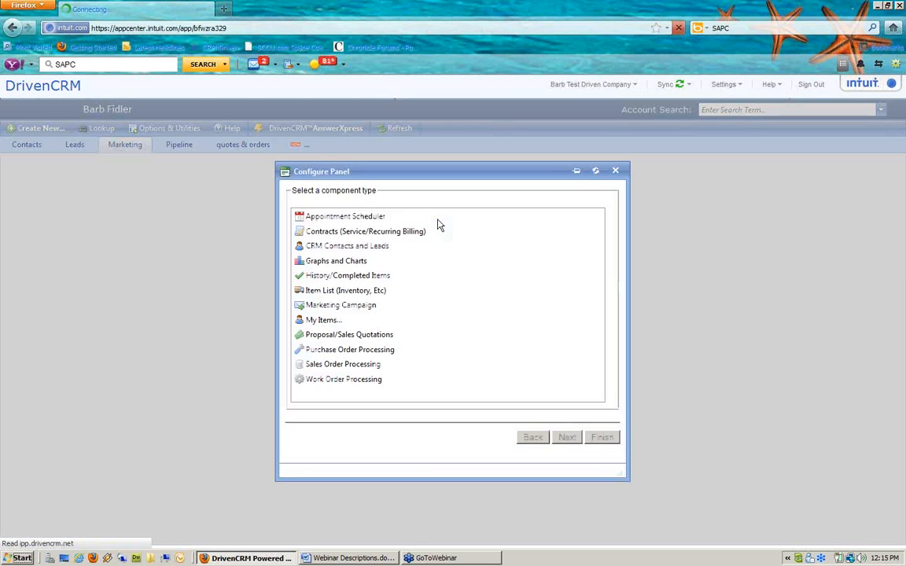
{"action": "left_click", "coordinate": [385, 306]}
{"action": "left_click", "coordinate": [567, 438]}
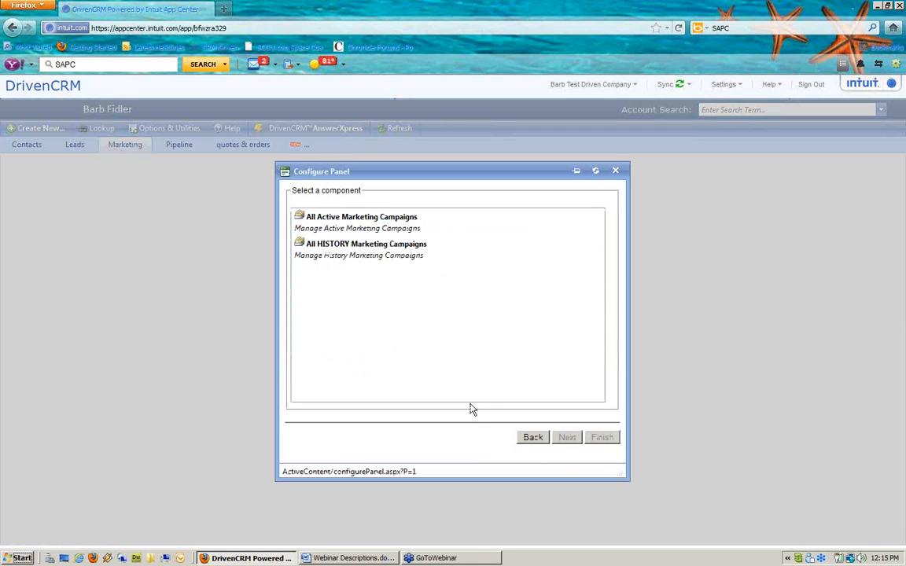
{"action": "left_click", "coordinate": [356, 255]}
{"action": "left_click", "coordinate": [318, 220]}
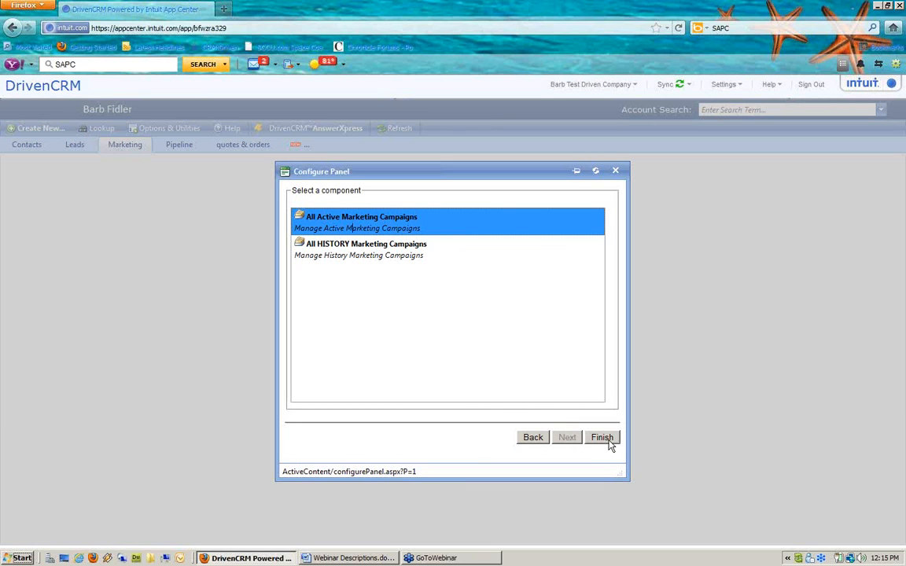
{"action": "left_click", "coordinate": [607, 440]}
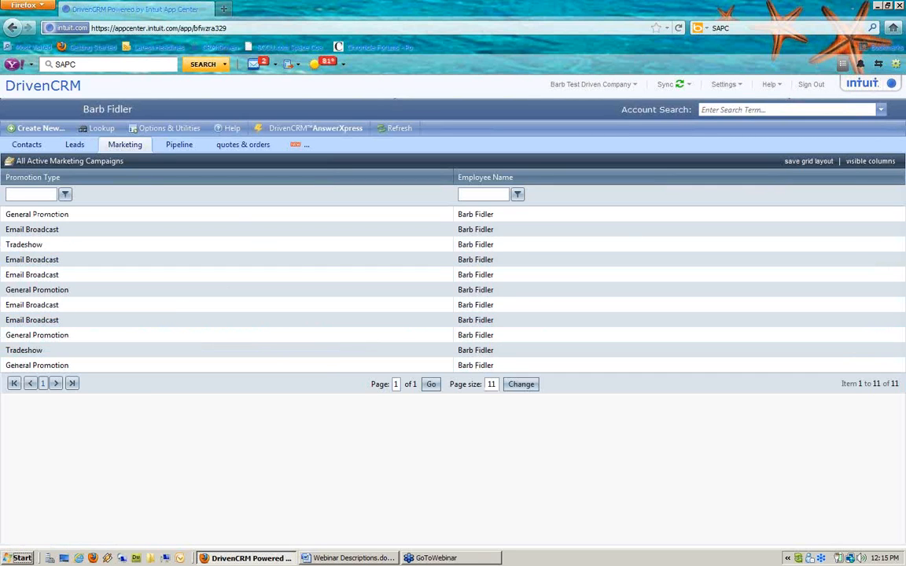
Step: Show the budget, Used For Discounting, Revenue, Expiration Date and Start Date columns in the campaigns grid
{"action": "left_click", "coordinate": [859, 164]}
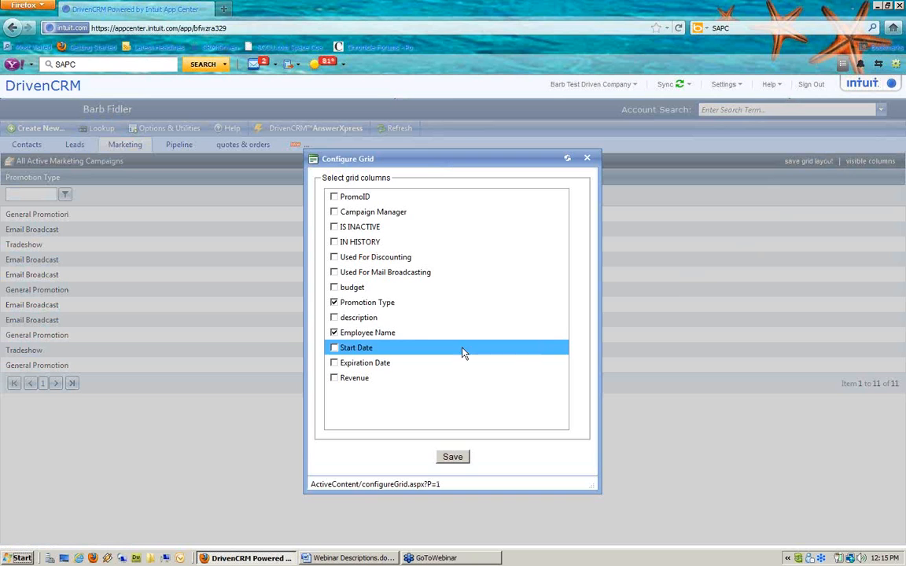
{"action": "left_click", "coordinate": [333, 287]}
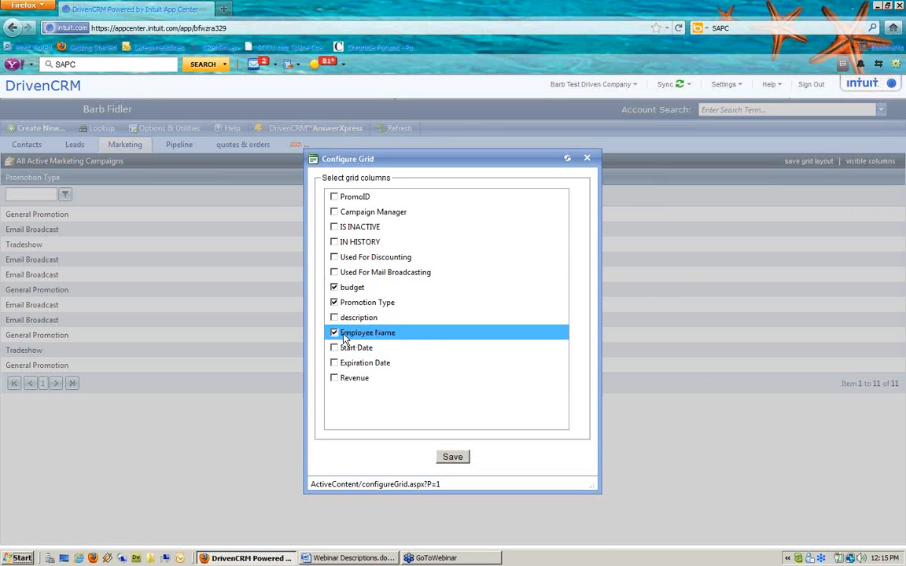
{"action": "left_click", "coordinate": [334, 257]}
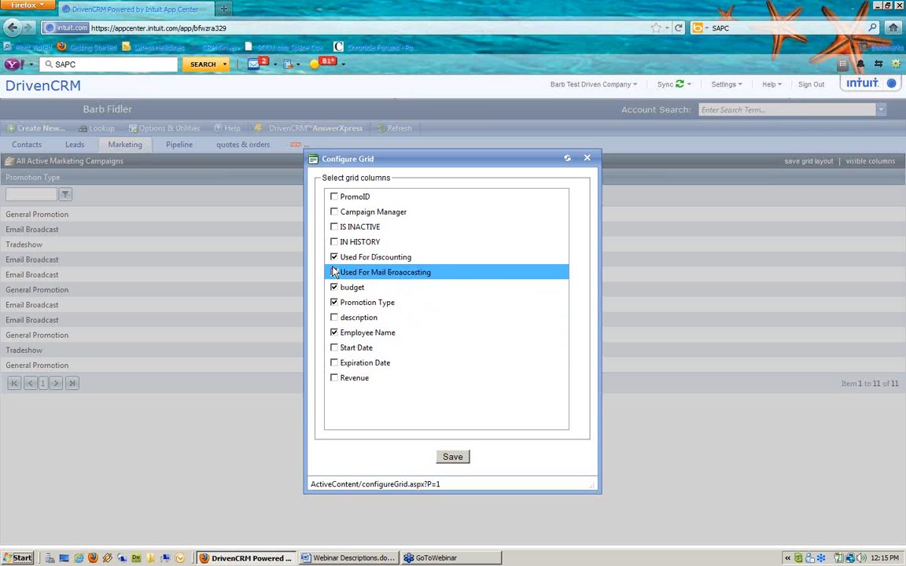
{"action": "left_click", "coordinate": [333, 363]}
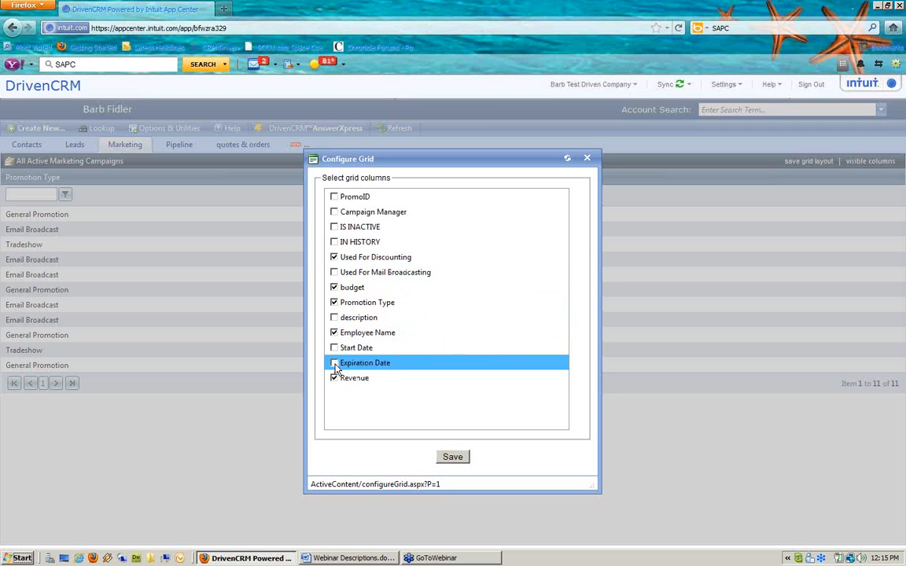
{"action": "left_click", "coordinate": [333, 348]}
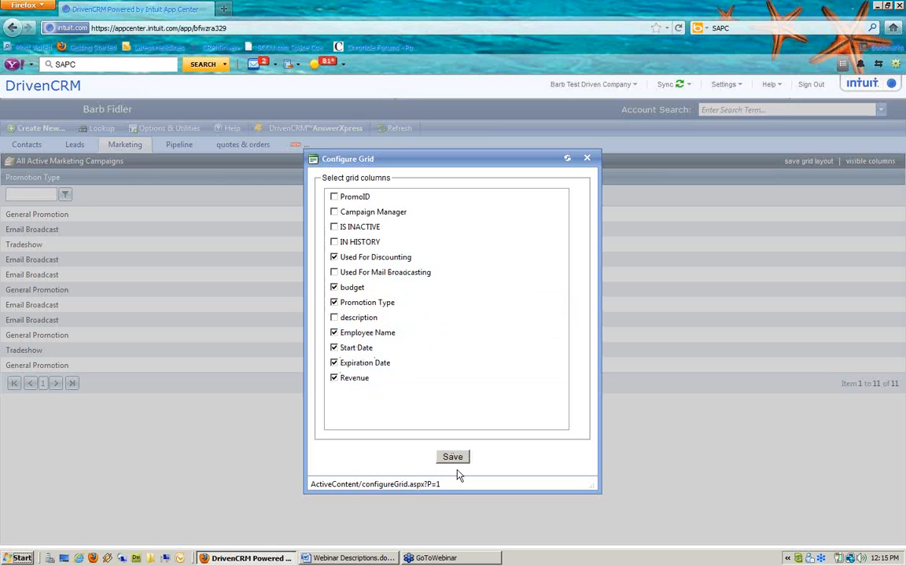
{"action": "left_click", "coordinate": [453, 456]}
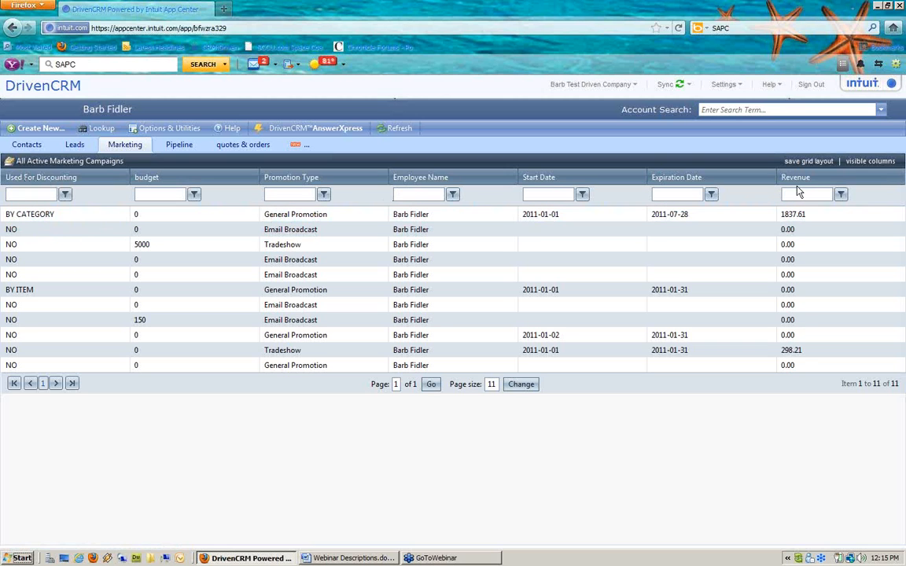
Step: Add the description column to the marketing campaigns grid
{"action": "left_click", "coordinate": [870, 161]}
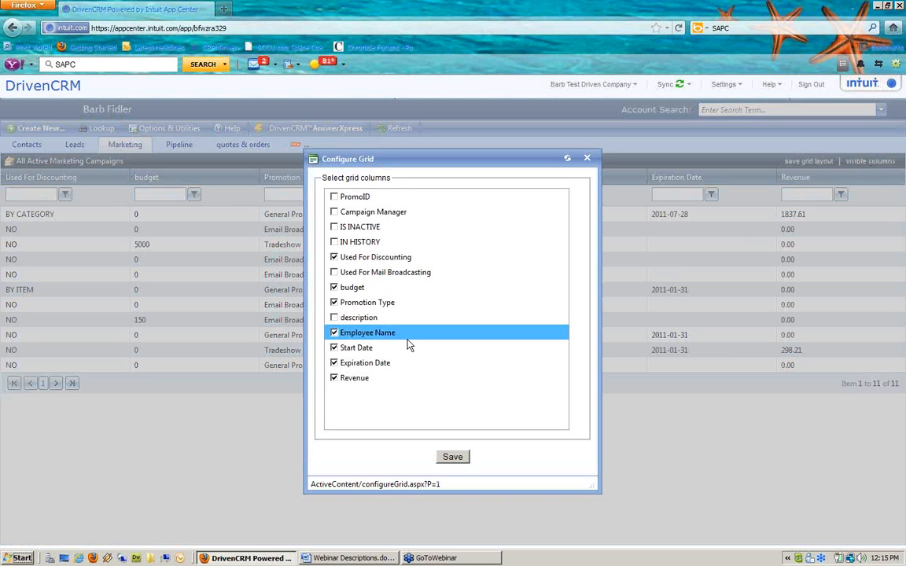
{"action": "left_click", "coordinate": [334, 318]}
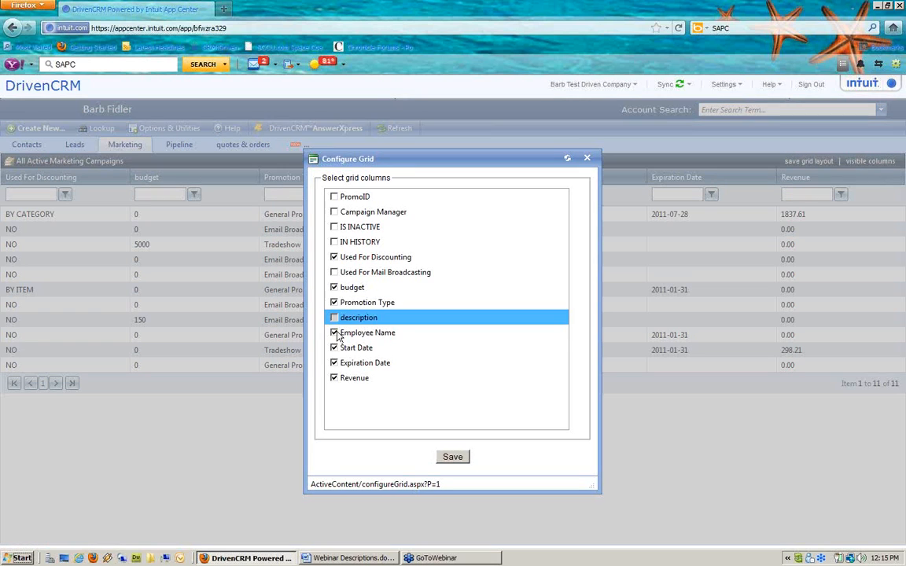
{"action": "left_click", "coordinate": [456, 460]}
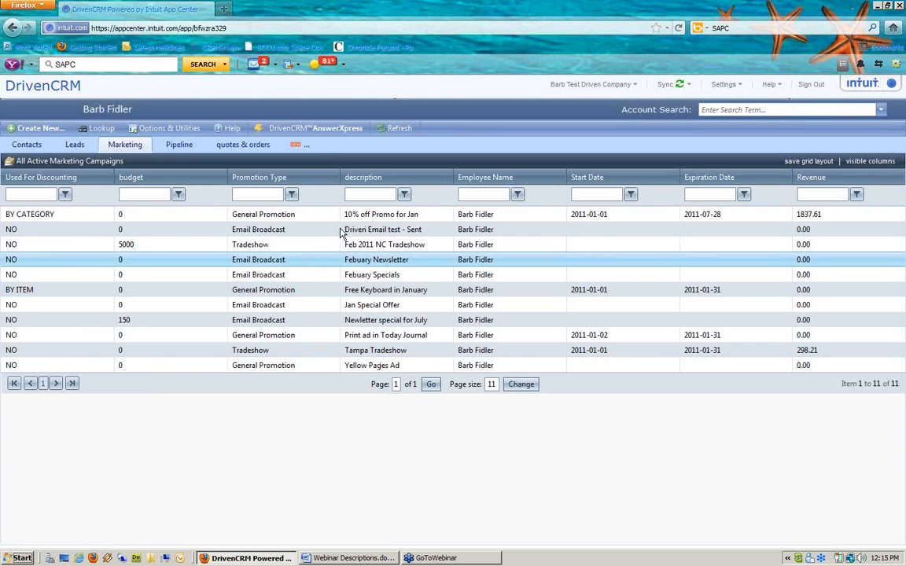
Step: Compare the campaigns used for discounting by category and by item, including their dates and revenue
{"action": "left_click", "coordinate": [142, 217]}
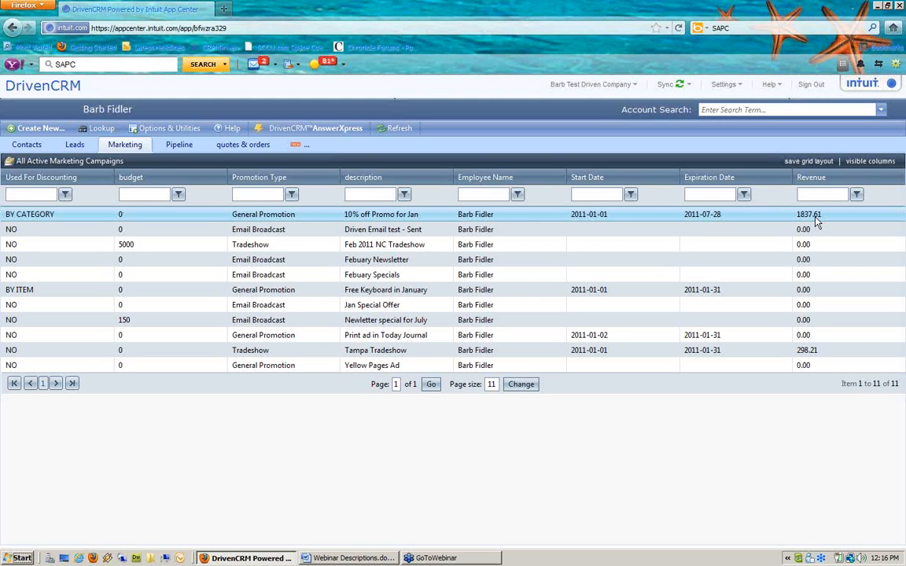
{"action": "left_click", "coordinate": [777, 217]}
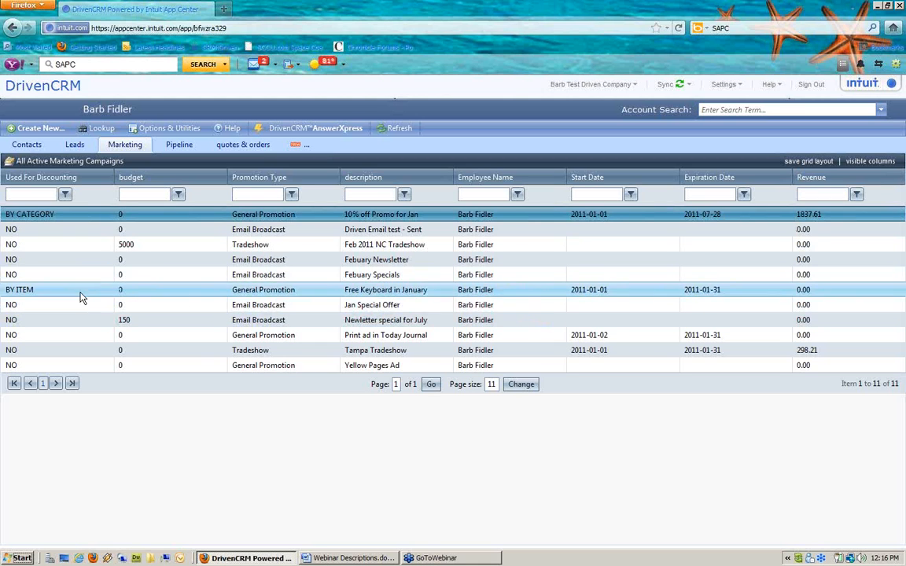
{"action": "left_click", "coordinate": [40, 292]}
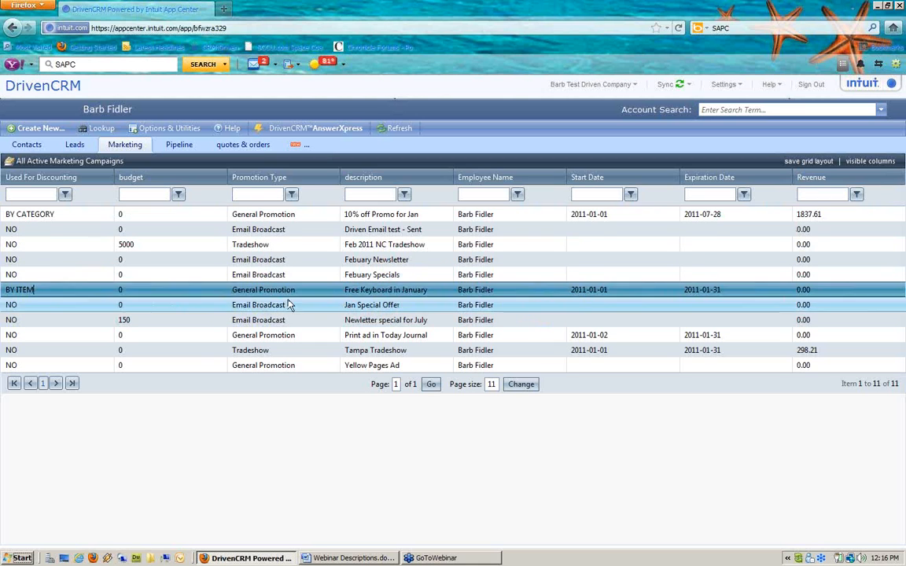
{"action": "right_click", "coordinate": [417, 303]}
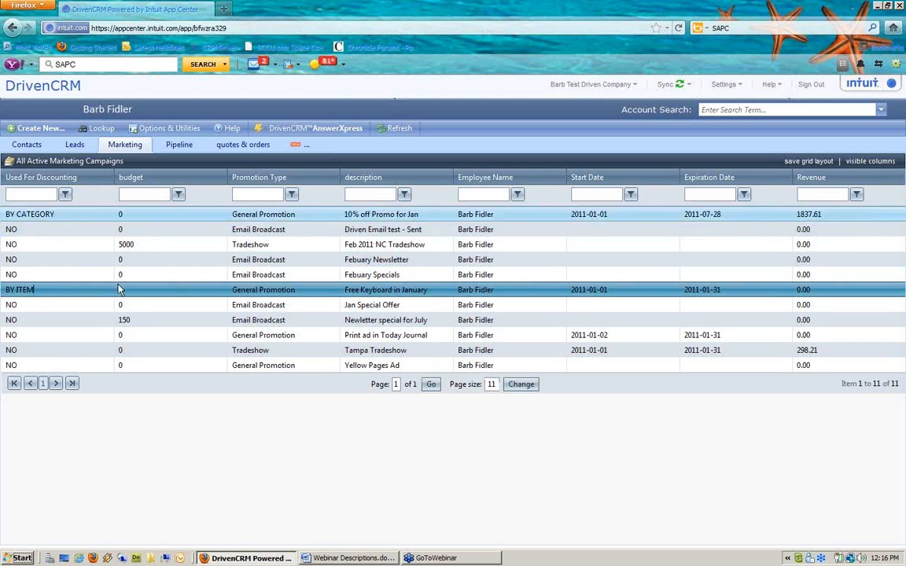
Step: Open the 10% off Promo for Jan campaign and examine its Promotional Pricing Options
{"action": "left_click", "coordinate": [49, 216]}
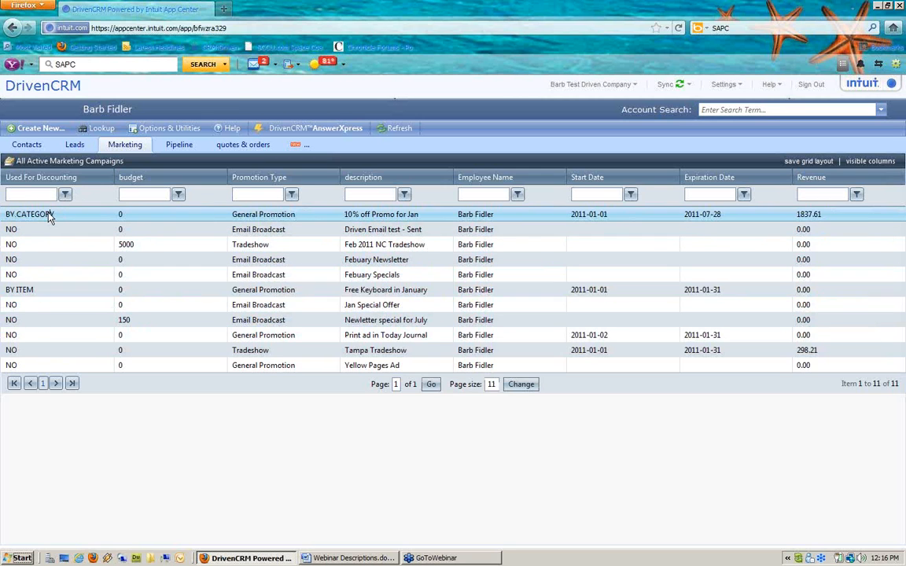
{"action": "double_click", "coordinate": [50, 217]}
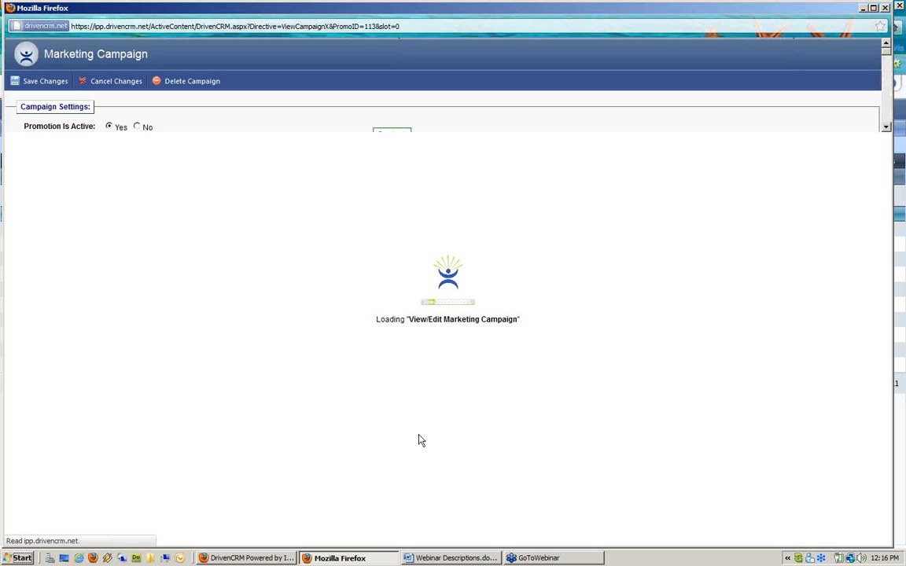
{"action": "scroll", "coordinate": [385, 435], "scroll_direction": "down", "scroll_amount": 6}
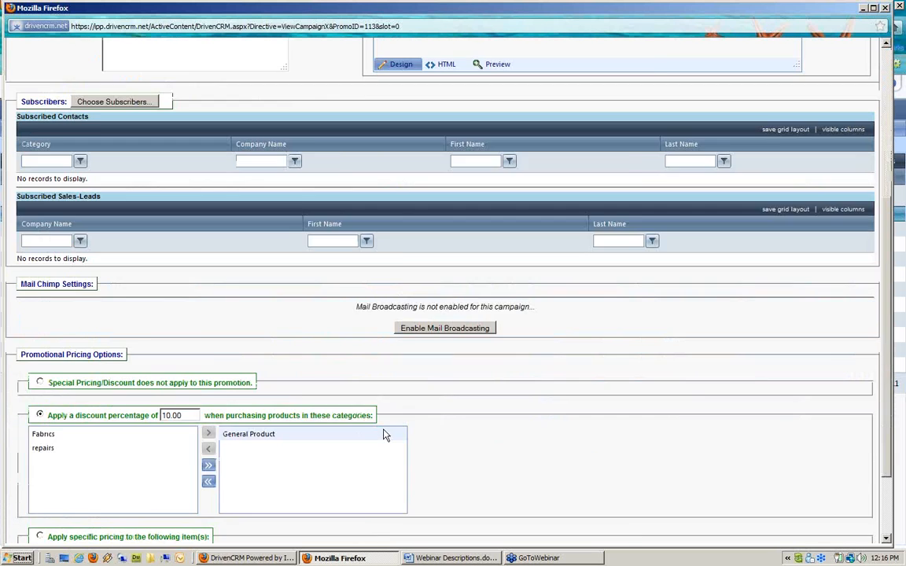
{"action": "scroll", "coordinate": [385, 435], "scroll_direction": "down", "scroll_amount": 3}
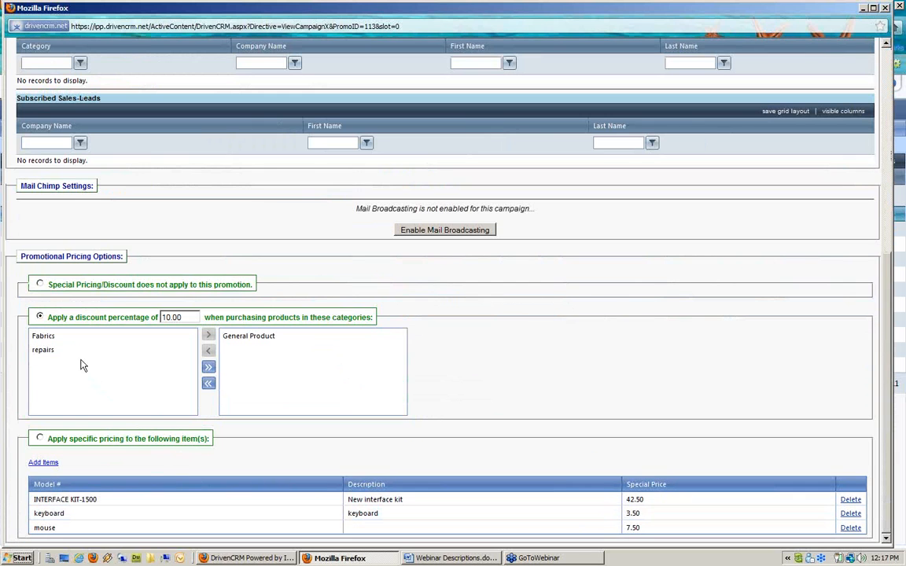
{"action": "left_click_drag", "start_coordinate": [19, 256], "coordinate": [144, 258]}
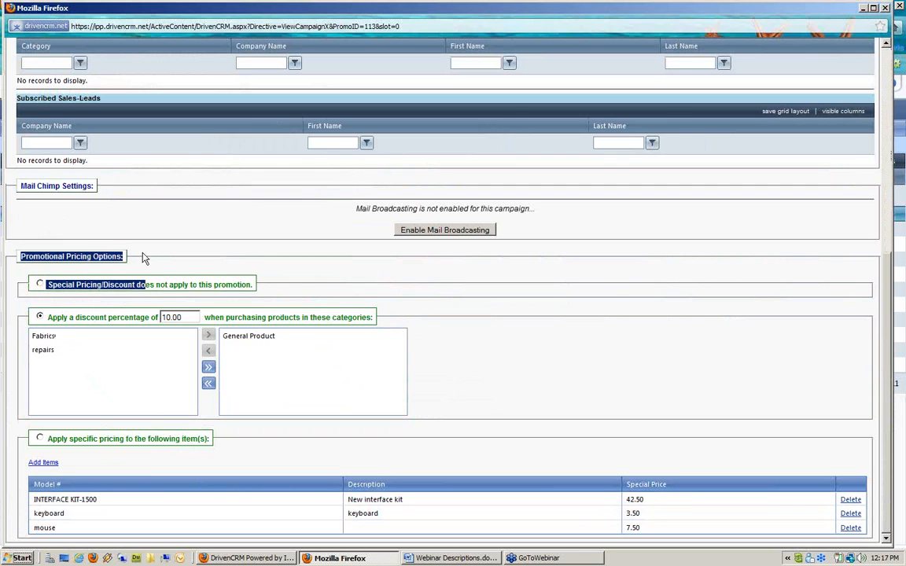
{"action": "left_click", "coordinate": [148, 258]}
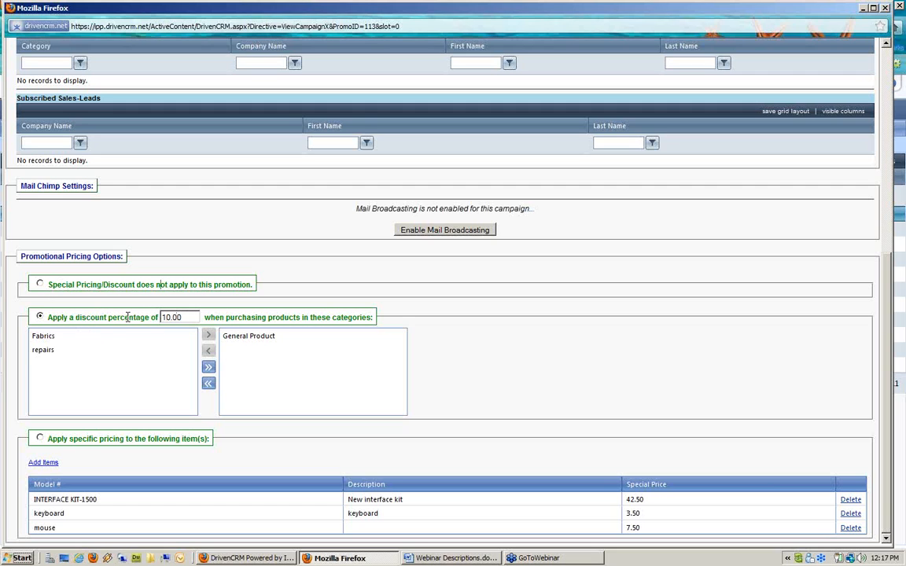
Step: Add Fabrics to the campaign's discounted categories, and check the discount percentage and the keyboard's special pricing
{"action": "left_click_drag", "start_coordinate": [180, 317], "coordinate": [141, 317]}
{"action": "left_click", "coordinate": [76, 338]}
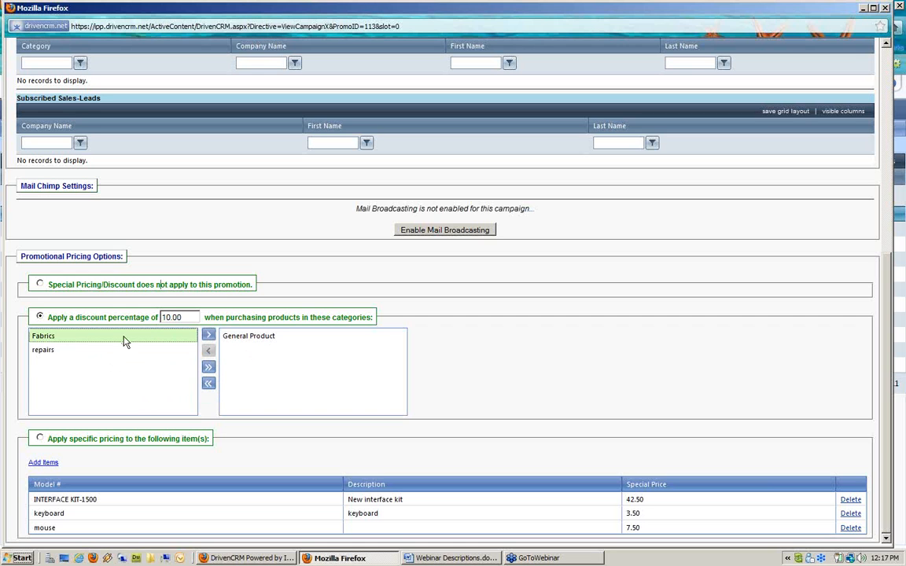
{"action": "left_click", "coordinate": [208, 335]}
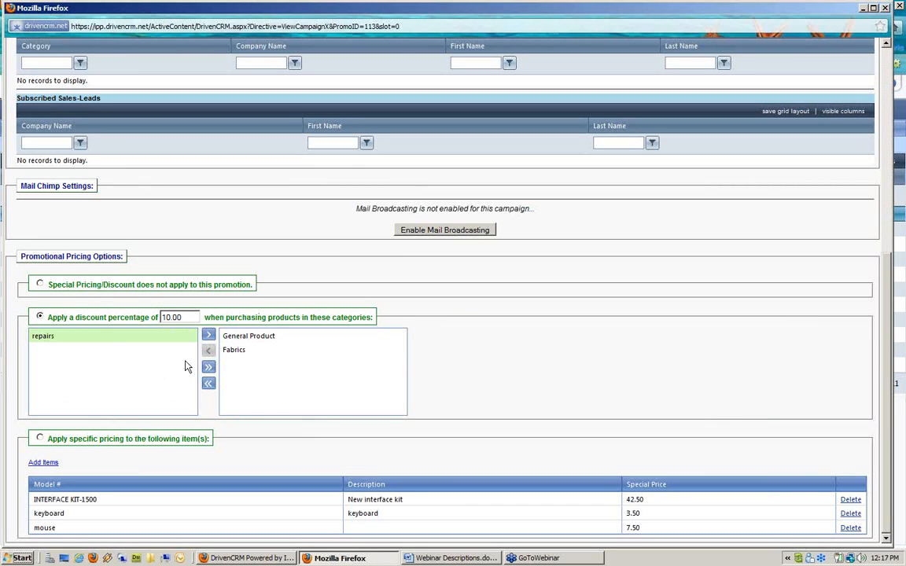
{"action": "double_click", "coordinate": [167, 316]}
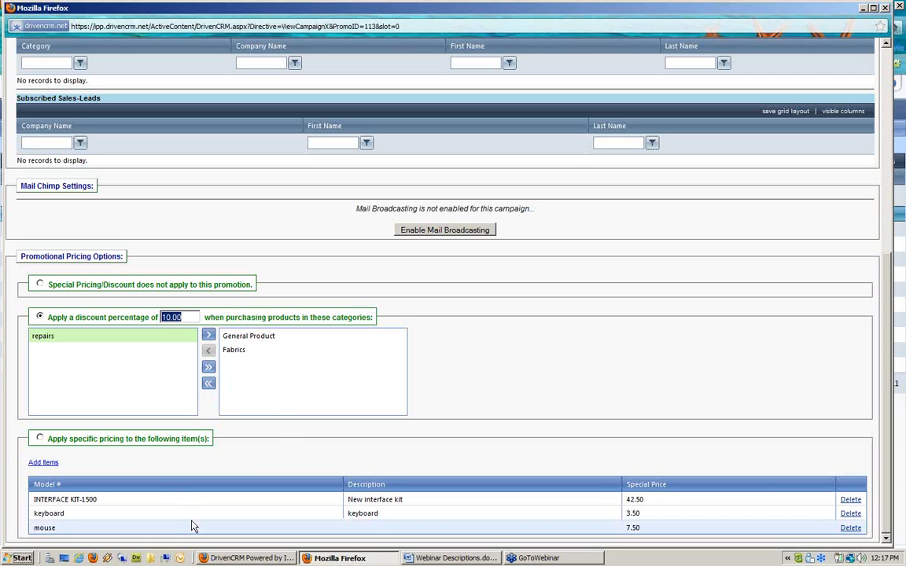
{"action": "left_click", "coordinate": [98, 511]}
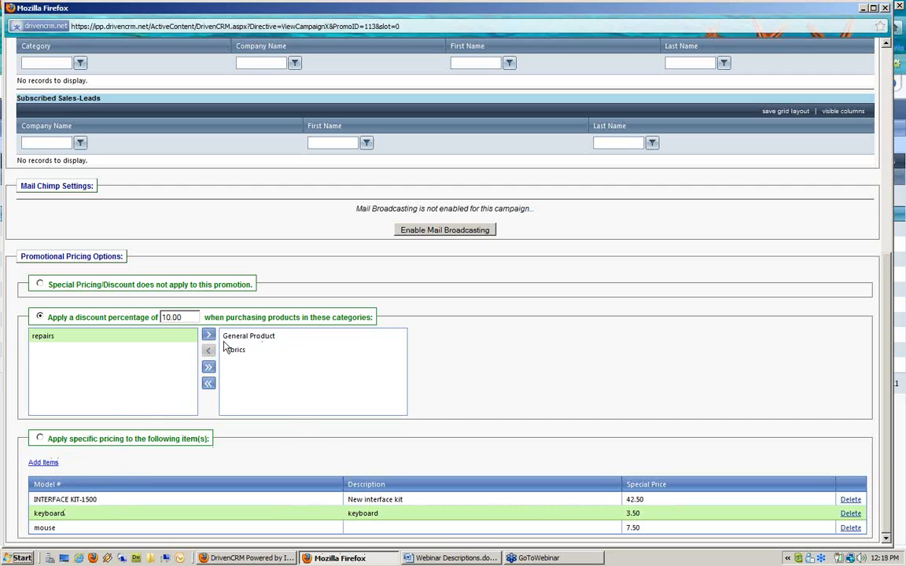
Step: Save the changes to the 10% off Promo for Jan campaign
{"action": "scroll", "coordinate": [512, 365], "scroll_direction": "up", "scroll_amount": 8}
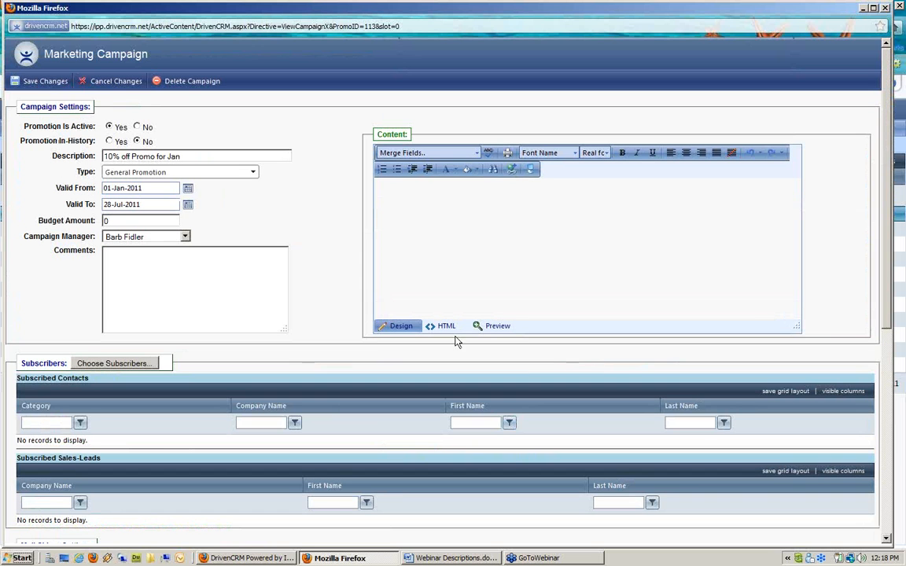
{"action": "left_click", "coordinate": [41, 82]}
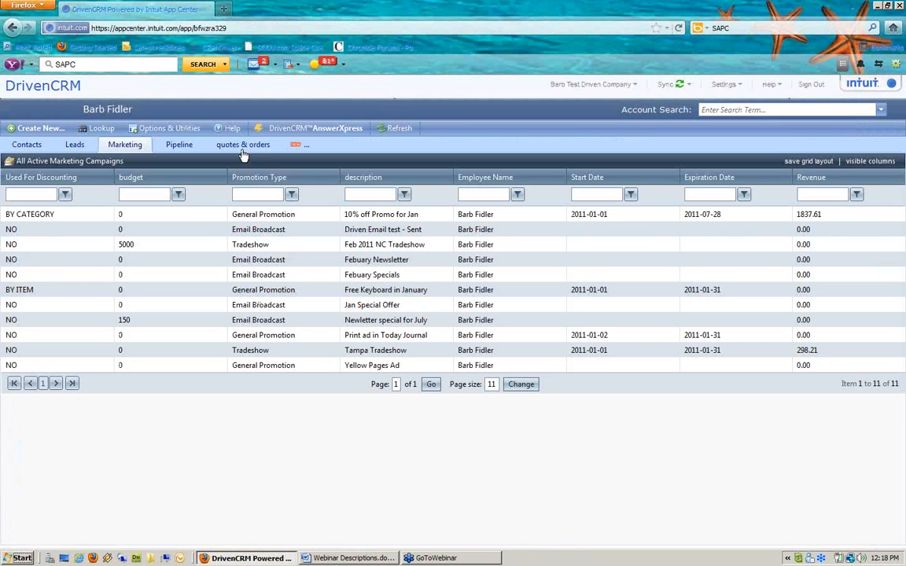
Step: Open the test discounting proposal from the quotes and orders and set its campaign to 10% off Promo for Jan
{"action": "left_click", "coordinate": [243, 146]}
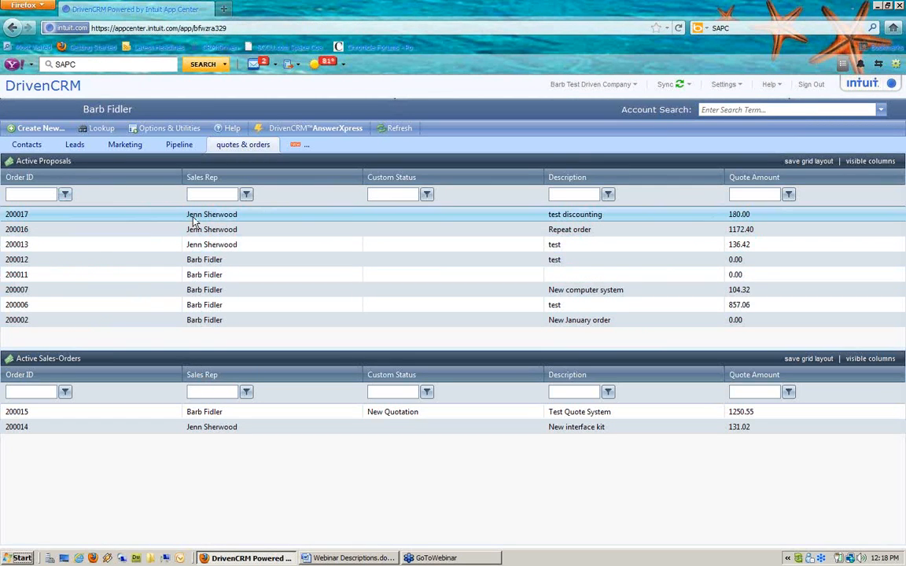
{"action": "double_click", "coordinate": [307, 222]}
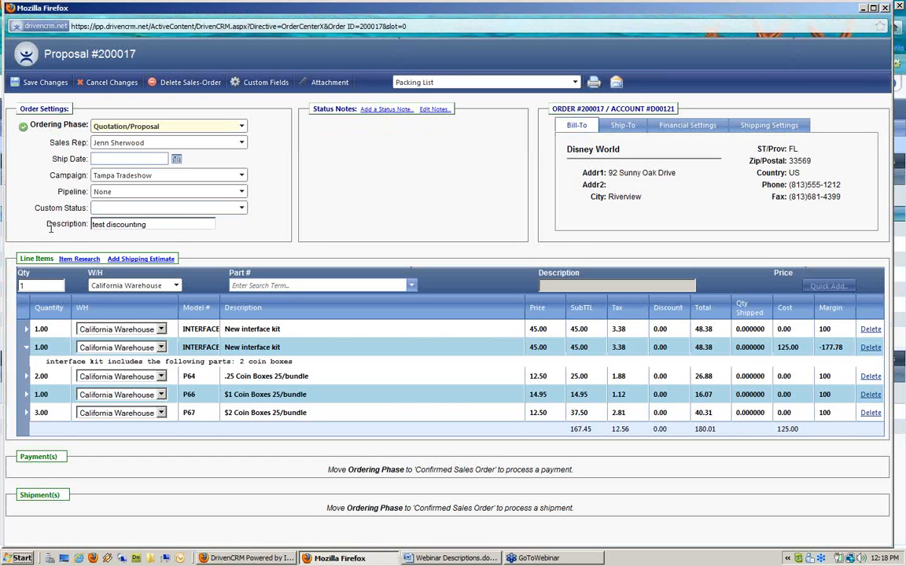
{"action": "left_click", "coordinate": [64, 168]}
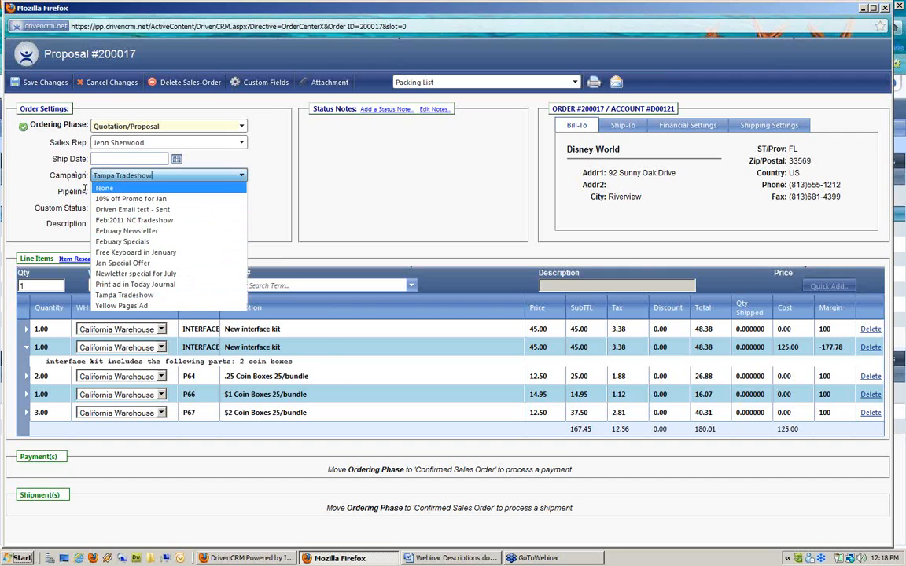
{"action": "left_click", "coordinate": [159, 200]}
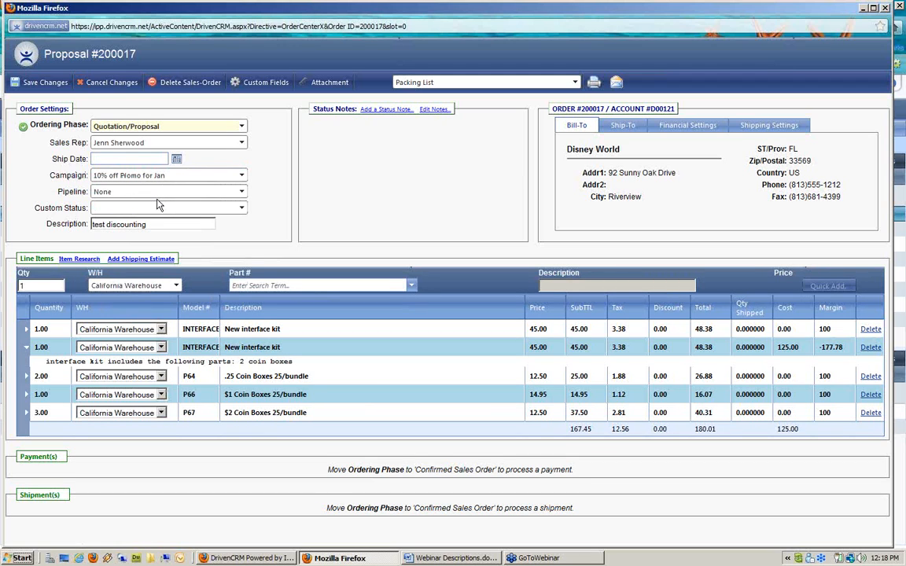
Step: Research items for the proposal and examine the Custom item's automatic price against its base price
{"action": "left_click", "coordinate": [79, 260]}
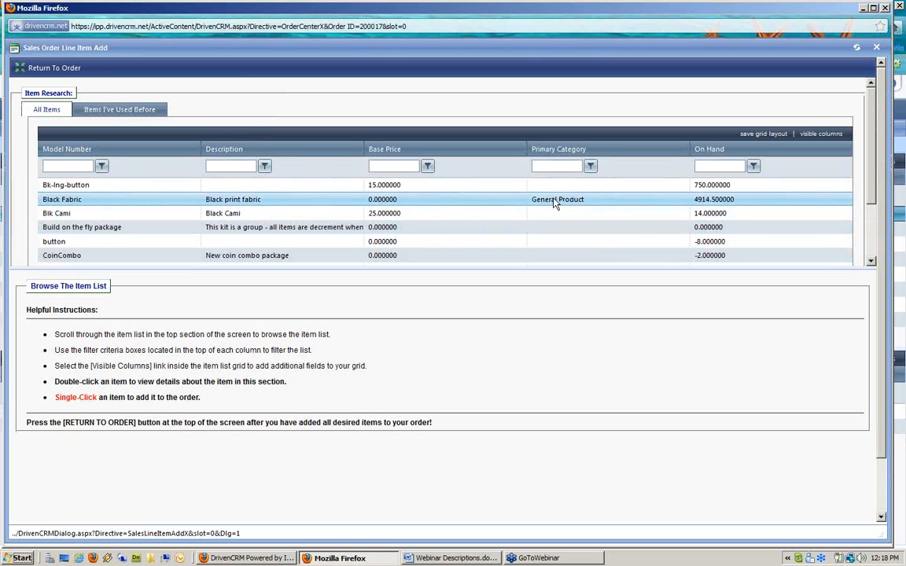
{"action": "left_click", "coordinate": [558, 202]}
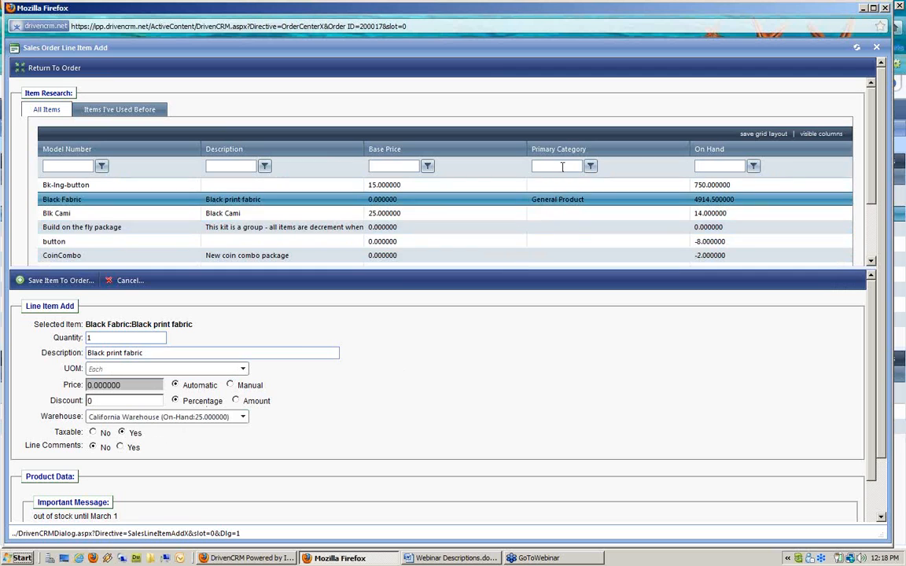
{"action": "scroll", "coordinate": [520, 195], "scroll_direction": "down", "scroll_amount": 2}
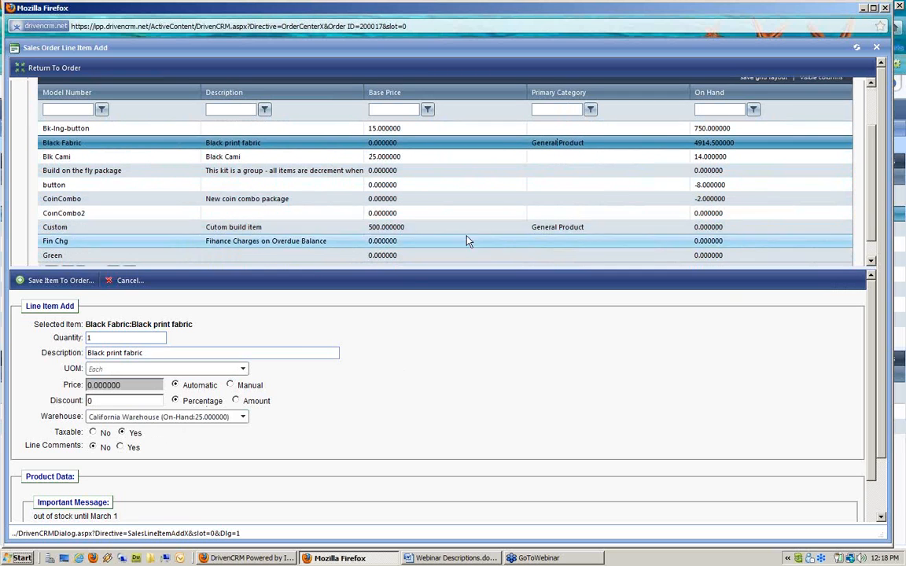
{"action": "left_click", "coordinate": [416, 230]}
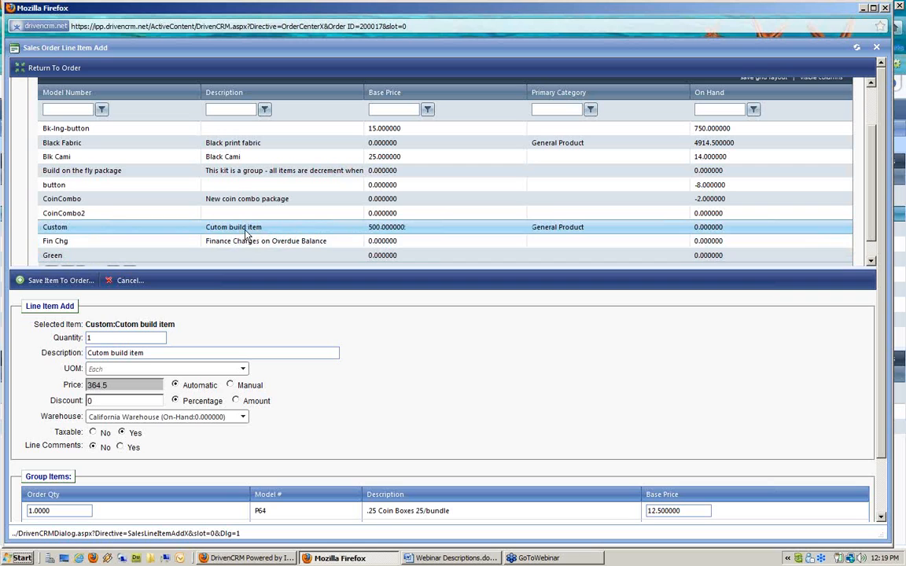
{"action": "left_click", "coordinate": [376, 227]}
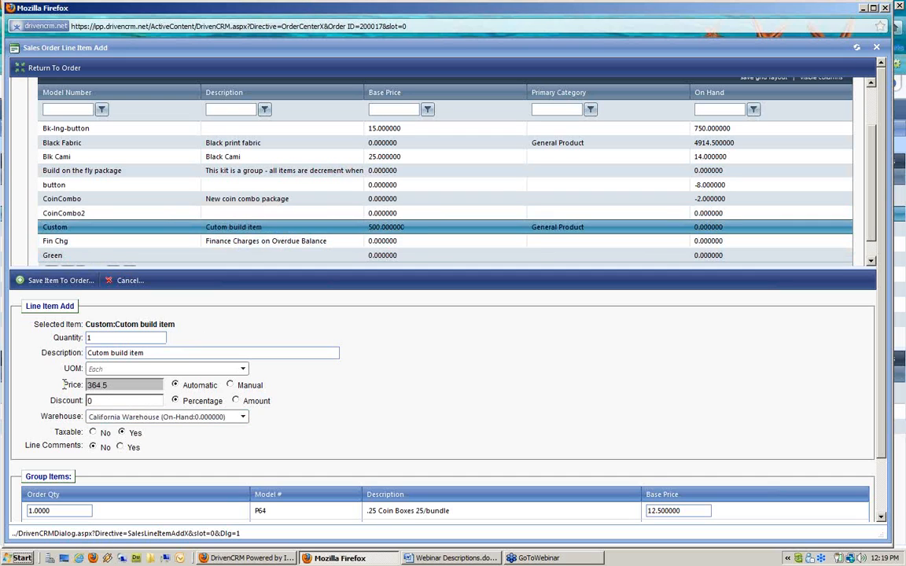
{"action": "left_click_drag", "start_coordinate": [65, 384], "coordinate": [45, 384]}
{"action": "scroll", "coordinate": [409, 421], "scroll_direction": "down", "scroll_amount": 2}
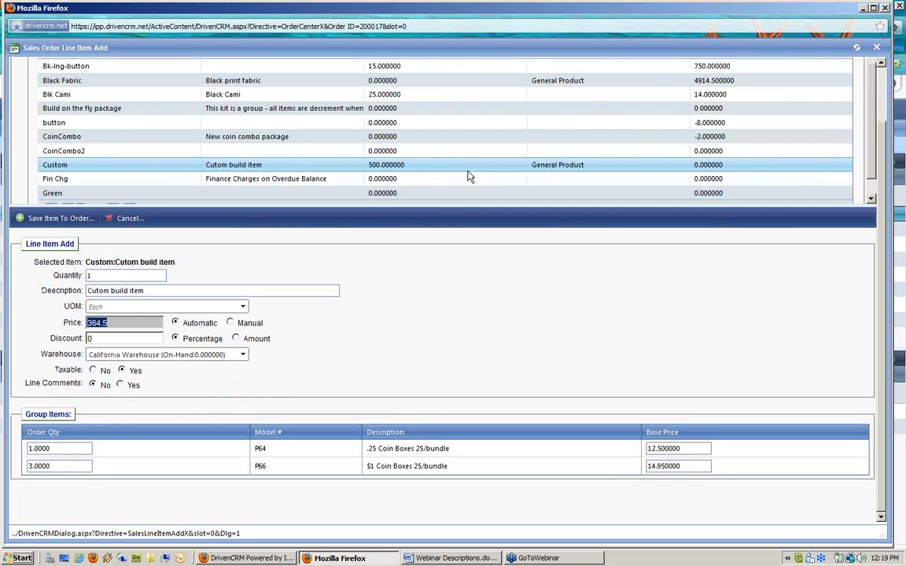
Step: Filter the item list by primary category "gen" and check the automatic price of INTERFACE KIT-1500
{"action": "scroll", "coordinate": [467, 177], "scroll_direction": "up", "scroll_amount": 3}
{"action": "left_click", "coordinate": [545, 103]}
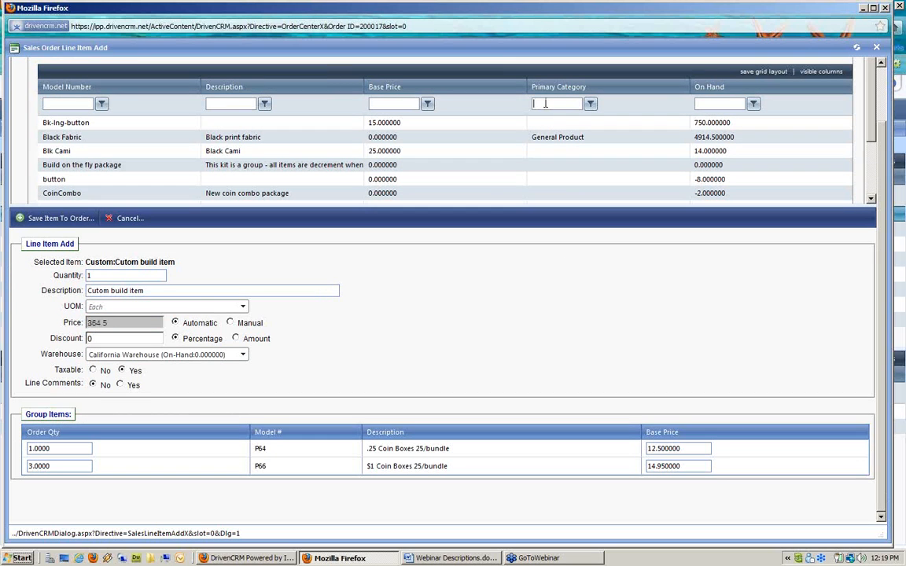
{"action": "type", "text": "gen"}
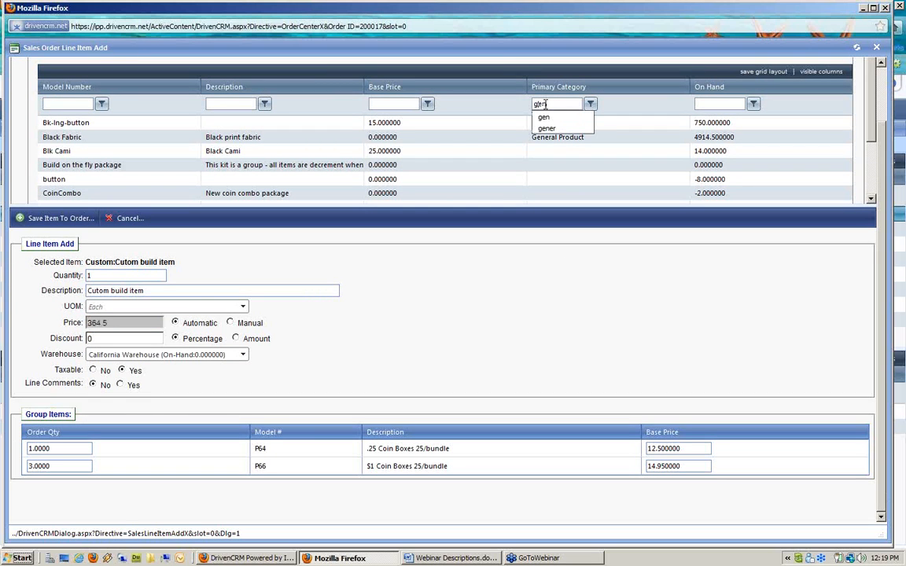
{"action": "key", "text": "Return"}
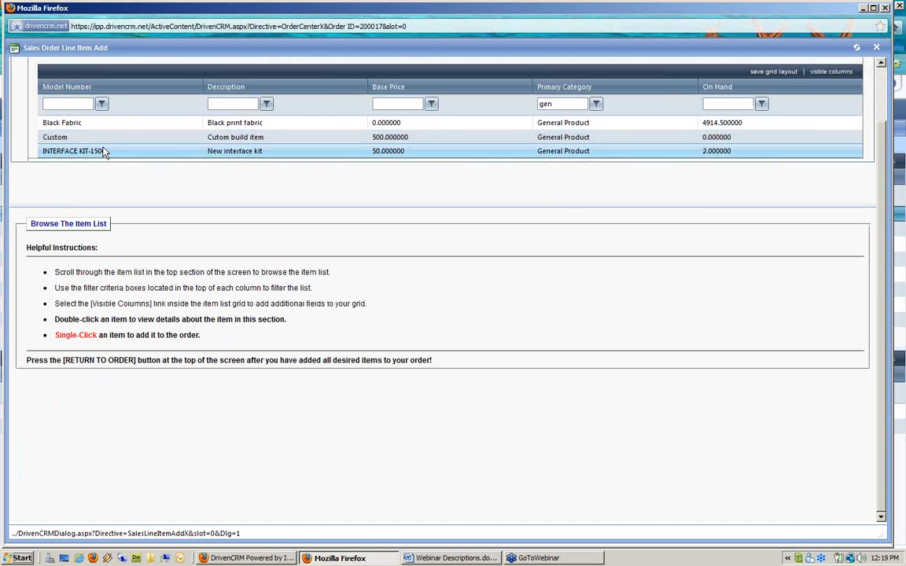
{"action": "left_click", "coordinate": [109, 153]}
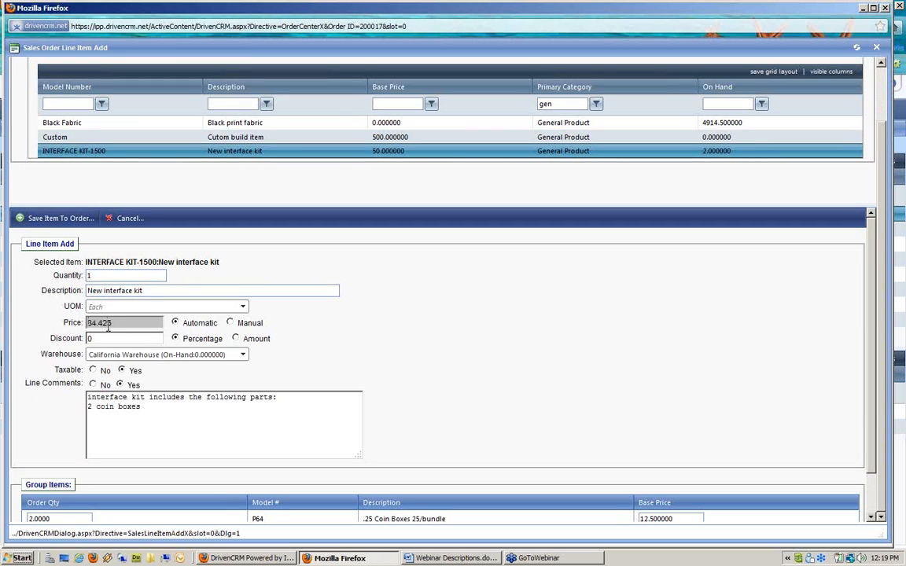
Step: Examine Black Fabric's important message, available discounts and price, and return to the proposal without adding it
{"action": "left_click", "coordinate": [83, 124]}
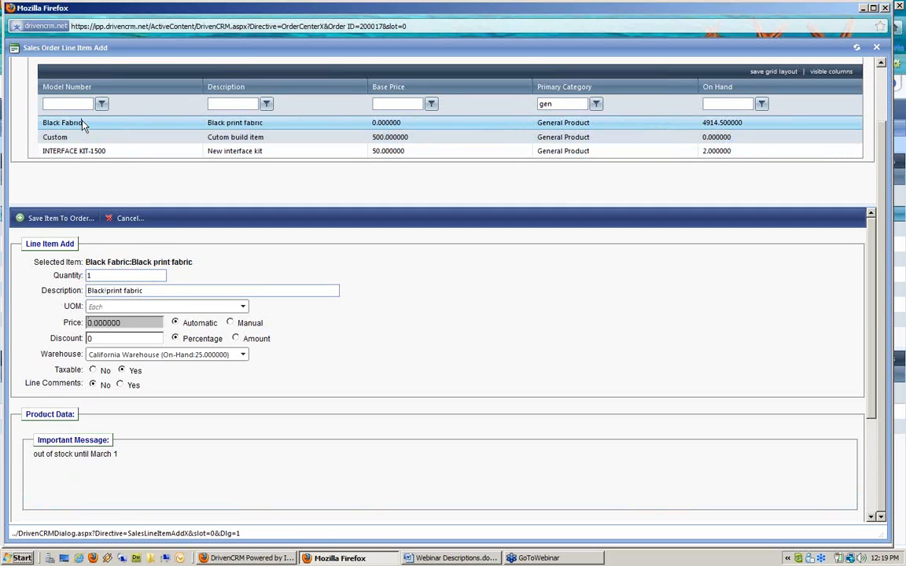
{"action": "scroll", "coordinate": [142, 431], "scroll_direction": "down", "scroll_amount": 1}
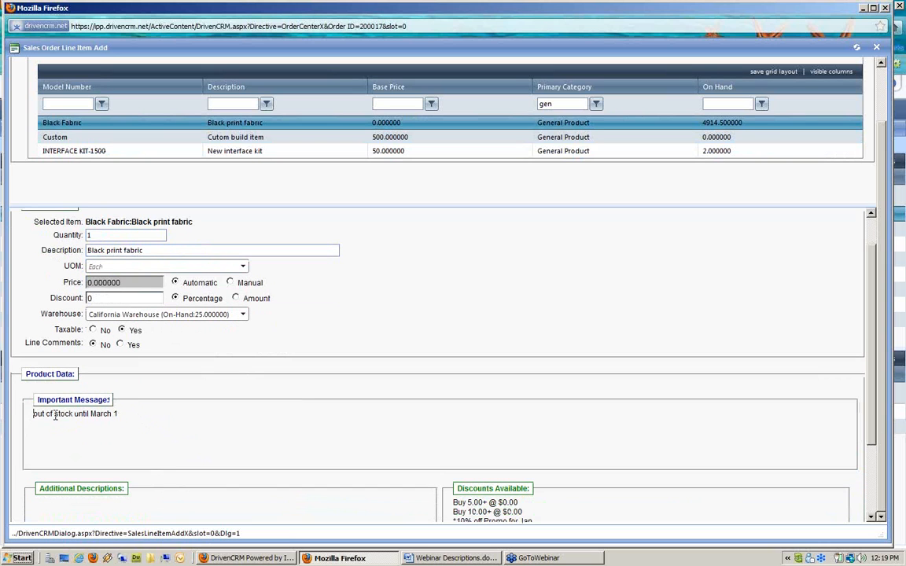
{"action": "left_click_drag", "start_coordinate": [31, 415], "coordinate": [208, 419]}
{"action": "scroll", "coordinate": [286, 426], "scroll_direction": "down", "scroll_amount": 2}
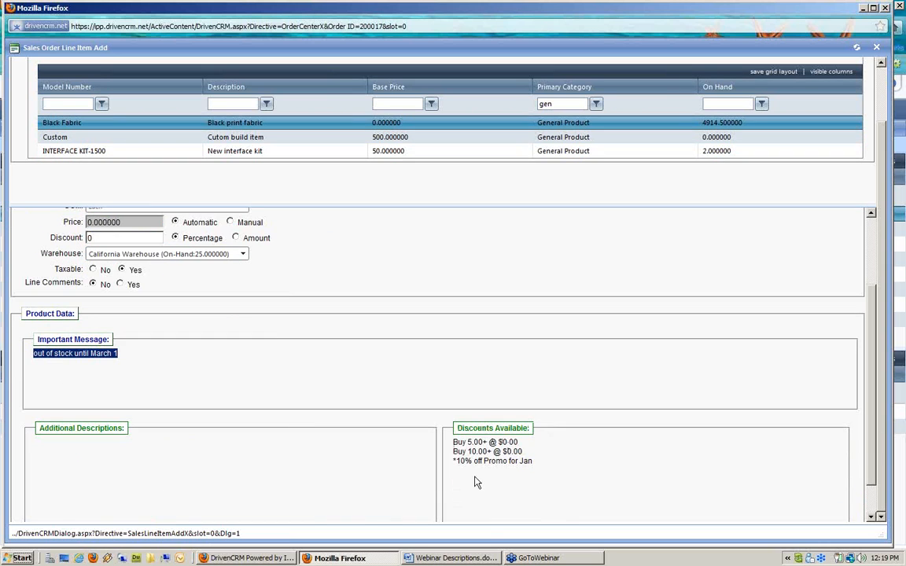
{"action": "left_click_drag", "start_coordinate": [458, 427], "coordinate": [523, 428]}
{"action": "left_click_drag", "start_coordinate": [463, 442], "coordinate": [508, 451]}
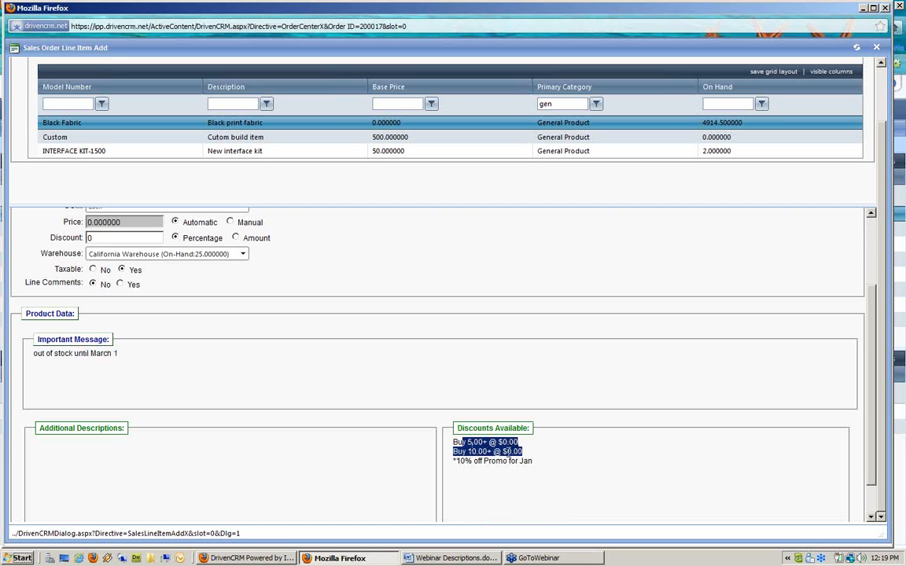
{"action": "left_click", "coordinate": [457, 457]}
{"action": "left_click", "coordinate": [543, 463], "text": "shift"}
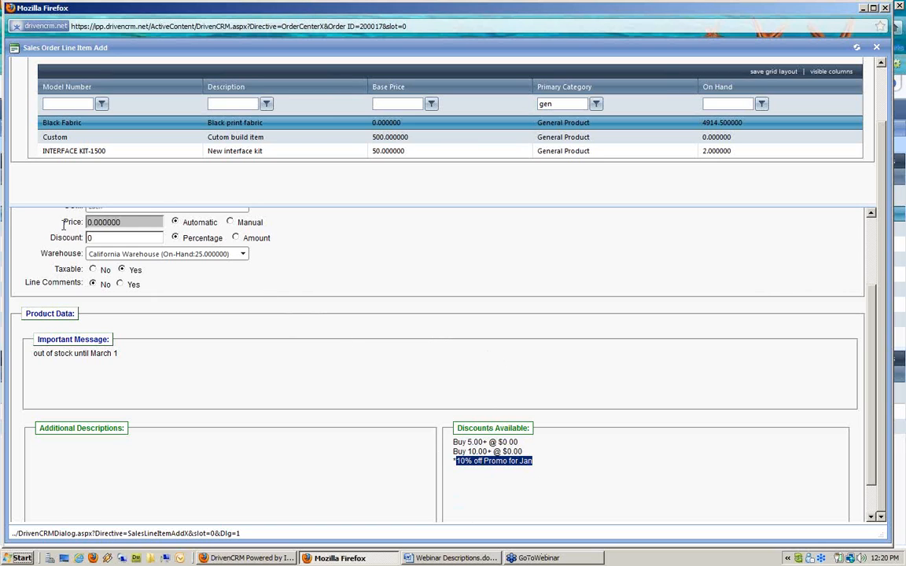
{"action": "left_click_drag", "start_coordinate": [63, 222], "coordinate": [82, 223]}
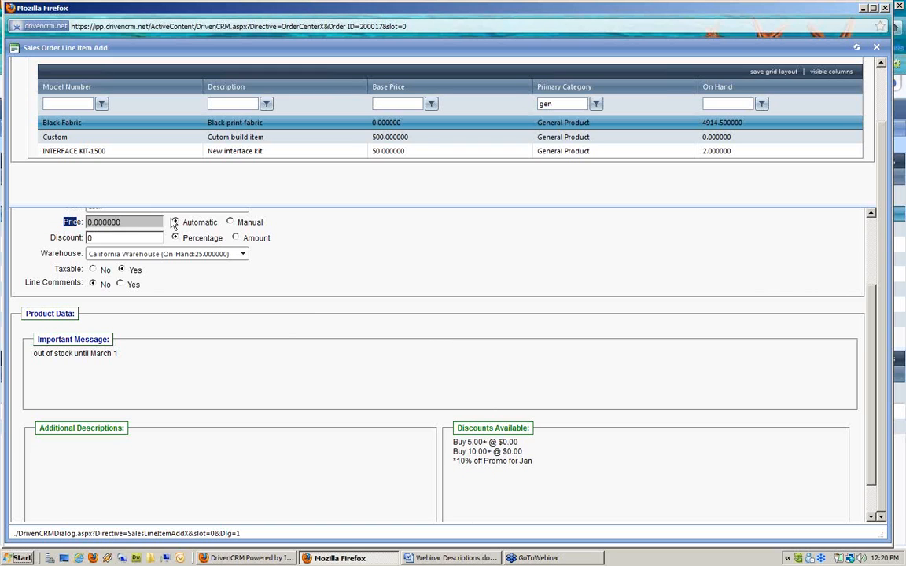
{"action": "left_click", "coordinate": [880, 48]}
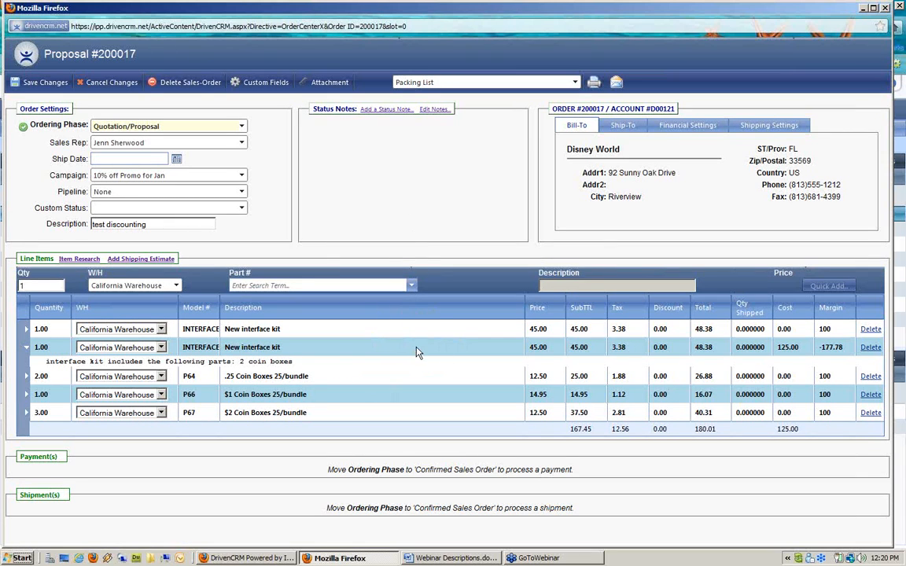
Step: Set the price of the first New interface kit line item to 35.99 and save it to the order
{"action": "left_click_drag", "start_coordinate": [551, 331], "coordinate": [509, 331]}
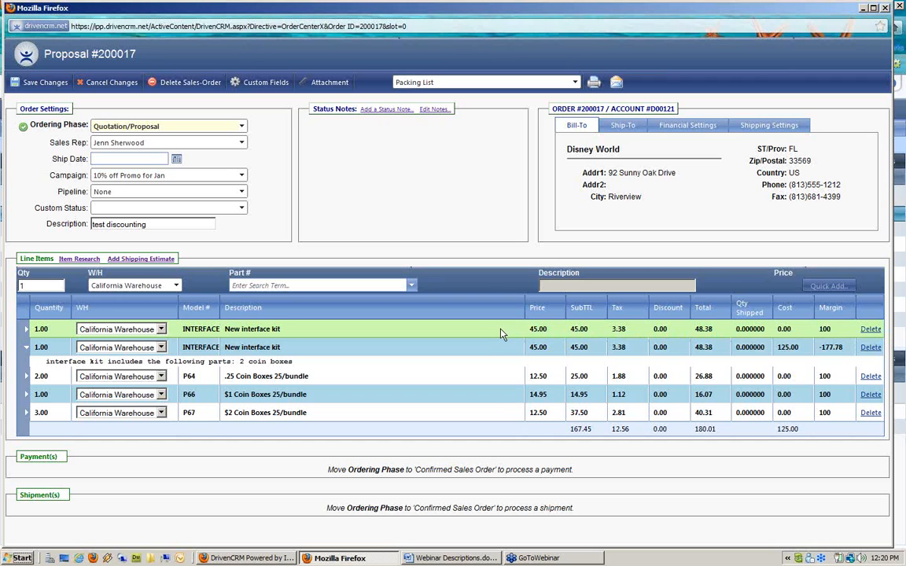
{"action": "double_click", "coordinate": [502, 334]}
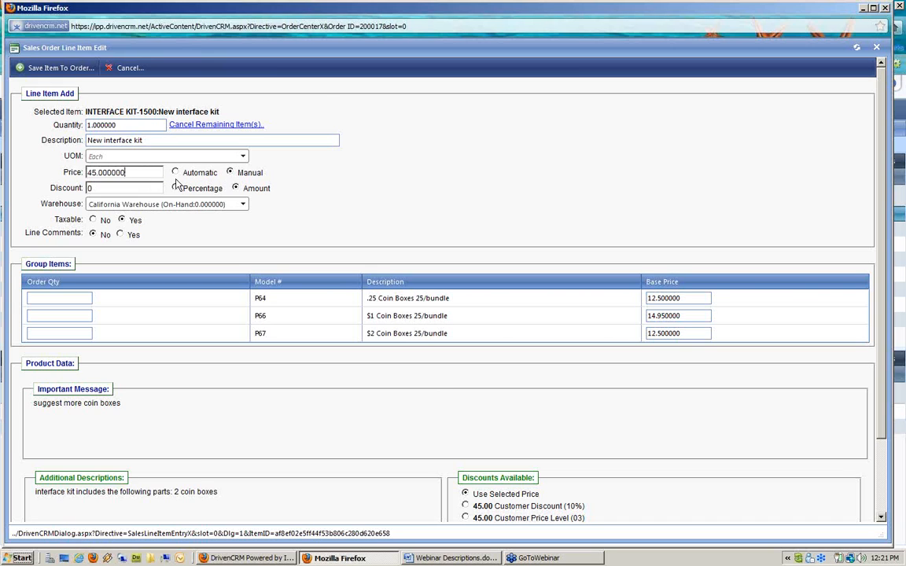
{"action": "double_click", "coordinate": [150, 173]}
{"action": "type", "text": "35.99"}
{"action": "left_click", "coordinate": [68, 69]}
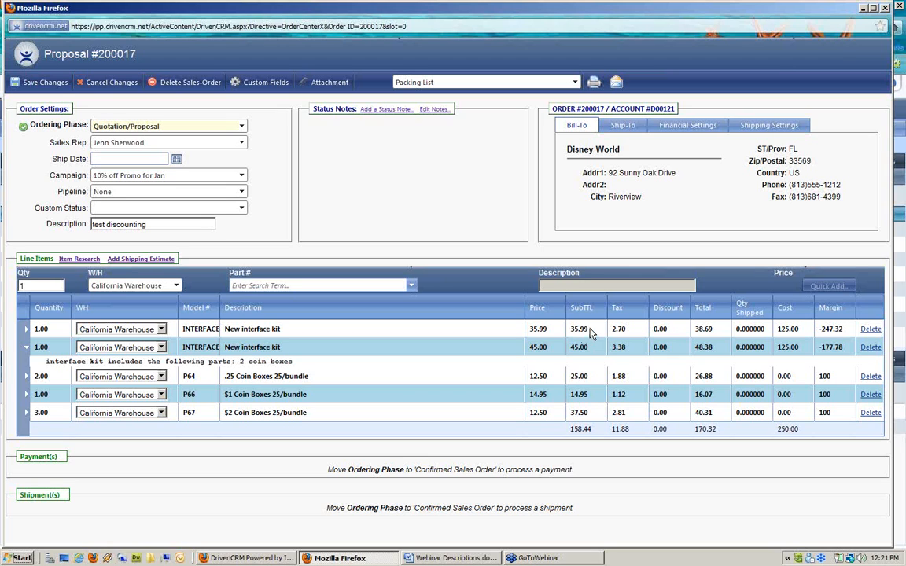
Step: Create an e-mail for the proposal and replace its recipient with the sender's own address from the employee list
{"action": "left_click_drag", "start_coordinate": [95, 53], "coordinate": [149, 61]}
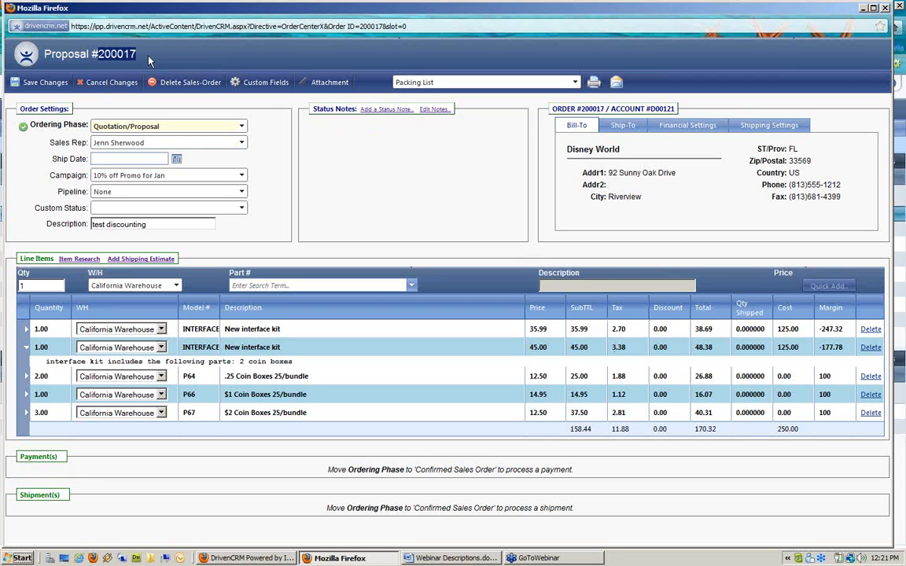
{"action": "left_click", "coordinate": [615, 83]}
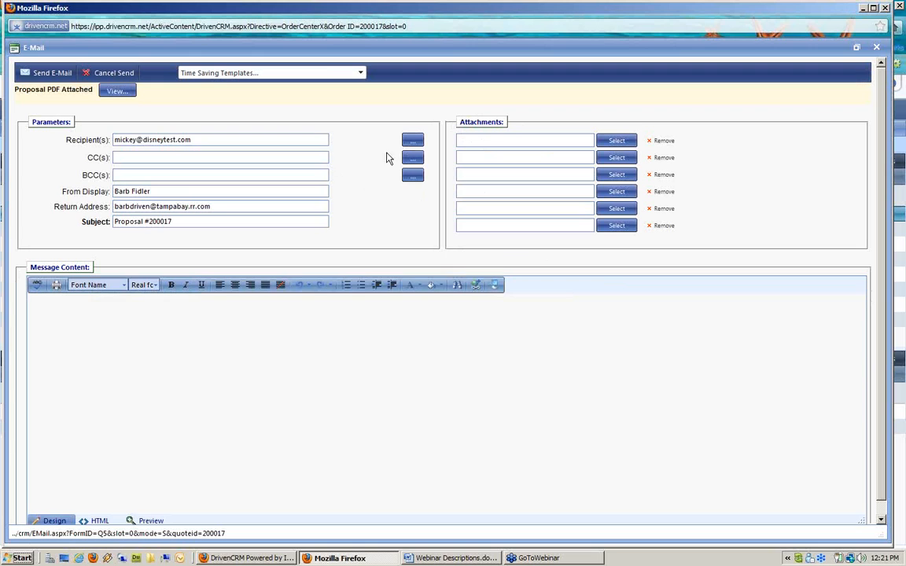
{"action": "left_click_drag", "start_coordinate": [201, 140], "coordinate": [21, 126]}
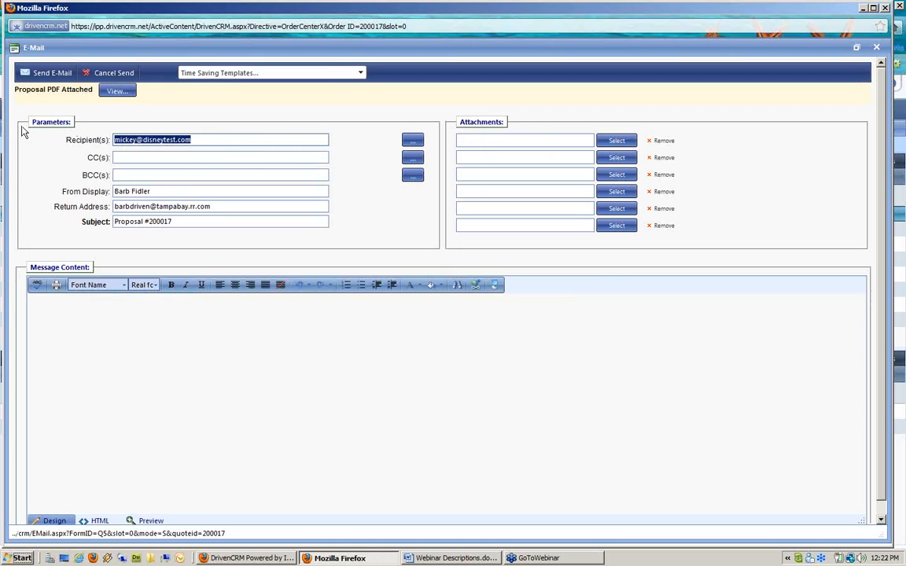
{"action": "key", "text": "BackSpace"}
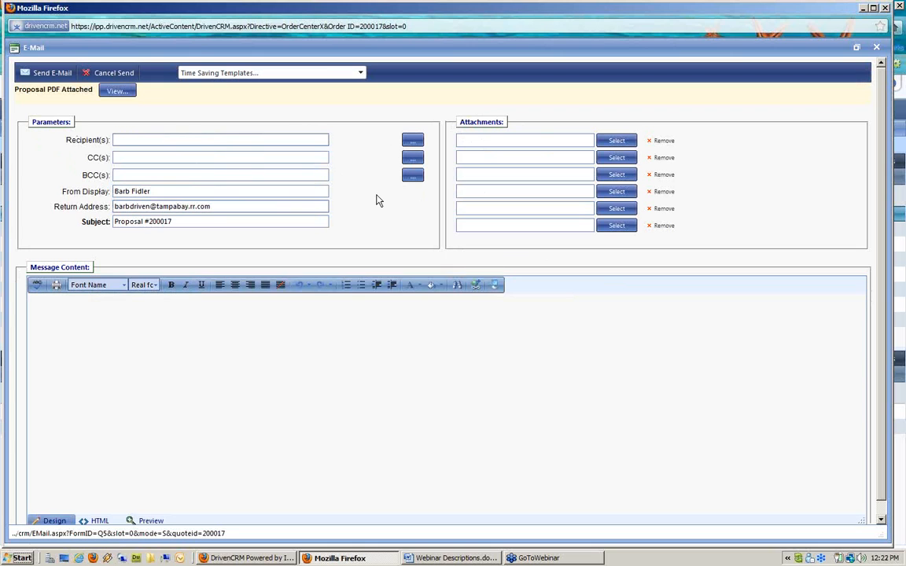
{"action": "left_click", "coordinate": [412, 140]}
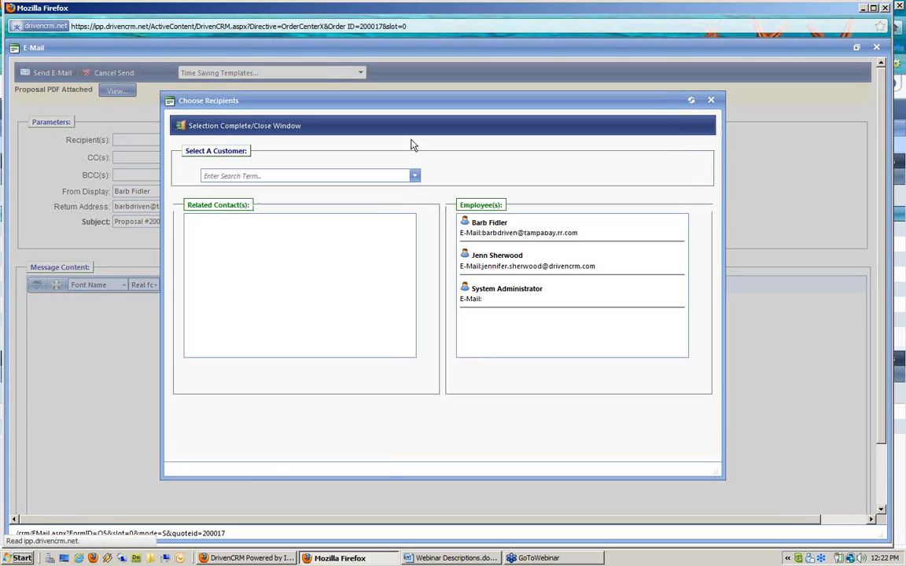
{"action": "left_click", "coordinate": [524, 266]}
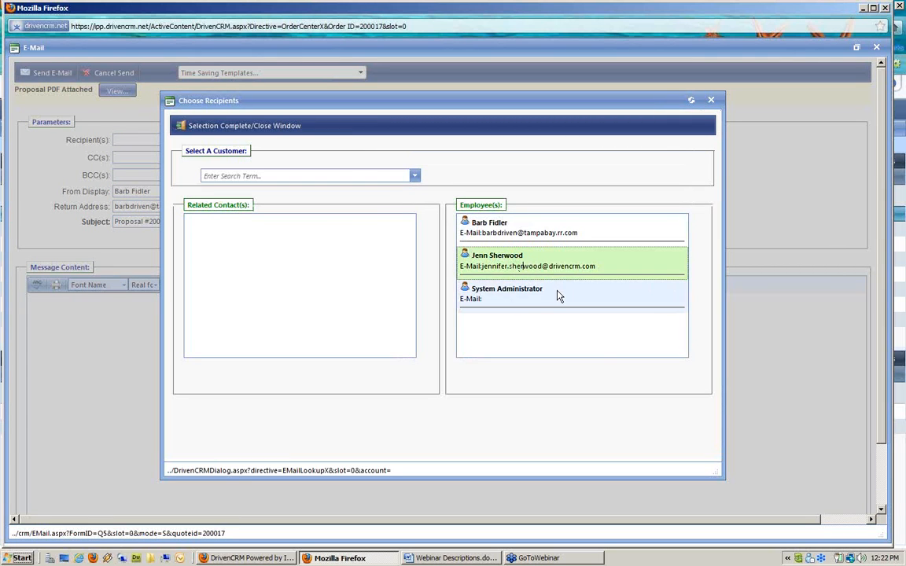
{"action": "left_click", "coordinate": [507, 234]}
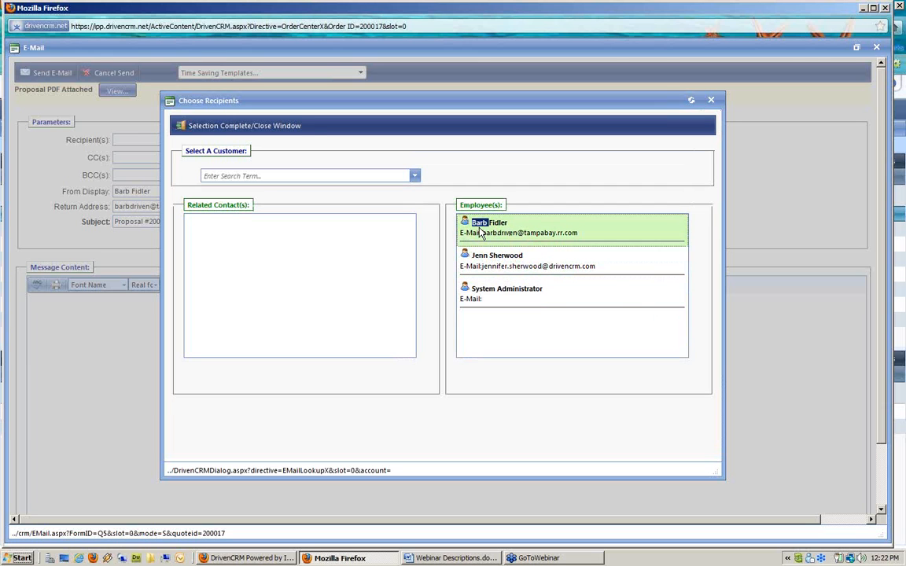
{"action": "double_click", "coordinate": [476, 224]}
{"action": "left_click", "coordinate": [221, 126]}
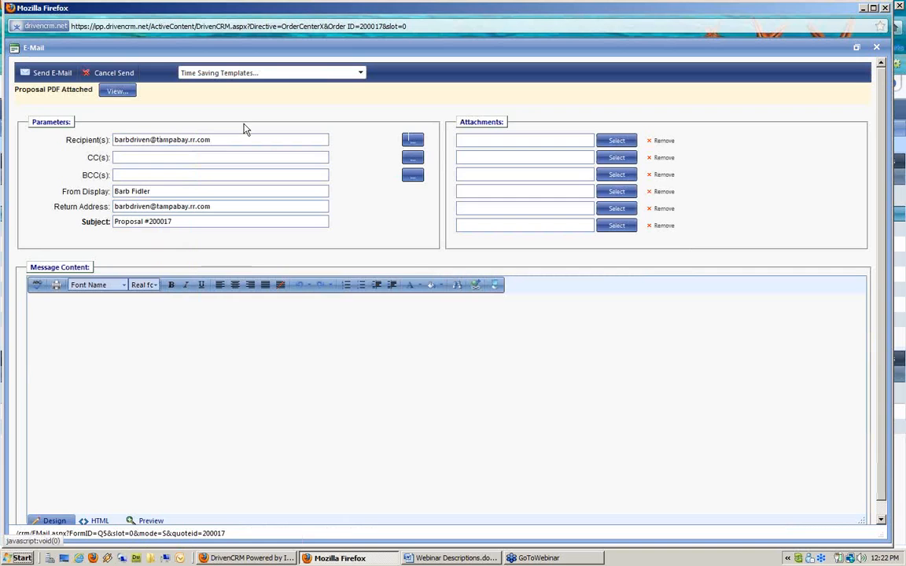
Step: Write the message "Can you override pricing on server" in the proposal e-mail and send it
{"action": "left_click", "coordinate": [196, 309]}
{"action": "type", "text": "YOur"}
{"action": "key", "text": "BackSpace"}
{"action": "key", "text": "BackSpace"}
{"action": "key", "text": "BackSpace"}
{"action": "key", "text": "BackSpace"}
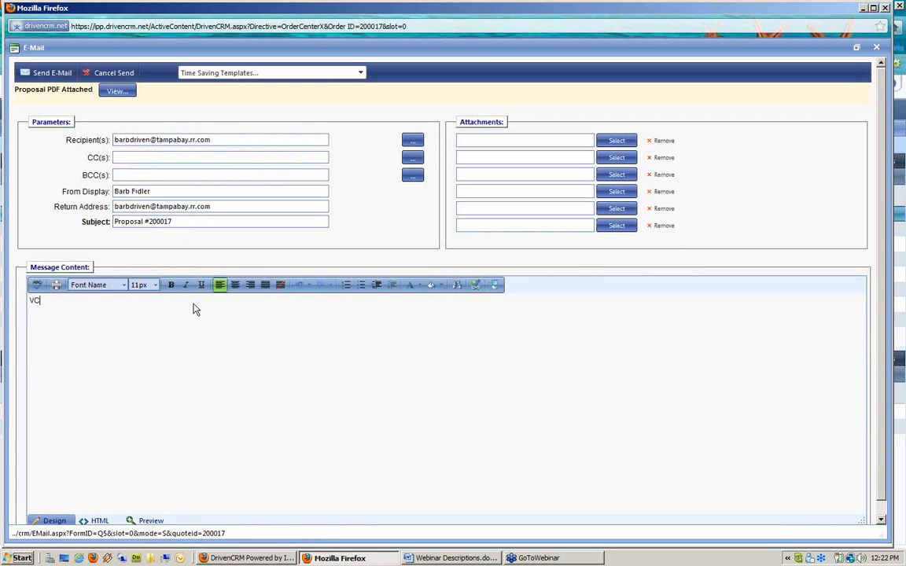
{"action": "type", "text": "Can you oi"}
{"action": "key", "text": "BackSpace"}
{"action": "type", "text": "verridde "}
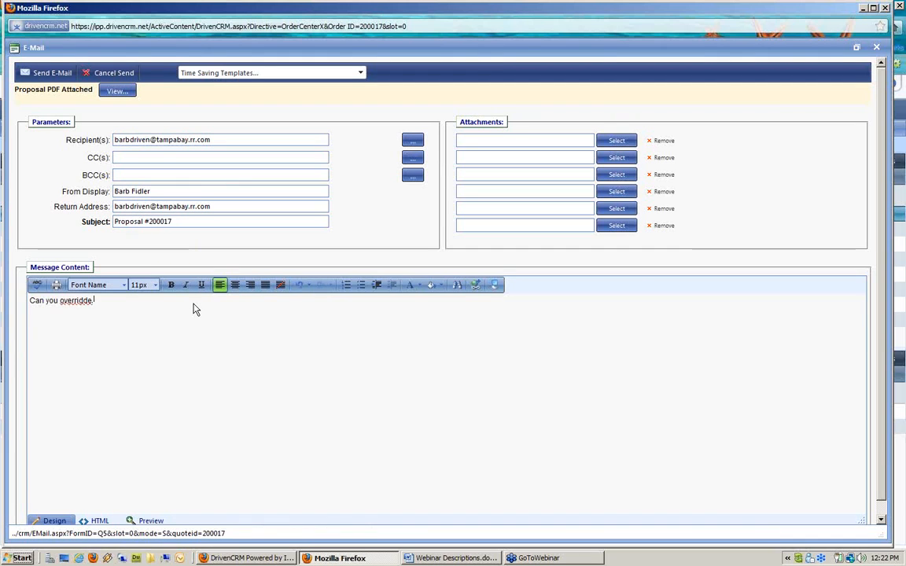
{"action": "type", "text": "pricing on "}
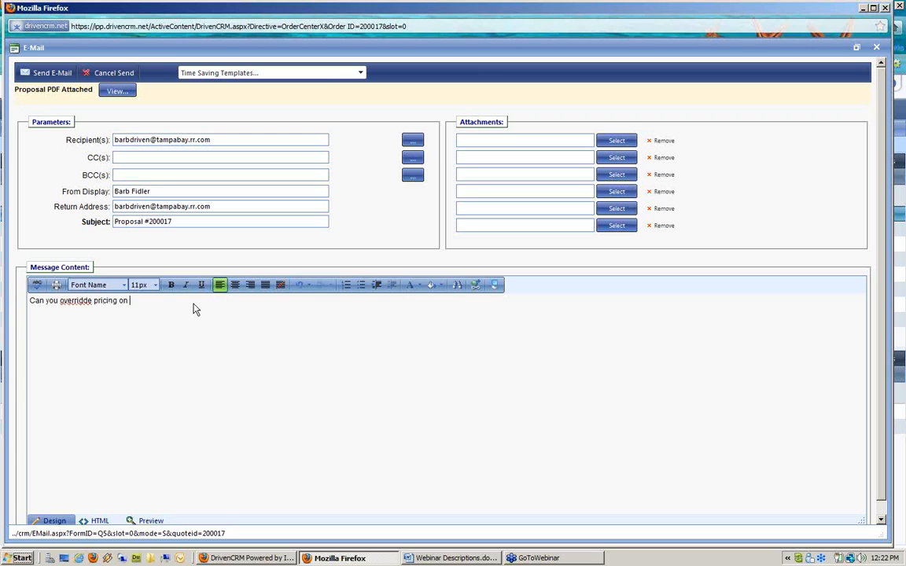
{"action": "type", "text": "server"}
{"action": "left_click", "coordinate": [81, 302]}
{"action": "key", "text": "Delete"}
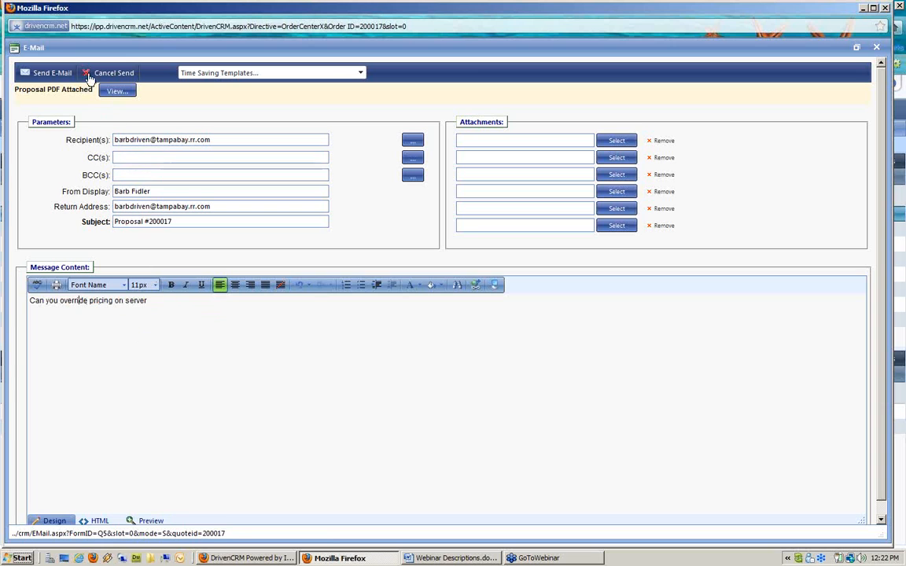
{"action": "left_click", "coordinate": [52, 73]}
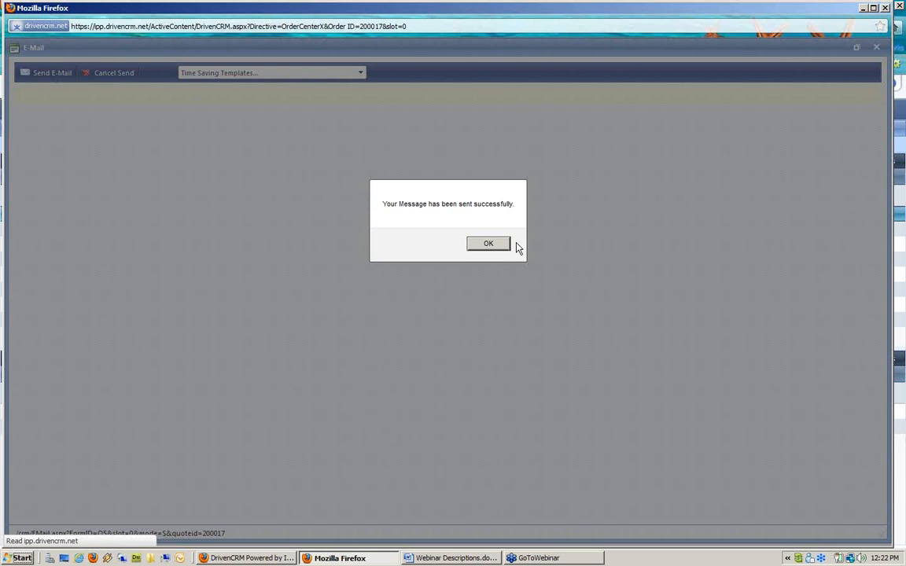
{"action": "left_click", "coordinate": [492, 244]}
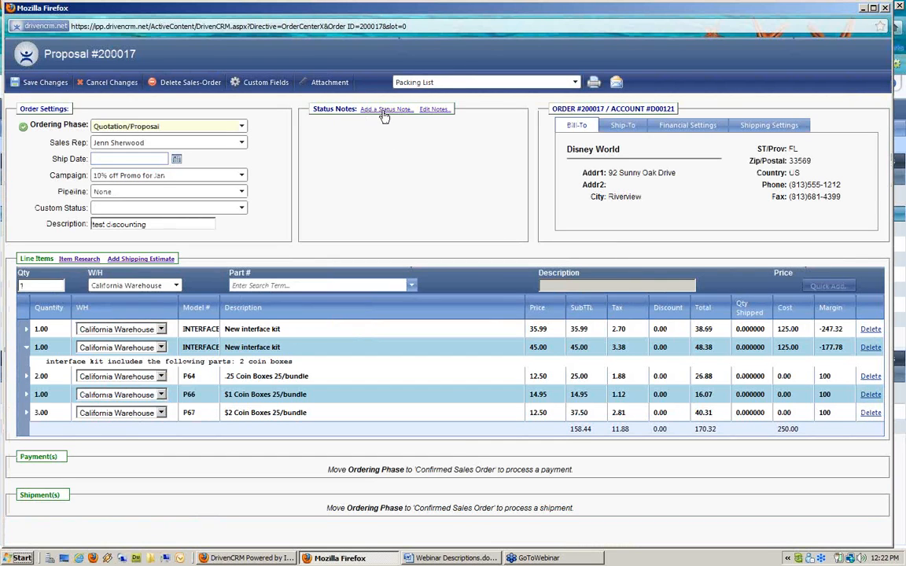
Step: Add the status note "requested price override" to the proposal and save the proposal's changes
{"action": "left_click", "coordinate": [384, 110]}
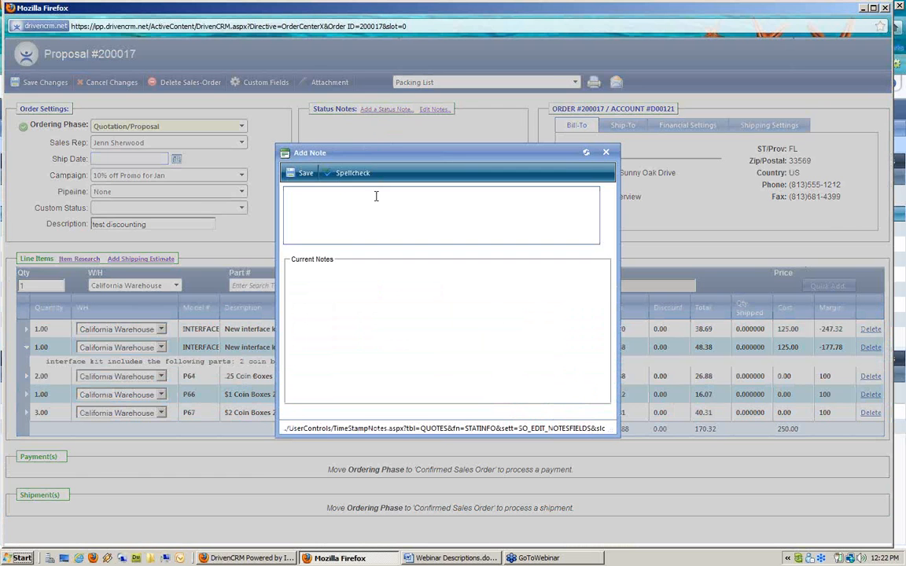
{"action": "left_click", "coordinate": [376, 196]}
{"action": "type", "text": "tequested"}
{"action": "type", "text": " pnce ov"}
{"action": "type", "text": "erride"}
{"action": "left_click", "coordinate": [306, 173]}
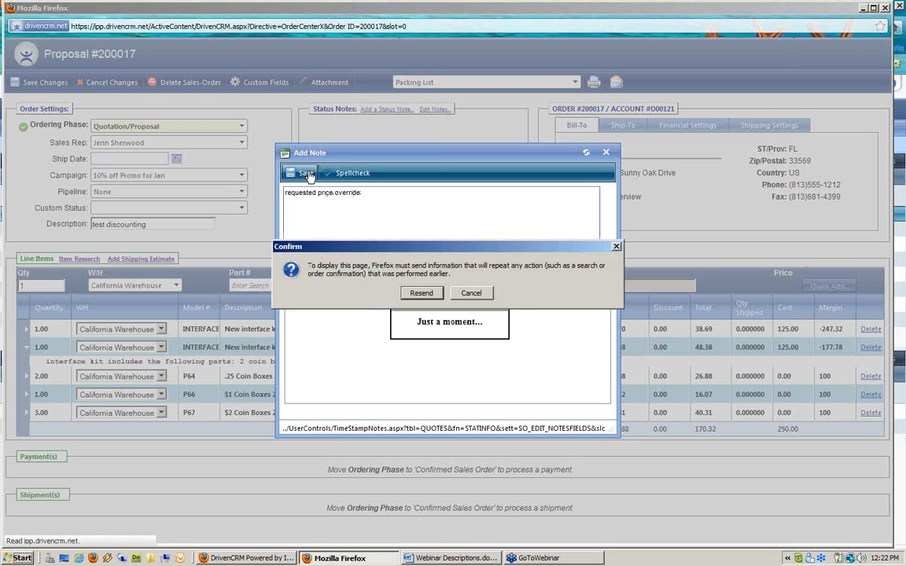
{"action": "left_click", "coordinate": [419, 293]}
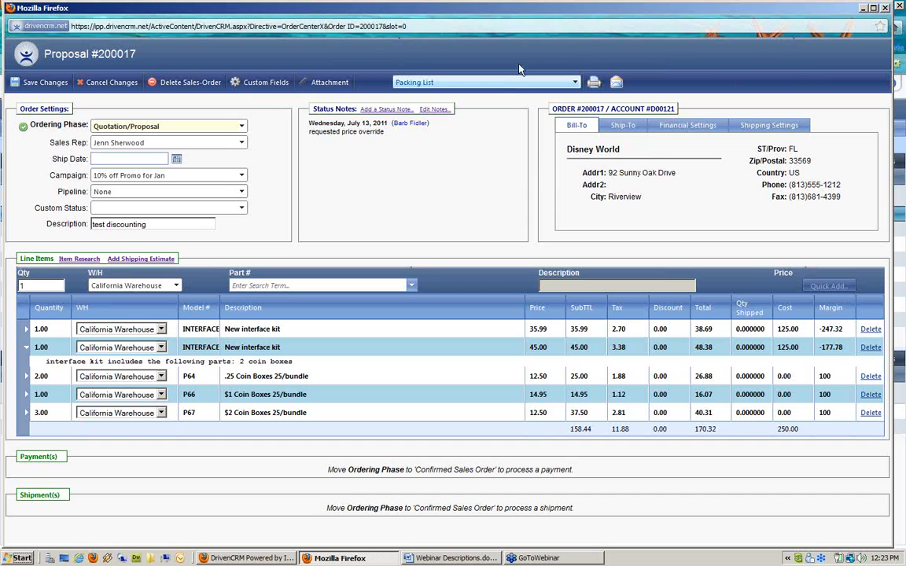
{"action": "left_click", "coordinate": [39, 86]}
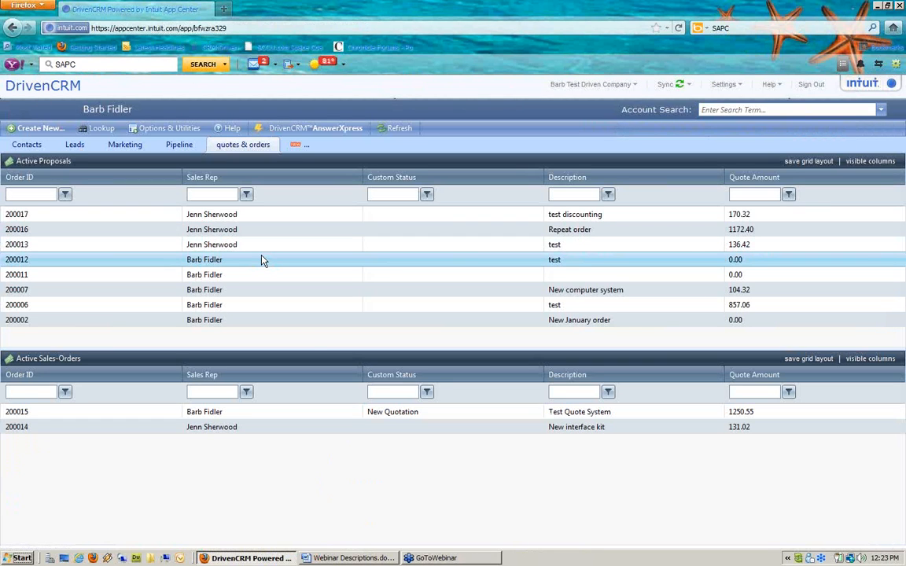
Step: Check the sales pipeline, then reopen the "test discounting" proposal, link it to the Server pipeline entry and save it
{"action": "left_click", "coordinate": [169, 147]}
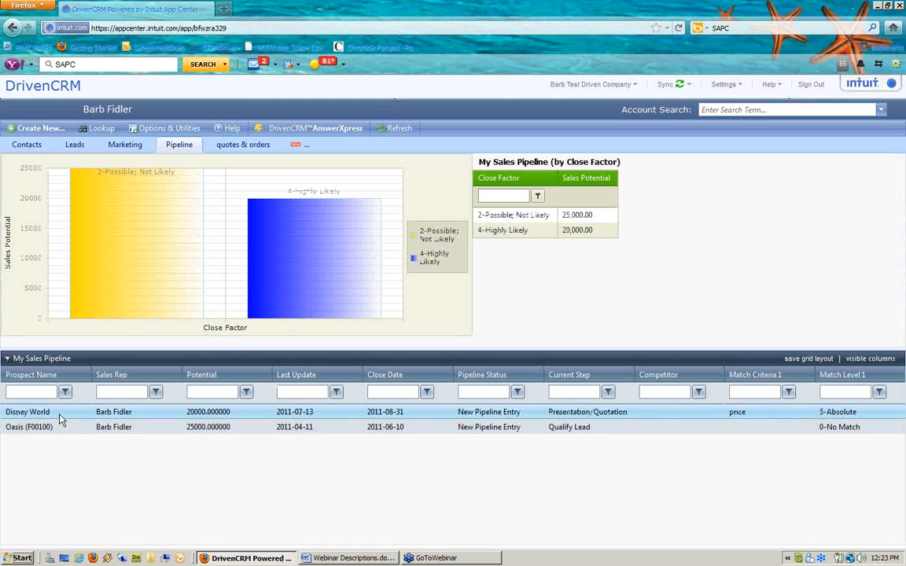
{"action": "left_click", "coordinate": [238, 148]}
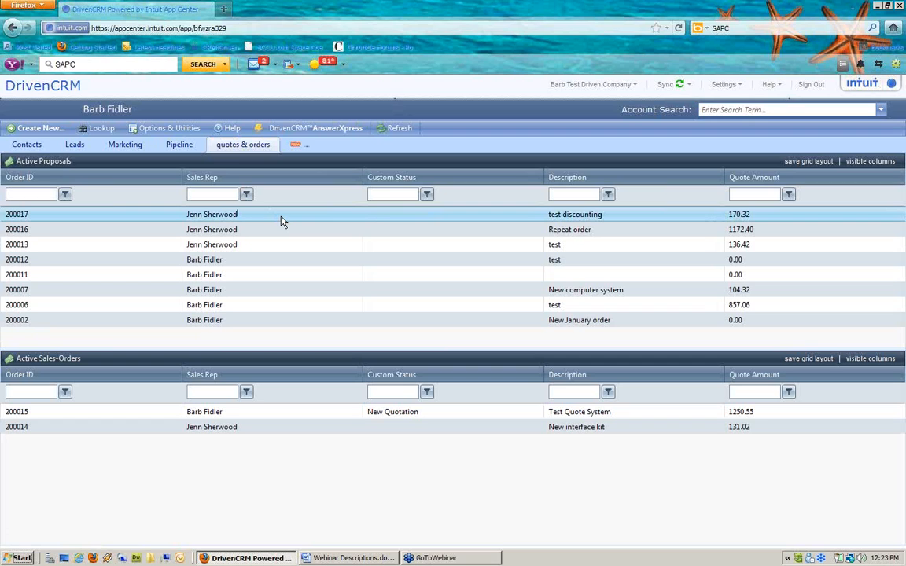
{"action": "double_click", "coordinate": [282, 221]}
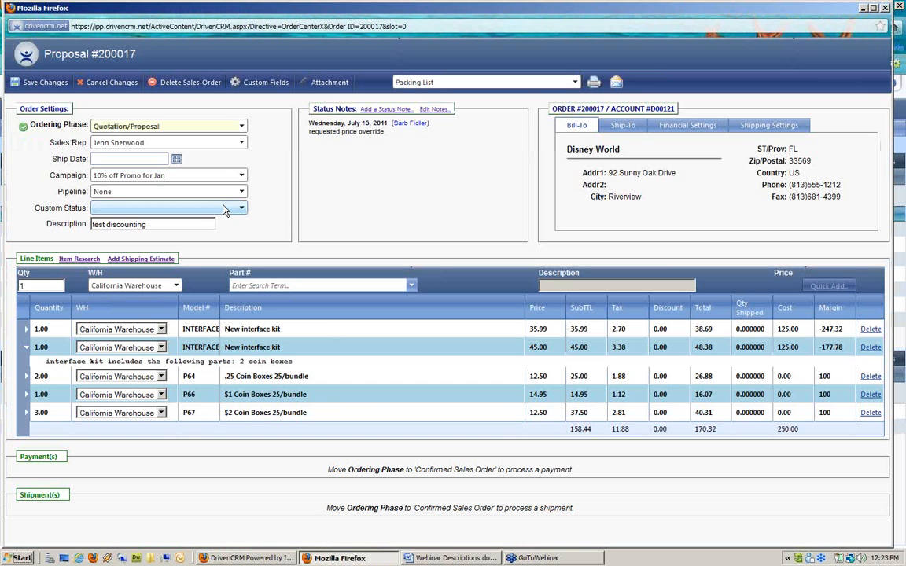
{"action": "left_click", "coordinate": [134, 195]}
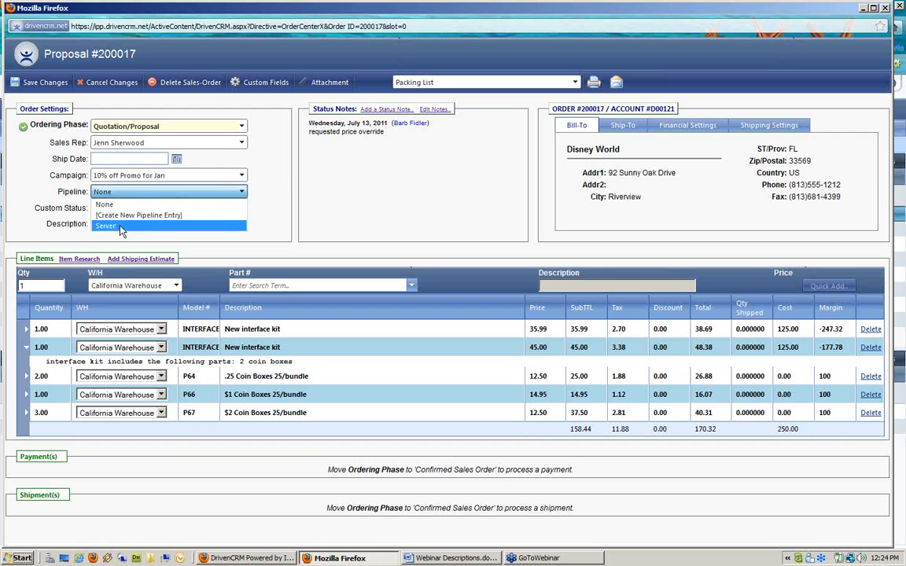
{"action": "left_click", "coordinate": [119, 227]}
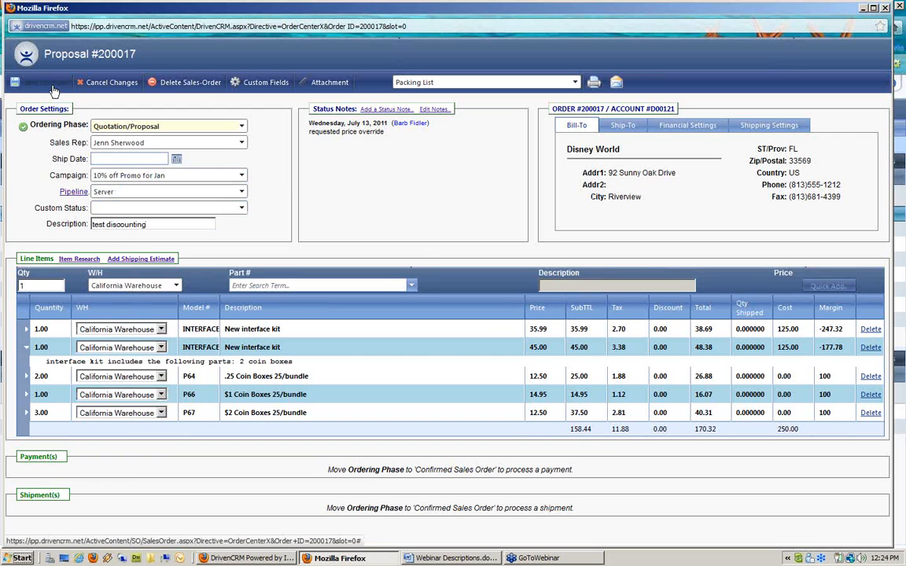
{"action": "left_click", "coordinate": [50, 83]}
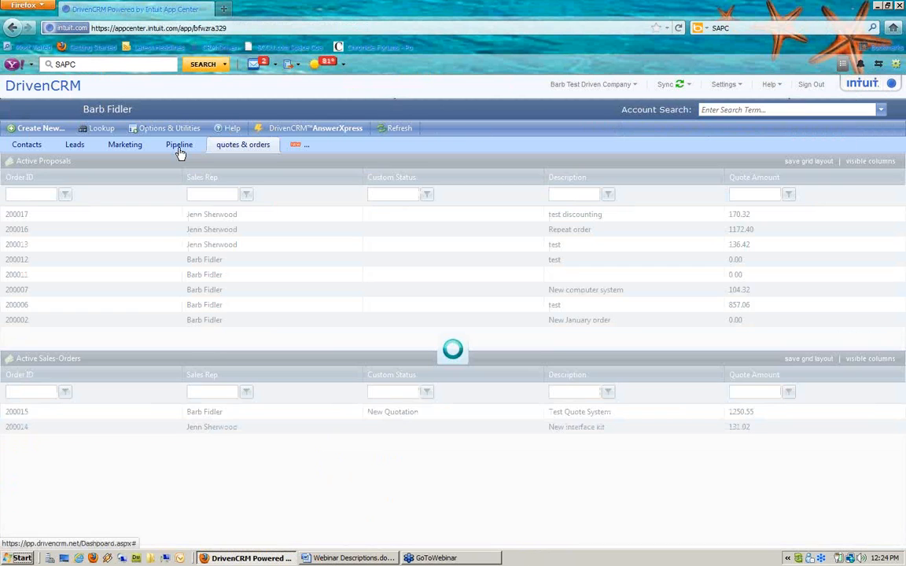
Step: Add the Quoted column to the My Sales Pipeline grid and save the column selection
{"action": "left_click", "coordinate": [179, 146]}
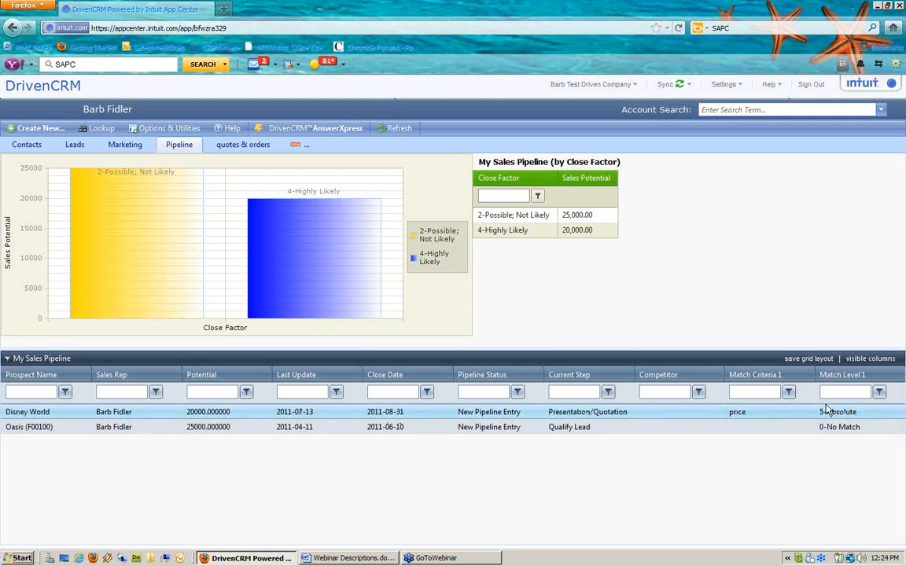
{"action": "left_click", "coordinate": [863, 359]}
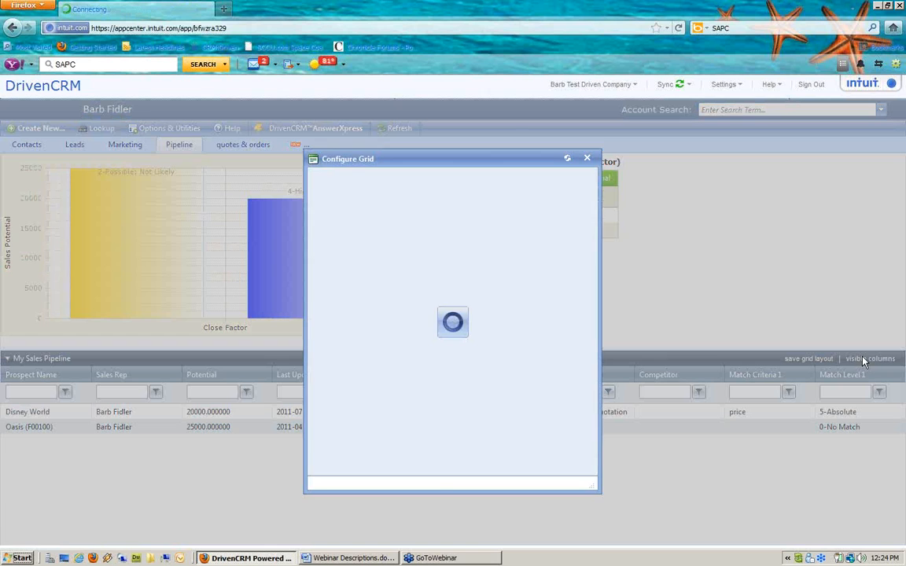
{"action": "left_click", "coordinate": [334, 272]}
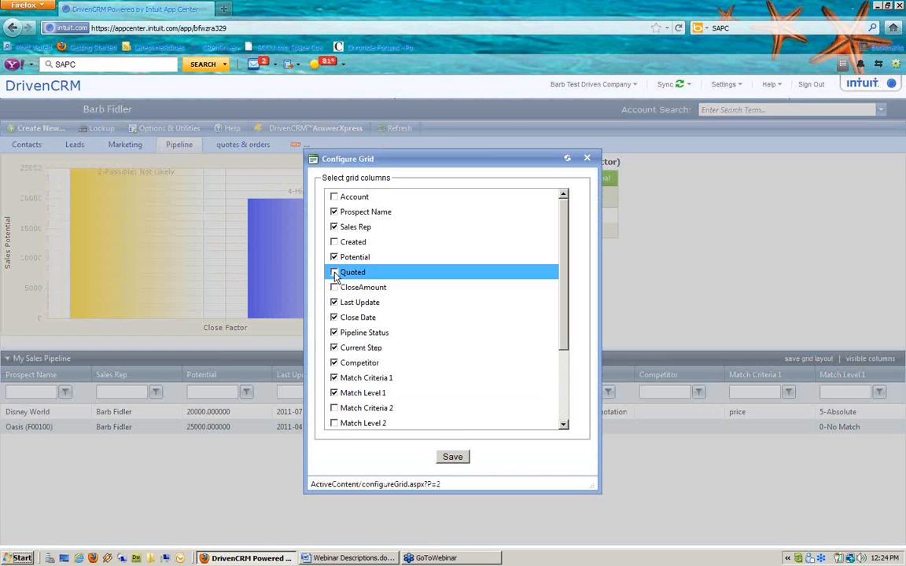
{"action": "left_click", "coordinate": [385, 353]}
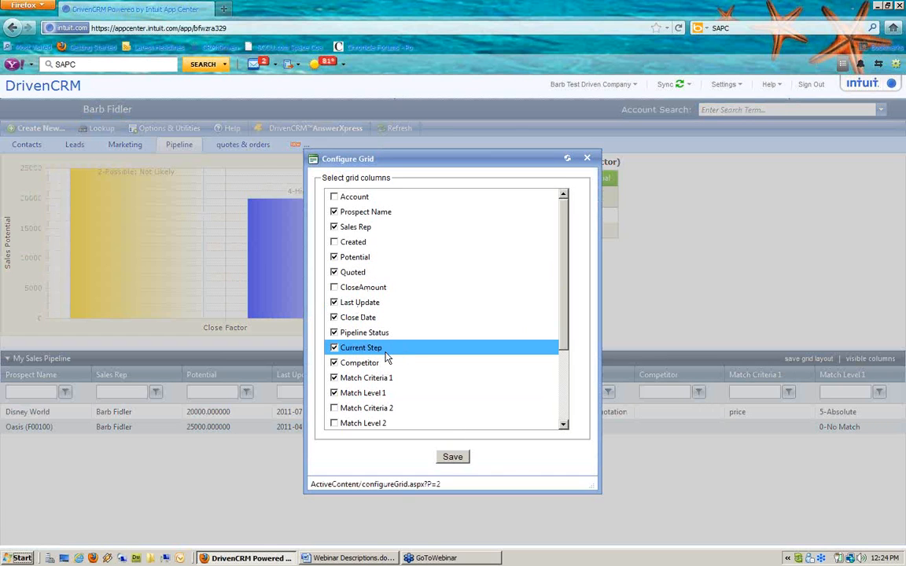
{"action": "left_click", "coordinate": [453, 457]}
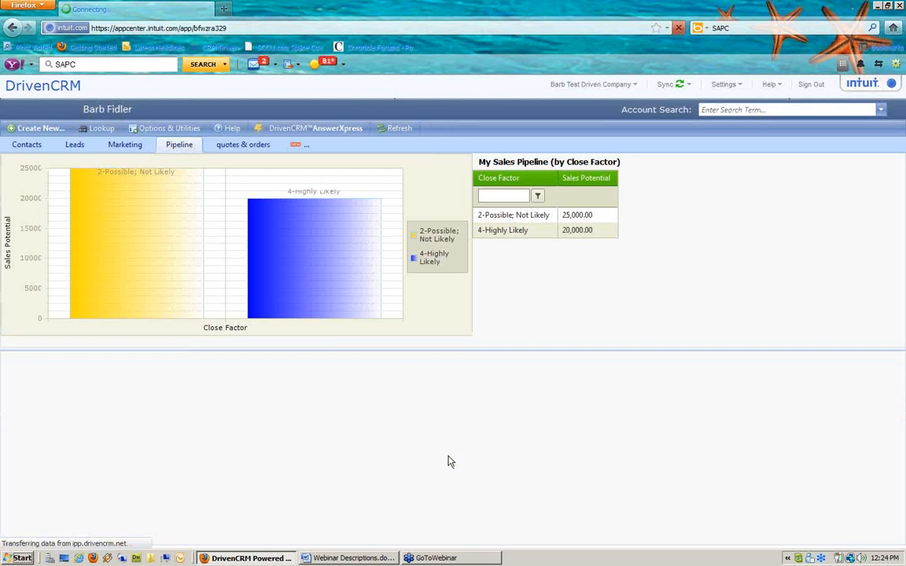